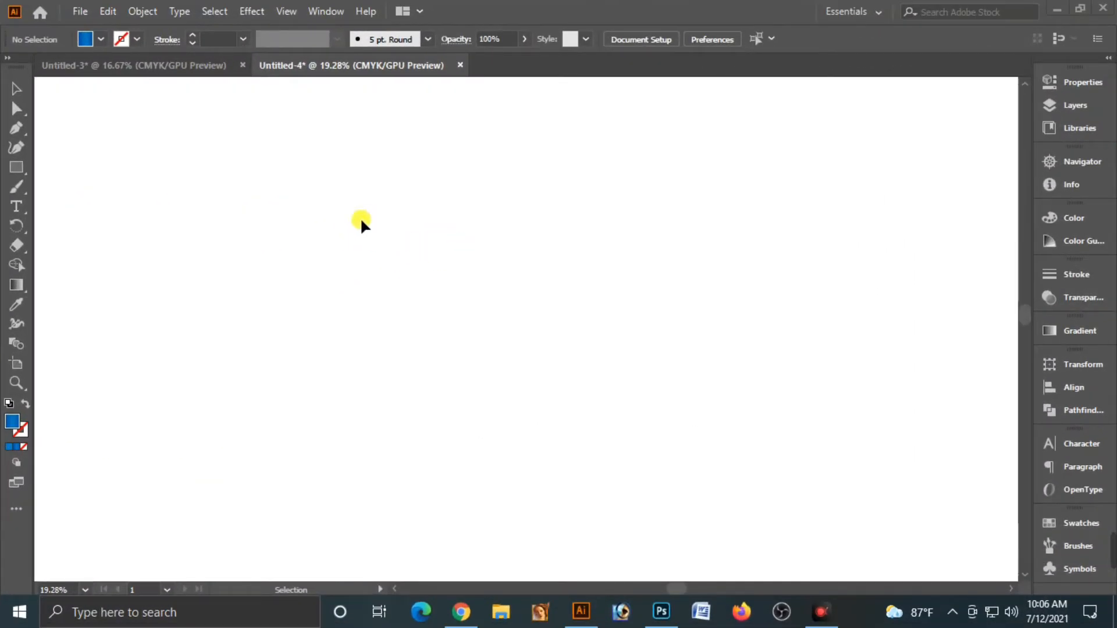
Create a new 500 x 300 px document and hide its artboards
click(80, 11)
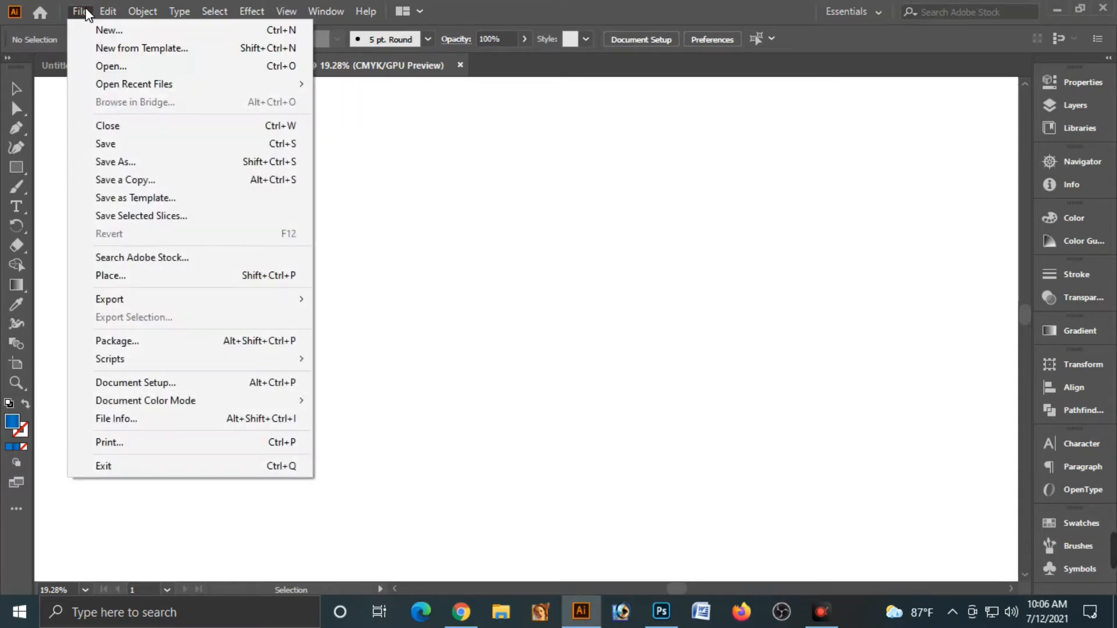
click(270, 33)
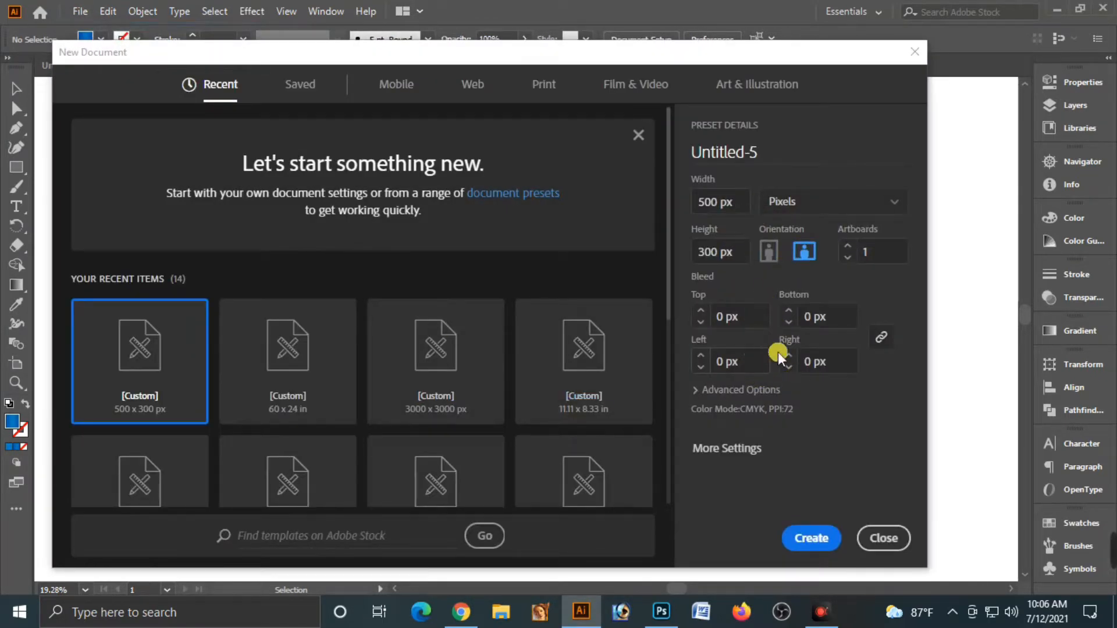
click(812, 540)
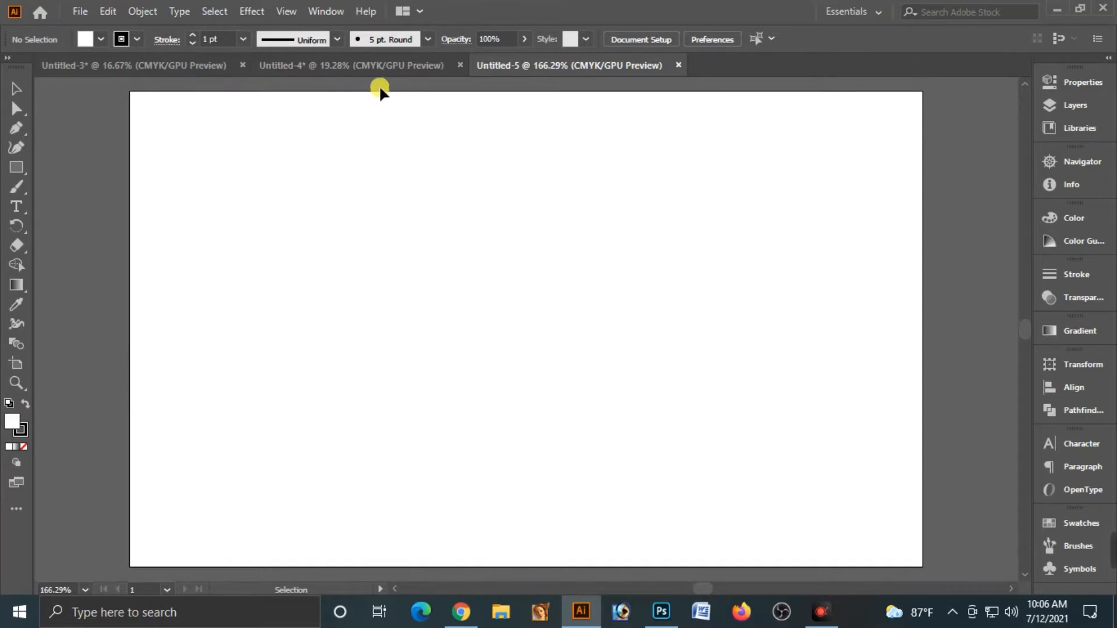
click(286, 11)
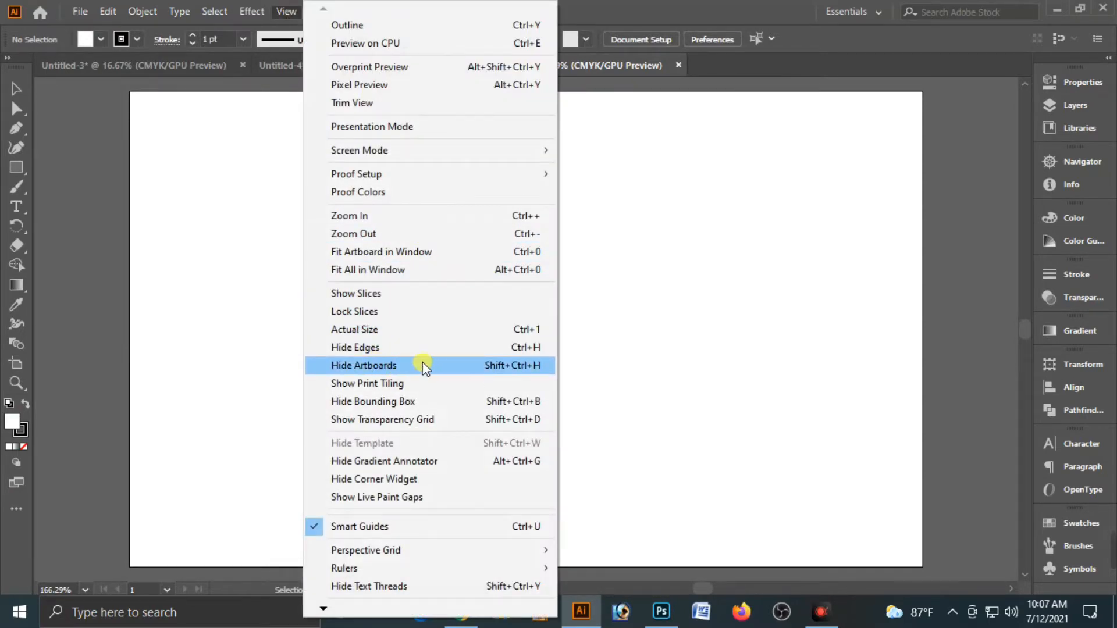
click(457, 370)
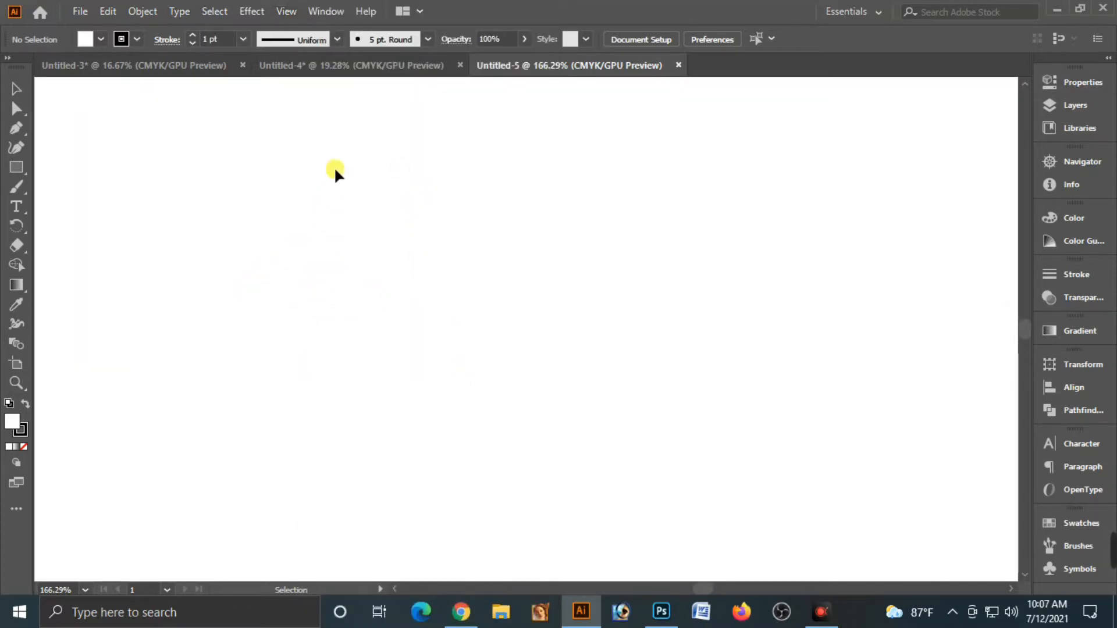
Show the rulers and set their units to inches
key(ctrl+r)
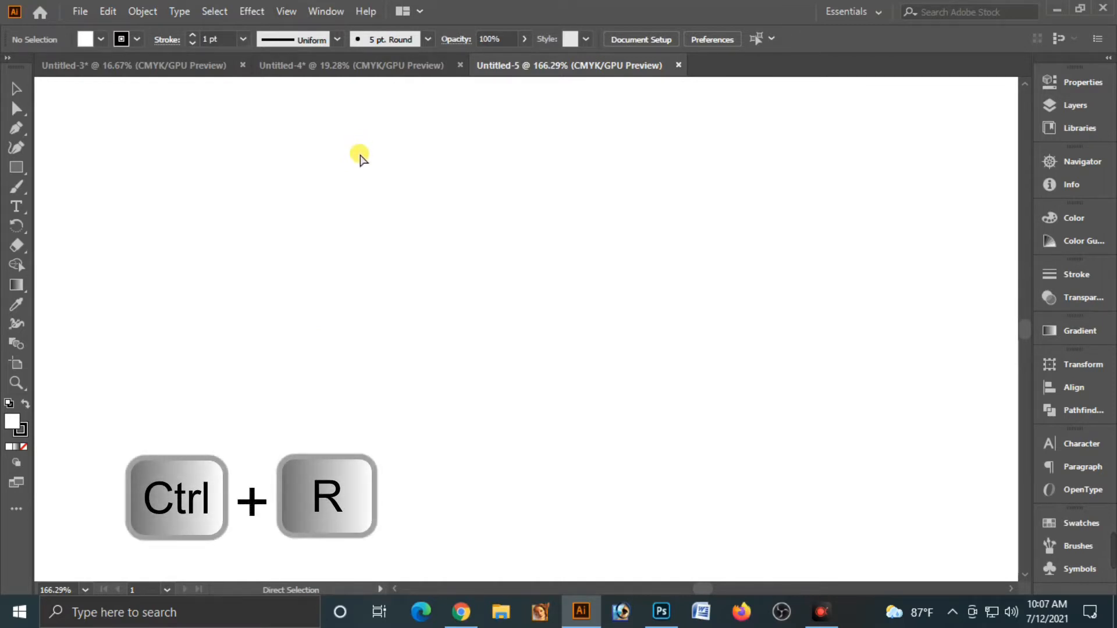
right_click(397, 82)
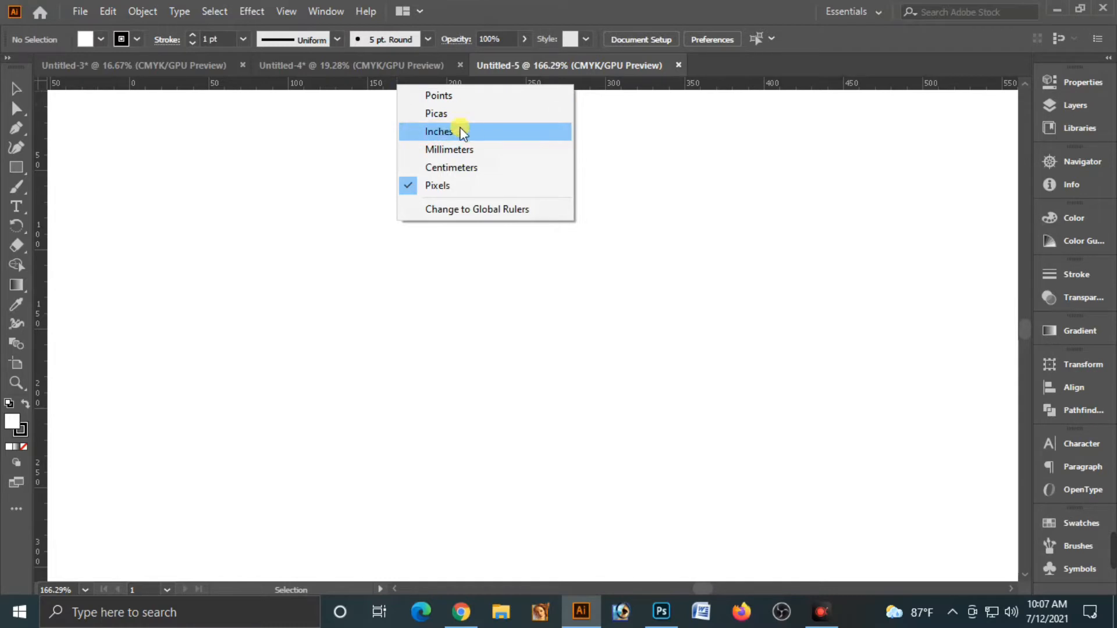
click(445, 133)
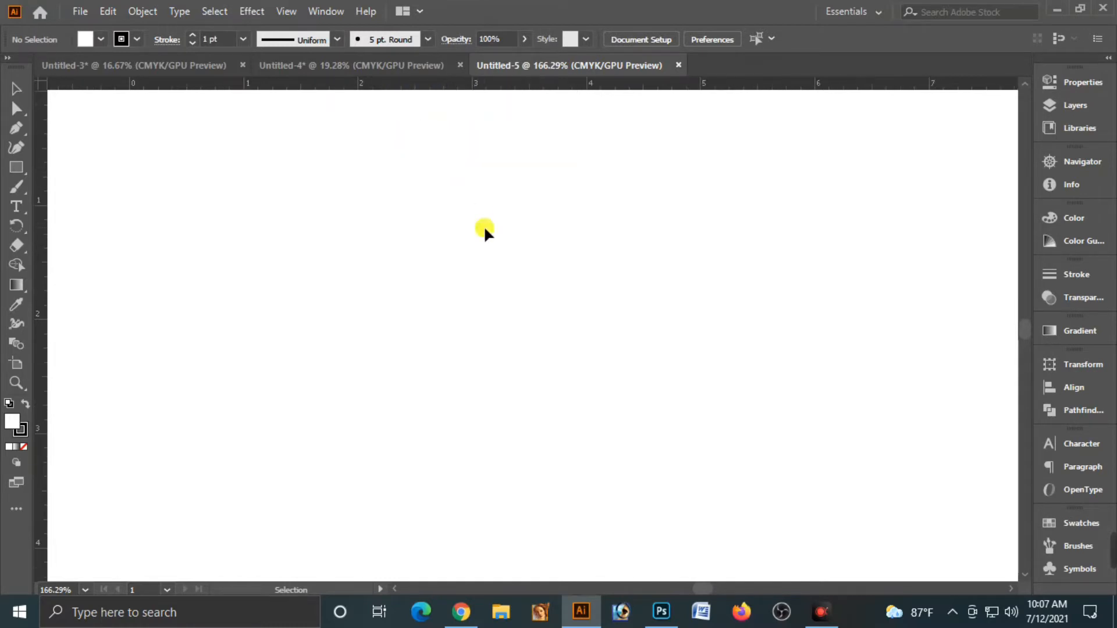
Create a rectangle 60 in wide and 24 in high
key(ctrl+minus)
key(ctrl+minus)
key(ctrl+minus)
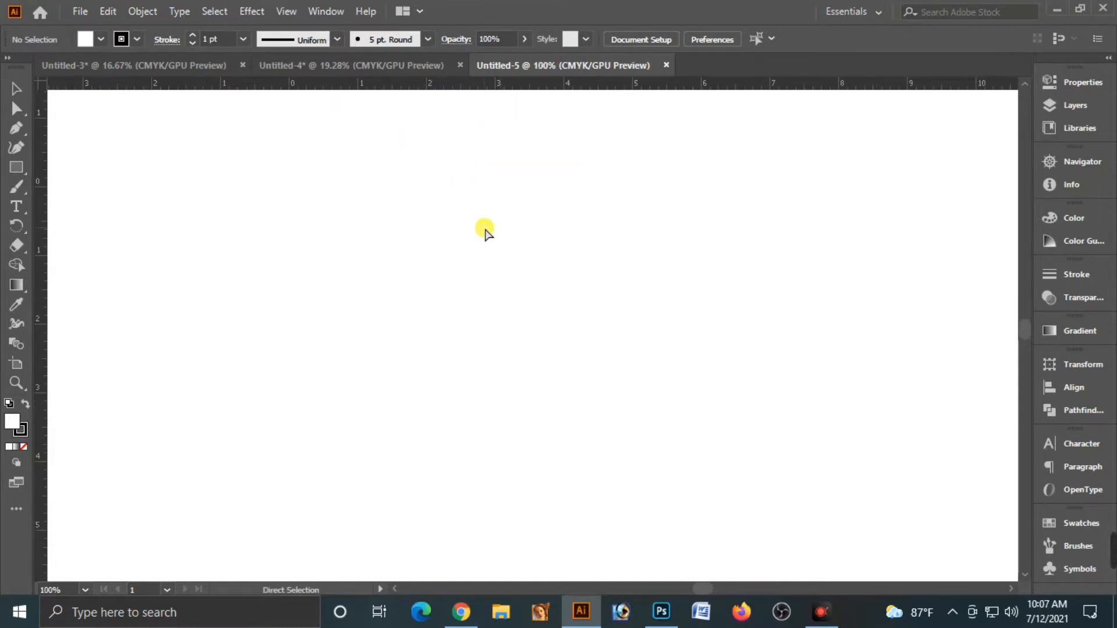
key(ctrl+minus)
key(ctrl+minus)
key(ctrl+minus)
key(ctrl+minus)
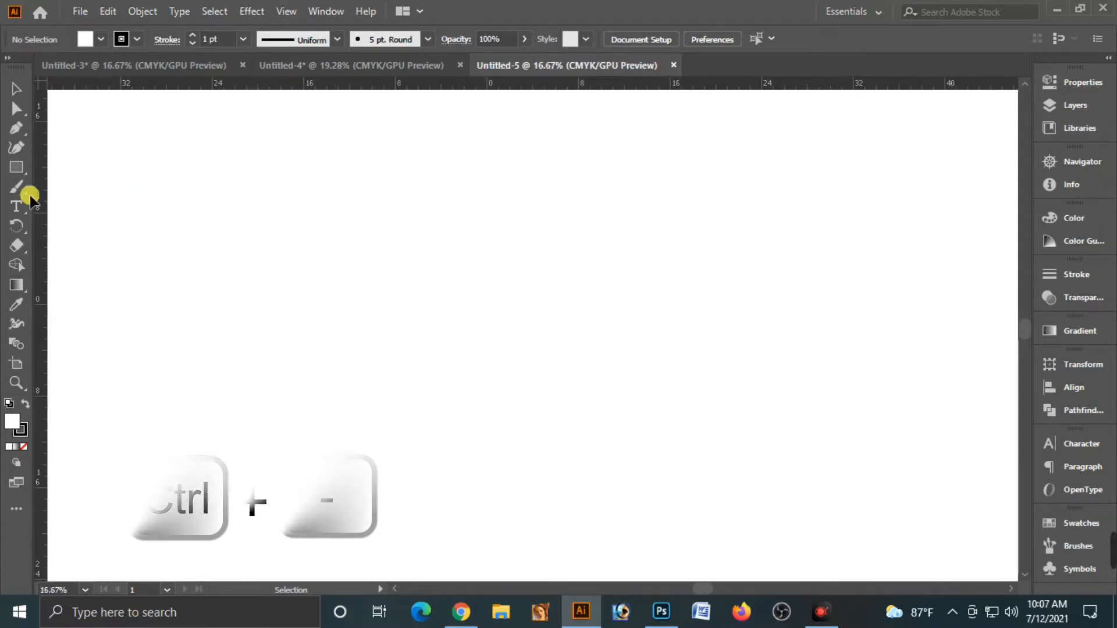
click(16, 166)
click(481, 237)
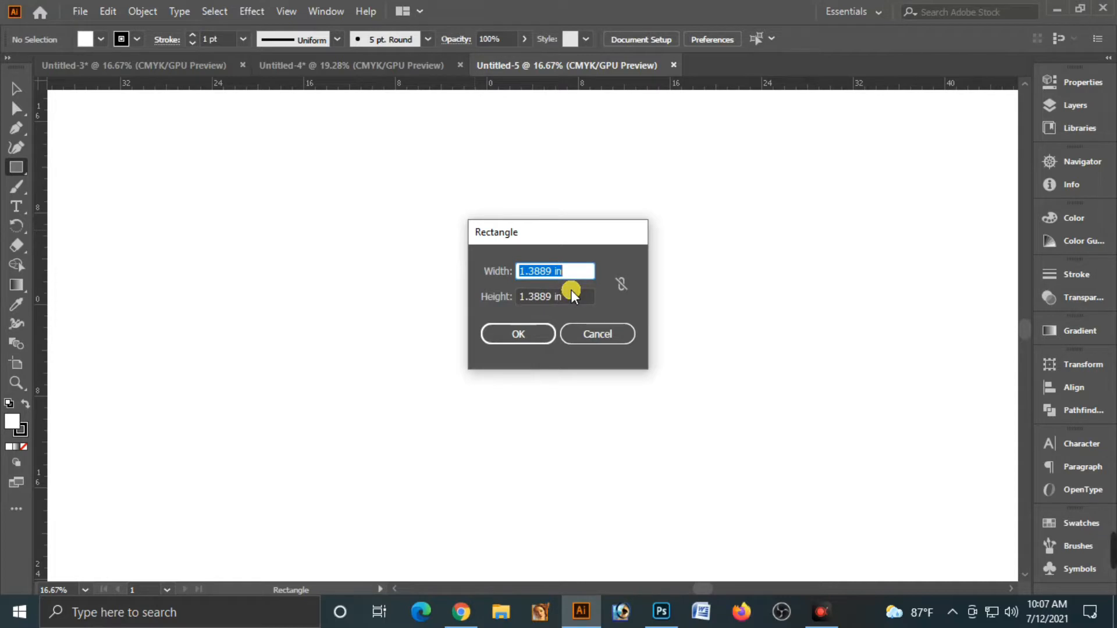
text(60)
key(Tab)
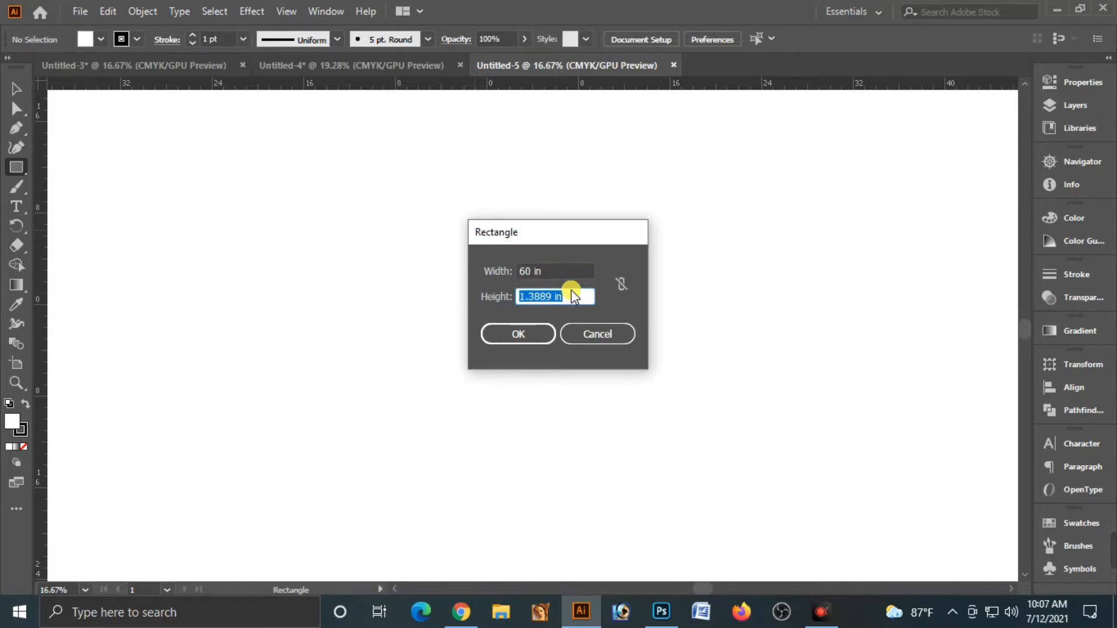
text(24)
key(Tab)
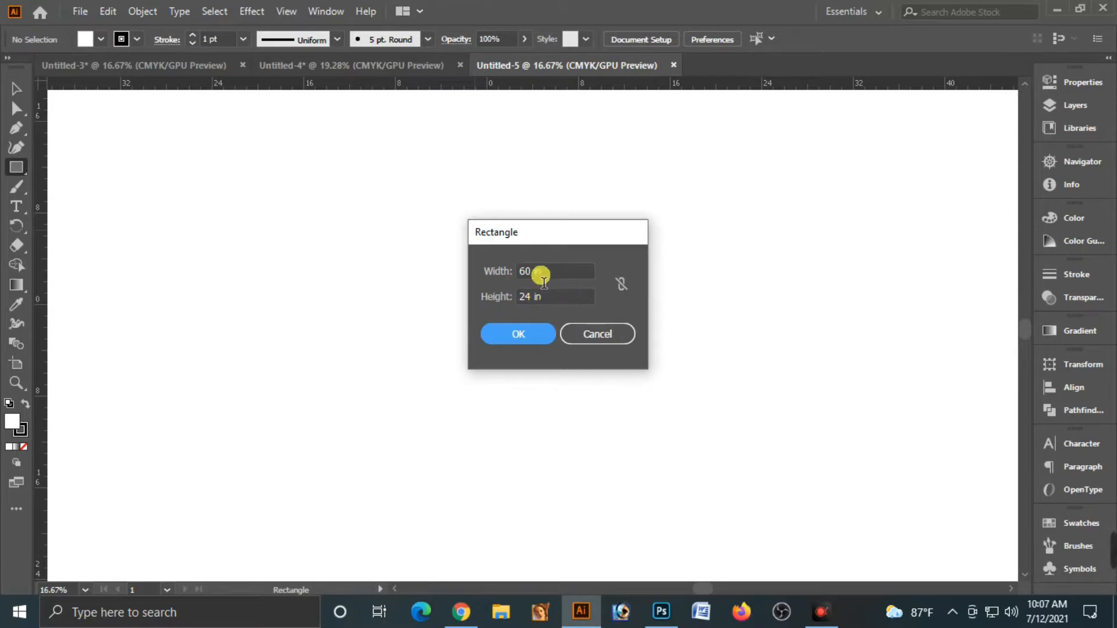
click(512, 335)
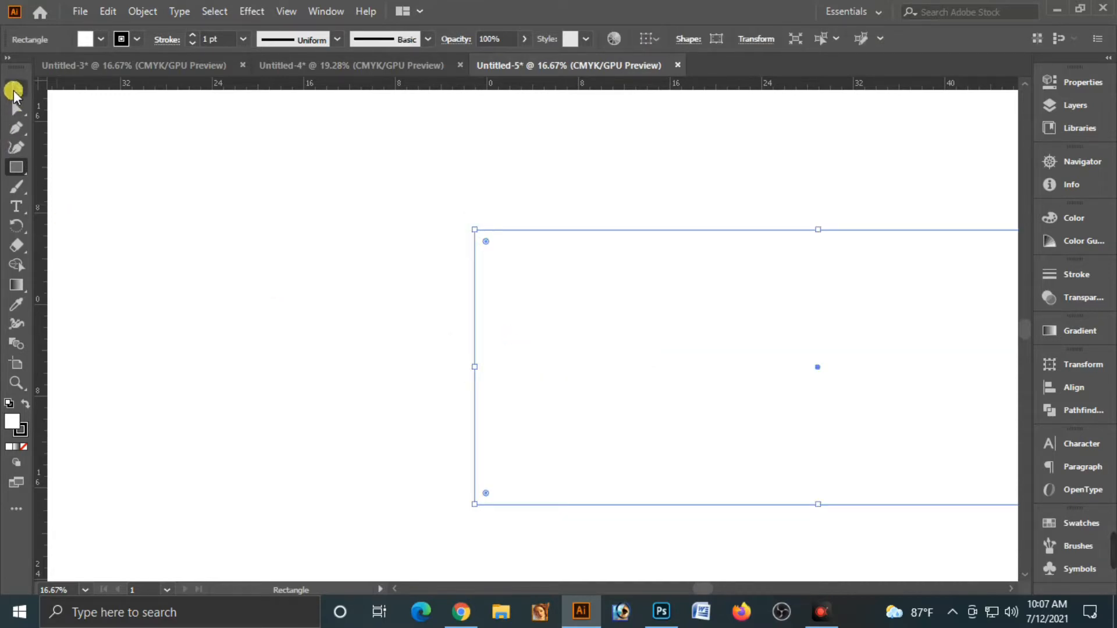
Move the rectangle so that it sits fully in view in the middle of the canvas
click(15, 89)
drag(838, 349, 557, 319)
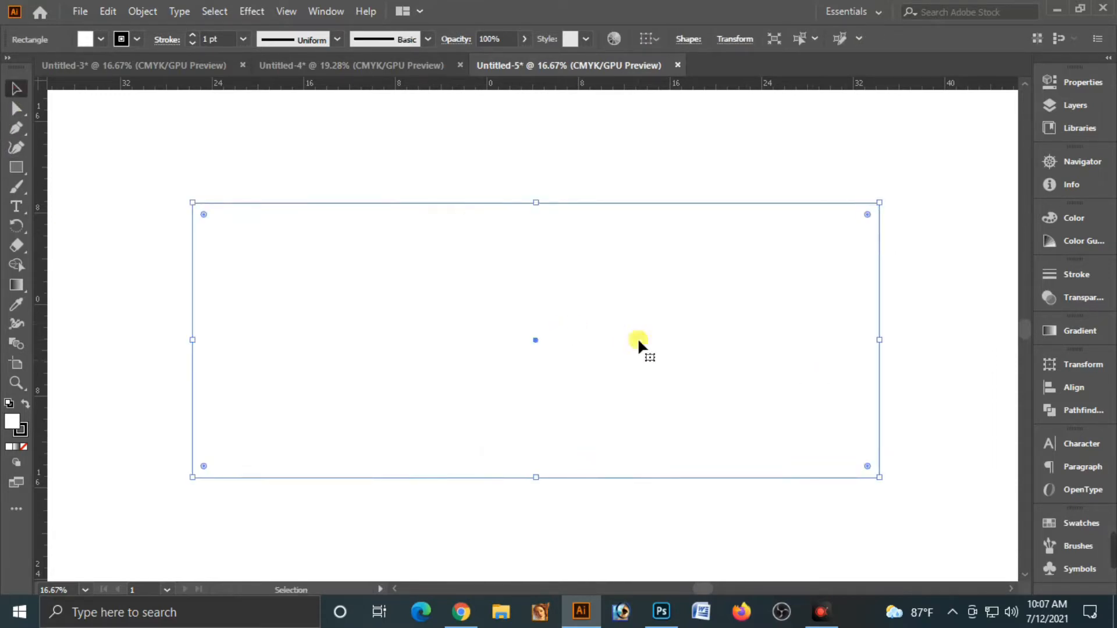
drag(637, 338, 634, 325)
click(902, 304)
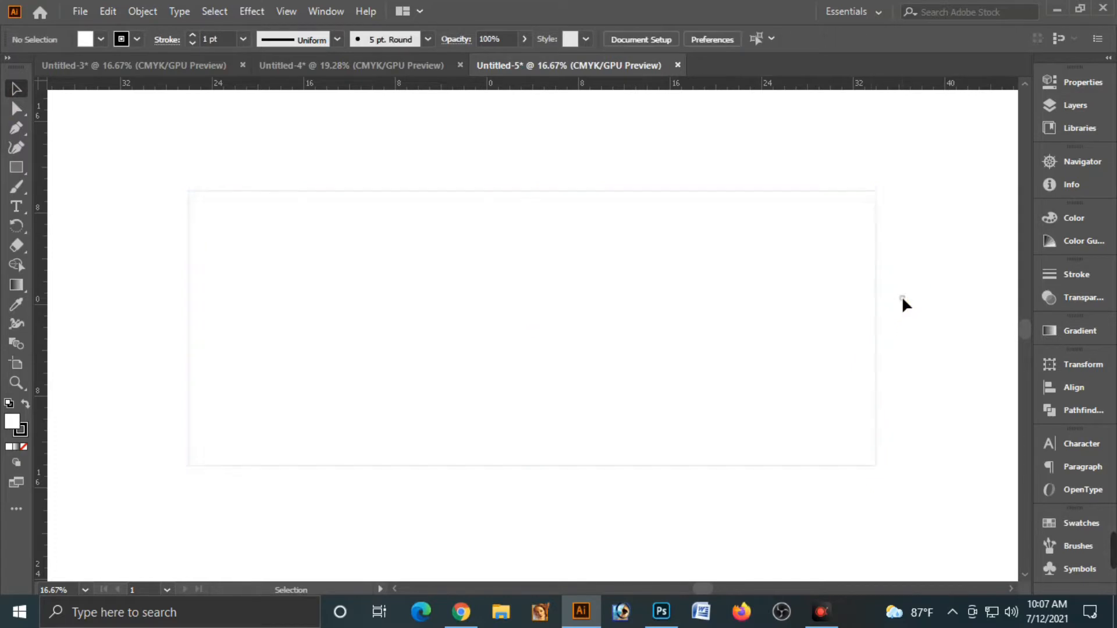
Remove the stroke from the rectangle
click(788, 311)
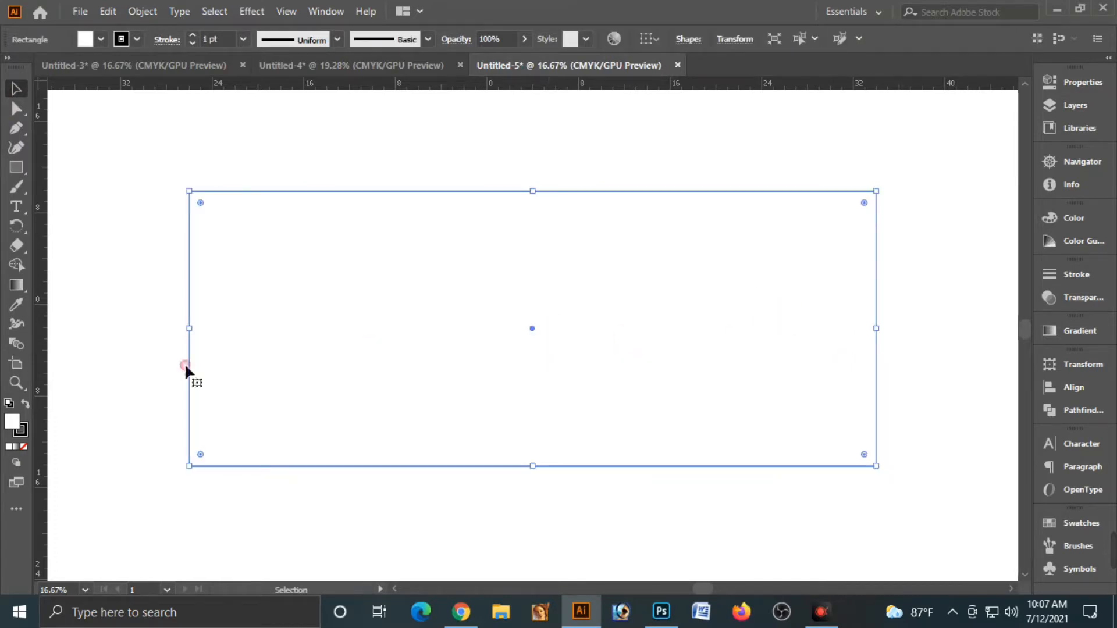
click(23, 433)
click(24, 446)
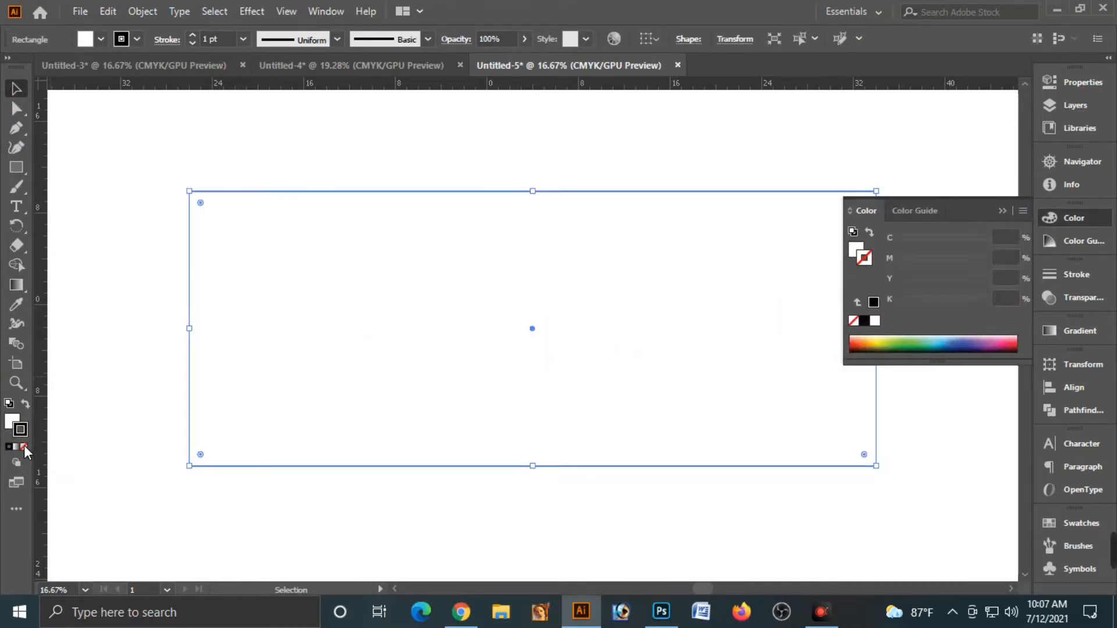
Fill the rectangle with a white-to-black gradient and change its type to radial
click(11, 419)
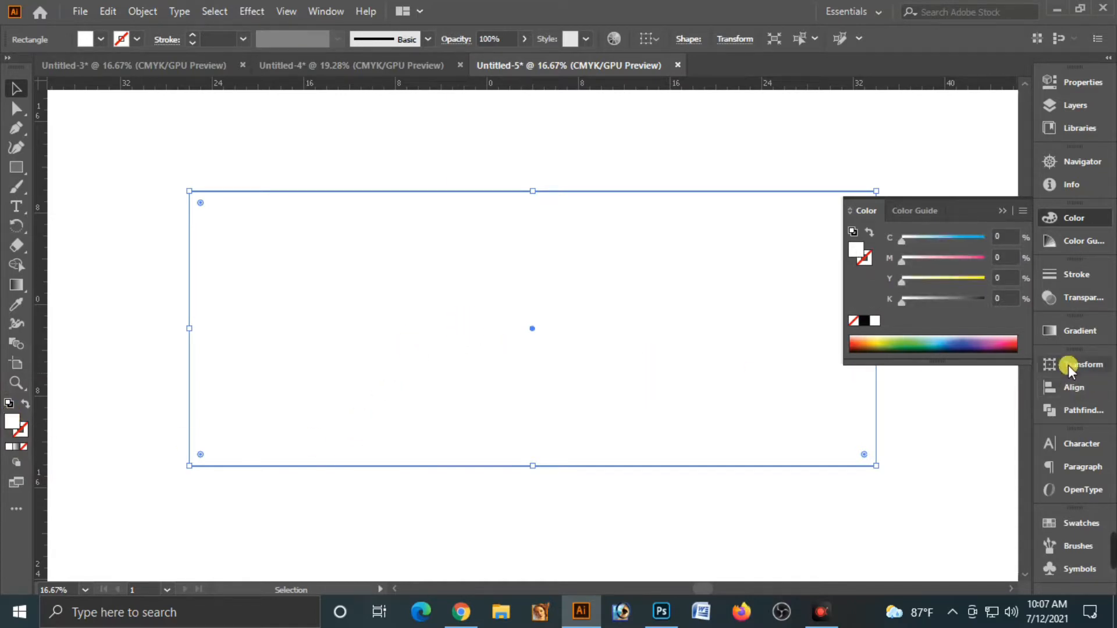
click(1083, 331)
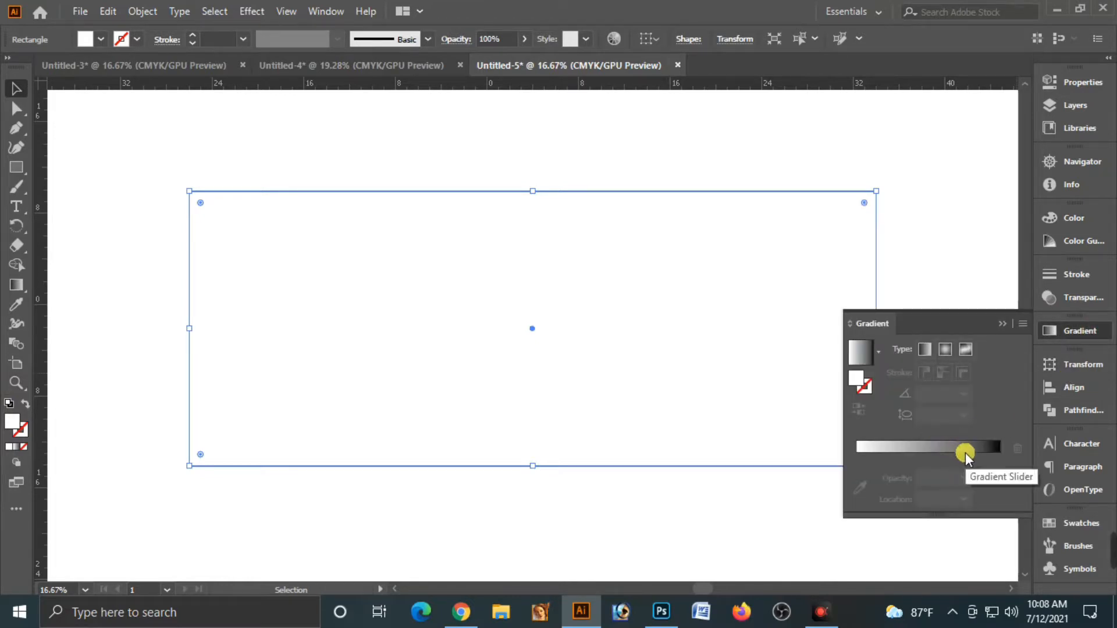
click(964, 453)
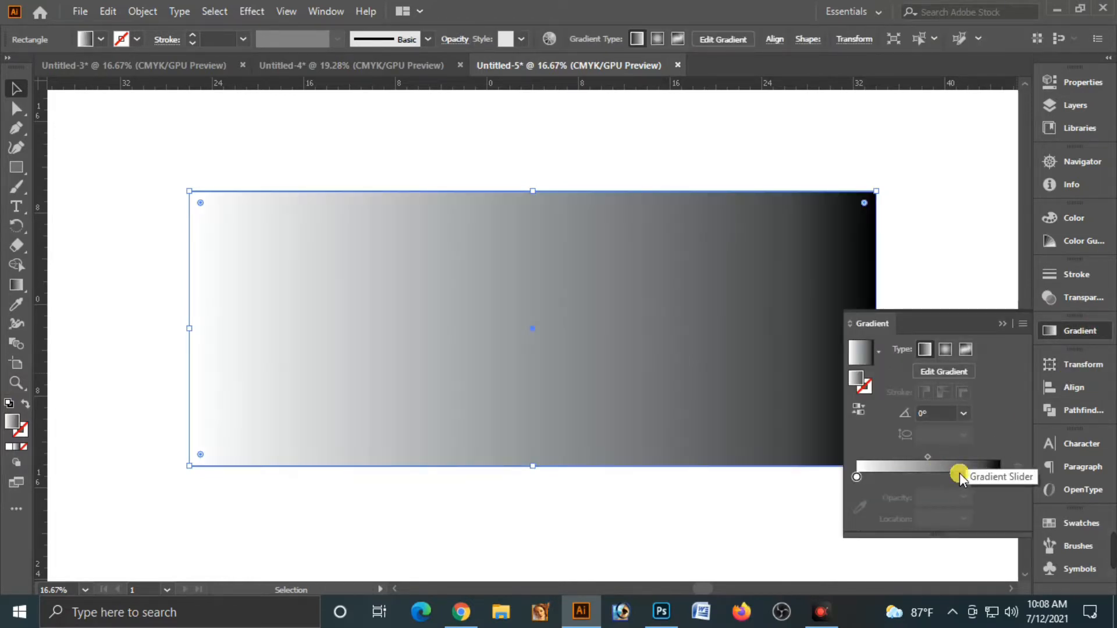
click(945, 349)
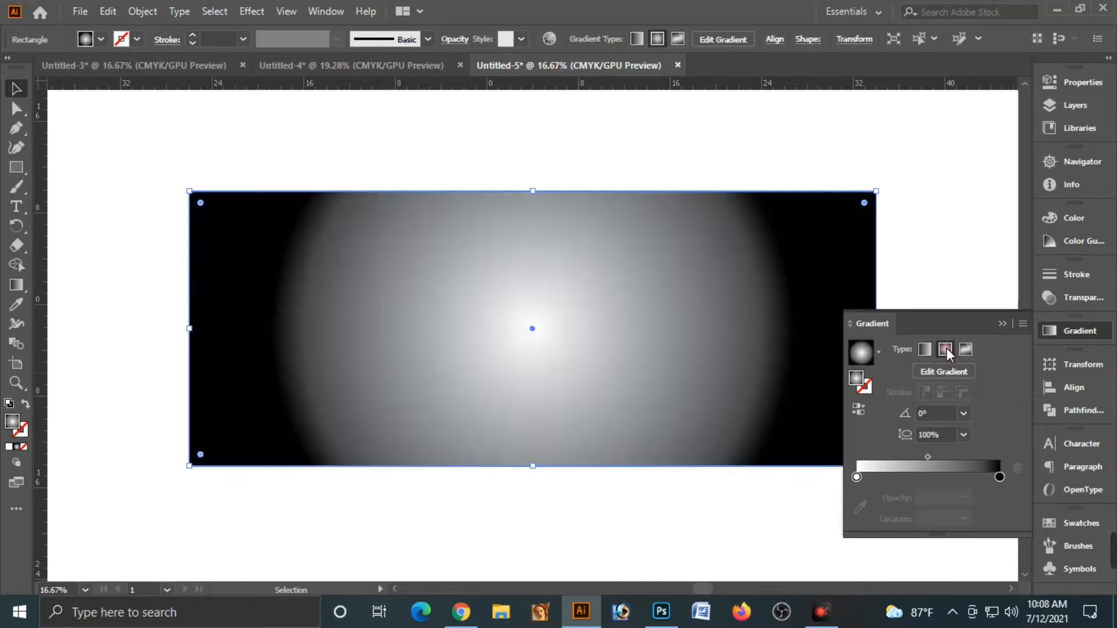
Switch the gradient's black end stop to CMYK and set it to C 15, M 13, Y 35, K 0
double_click(997, 476)
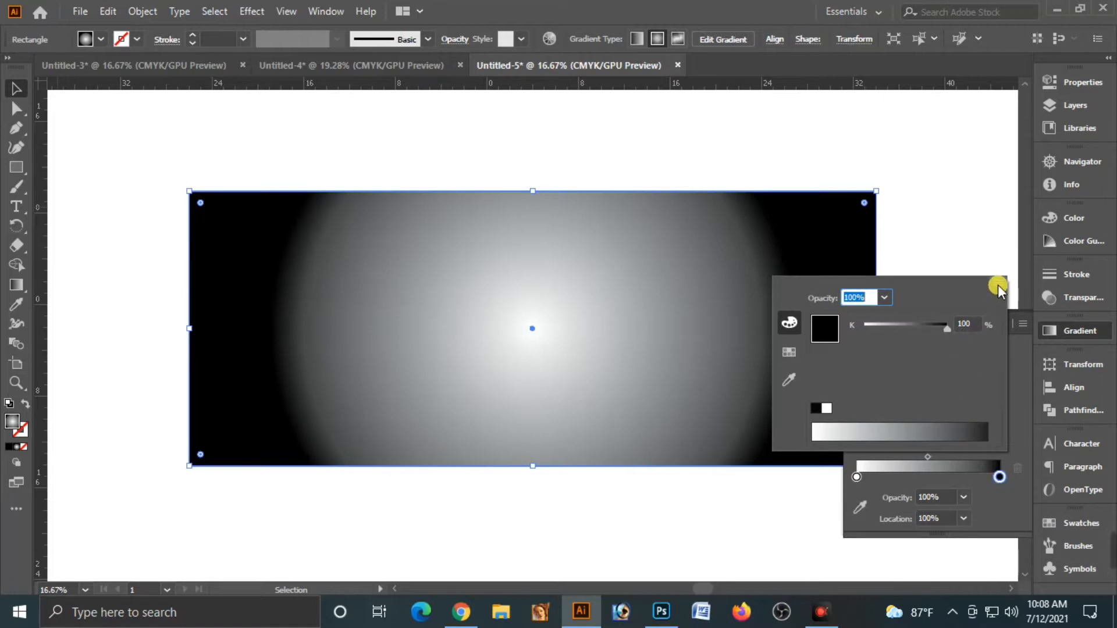
click(997, 284)
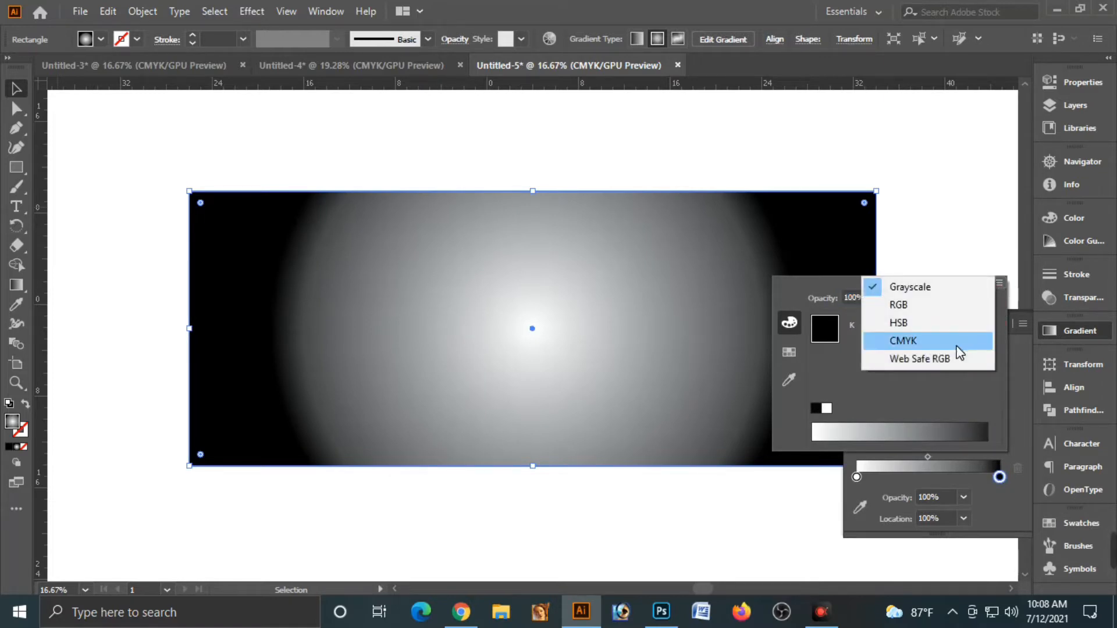
click(916, 345)
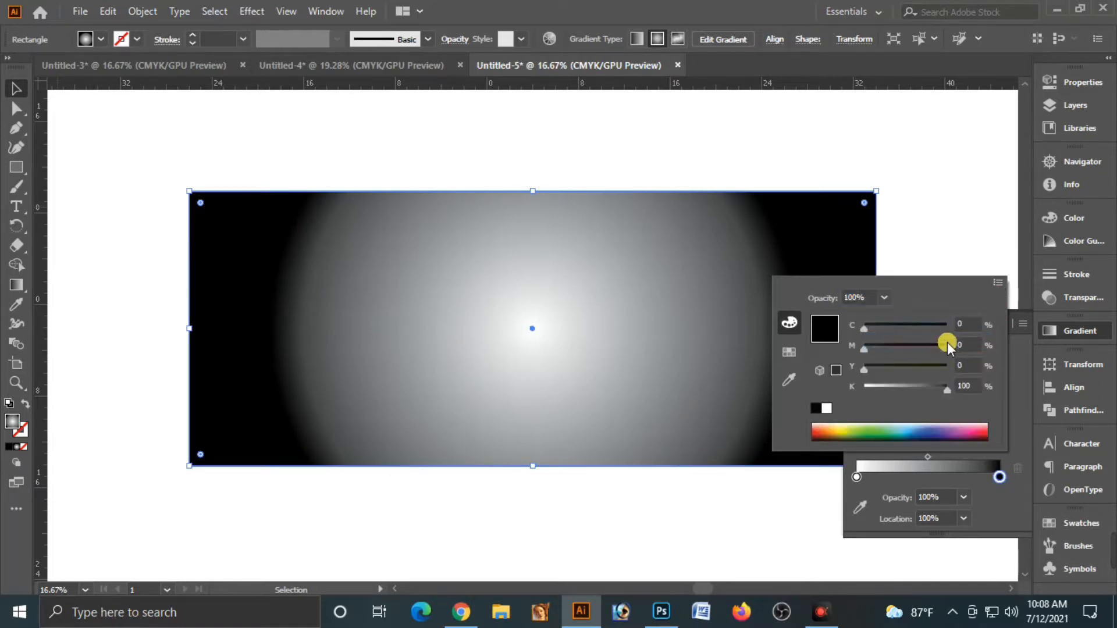
click(968, 326)
drag(970, 335, 949, 336)
text(15)
key(Tab)
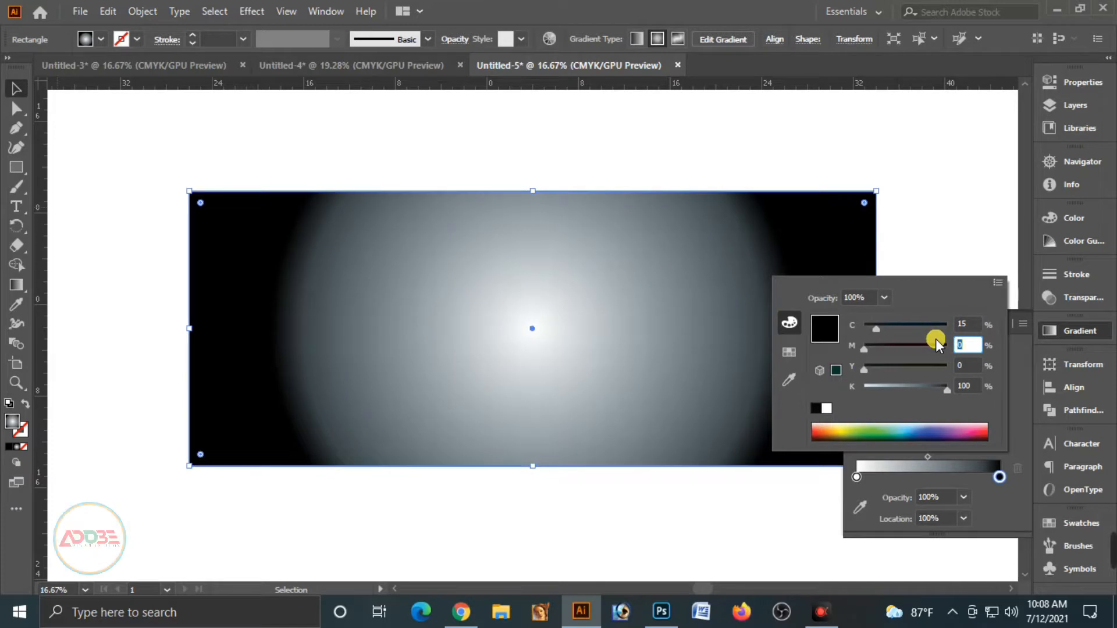
text(13)
key(Tab)
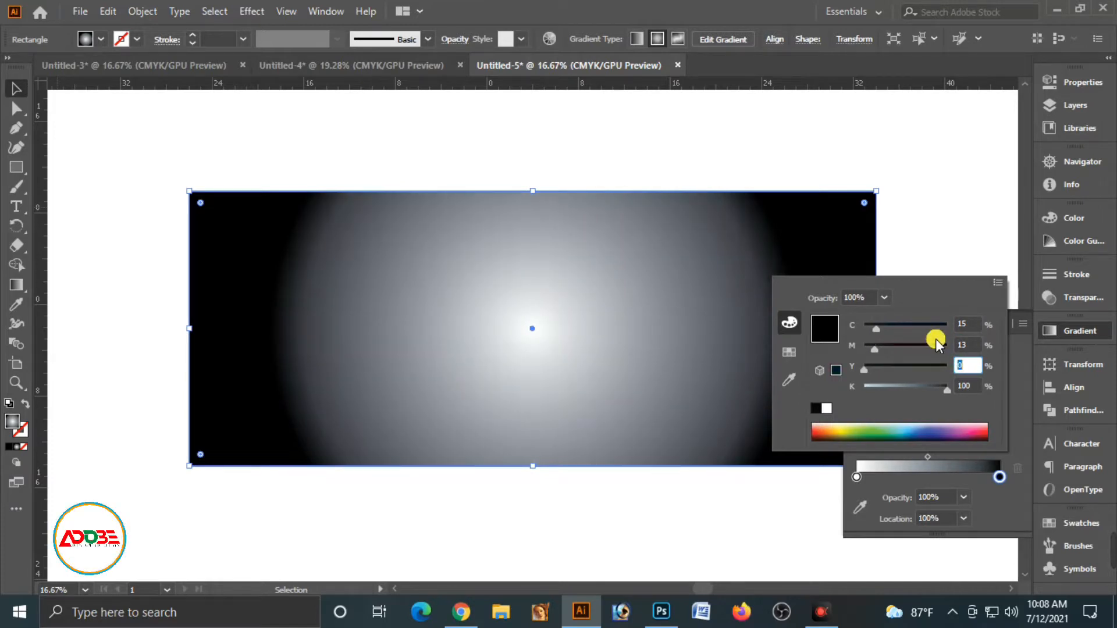
text(35)
key(Tab)
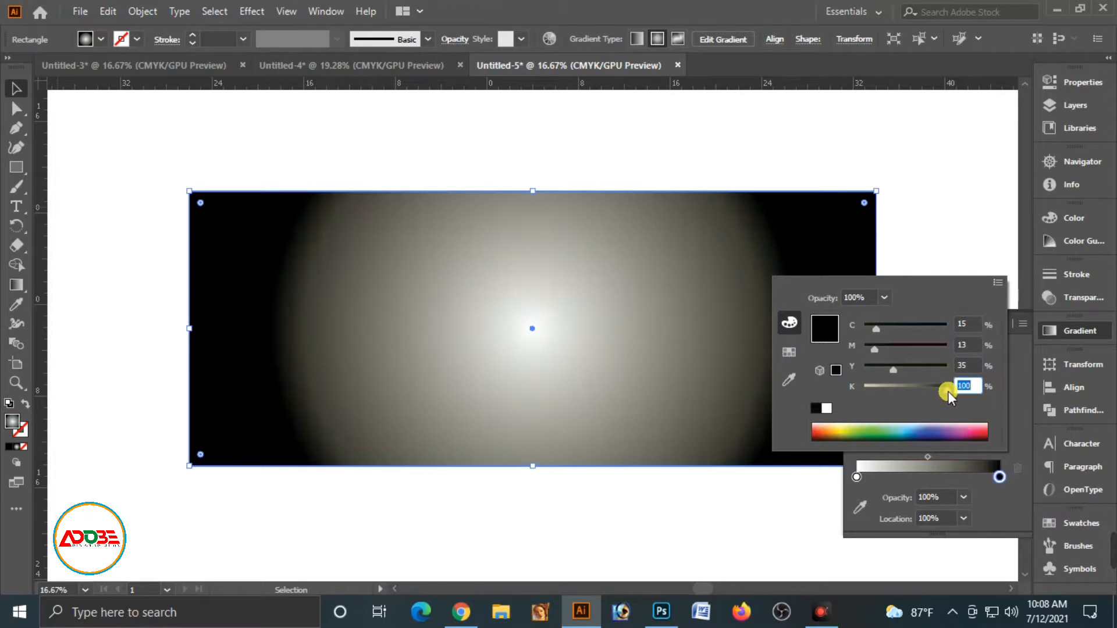
text(0)
key(Tab)
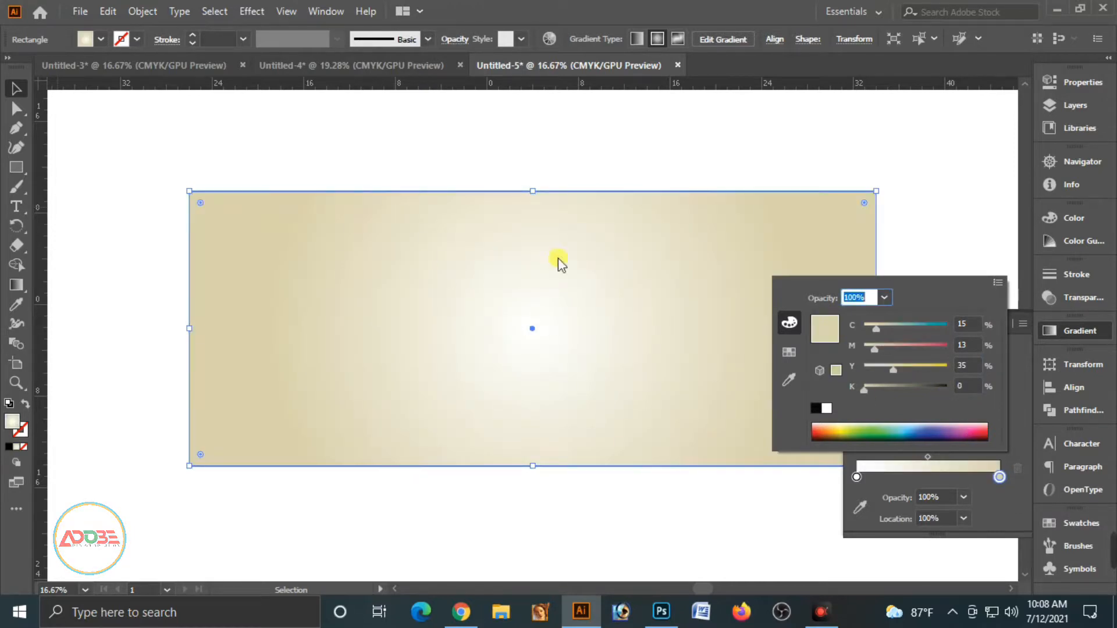
click(953, 226)
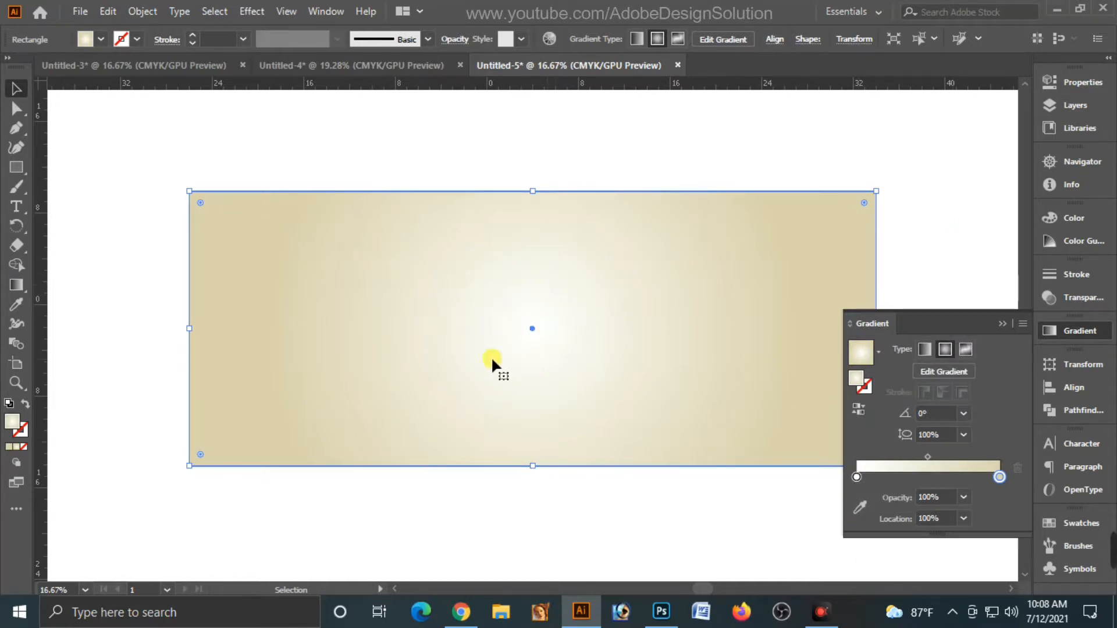
click(1002, 323)
click(902, 324)
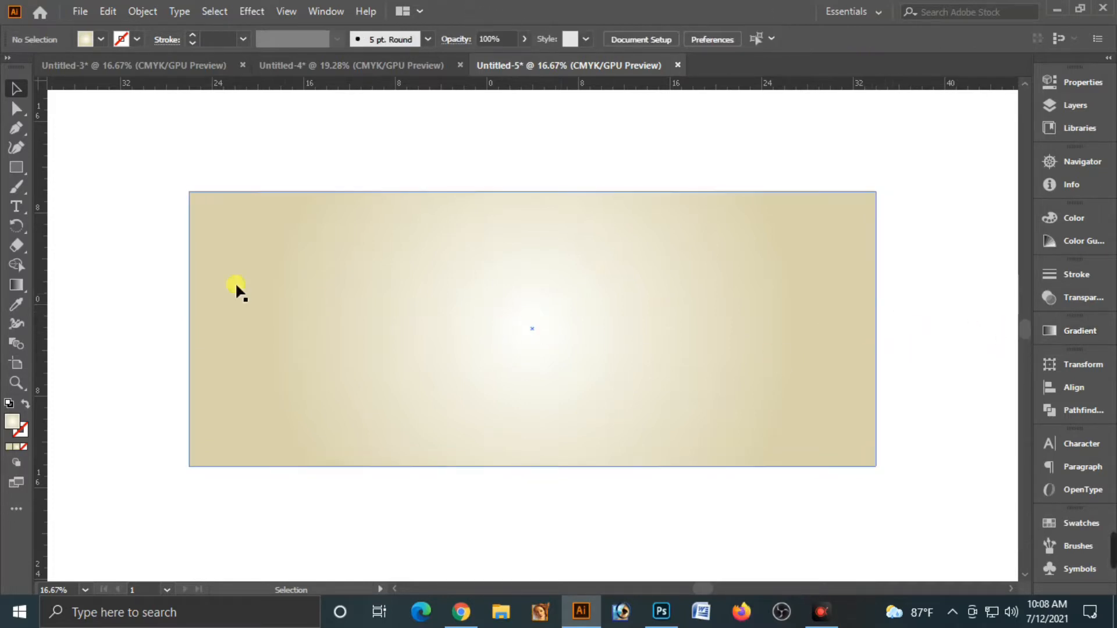
Paste a copy of the rectangle in front and shrink it to a thin full-width strip along the bottom edge
click(333, 285)
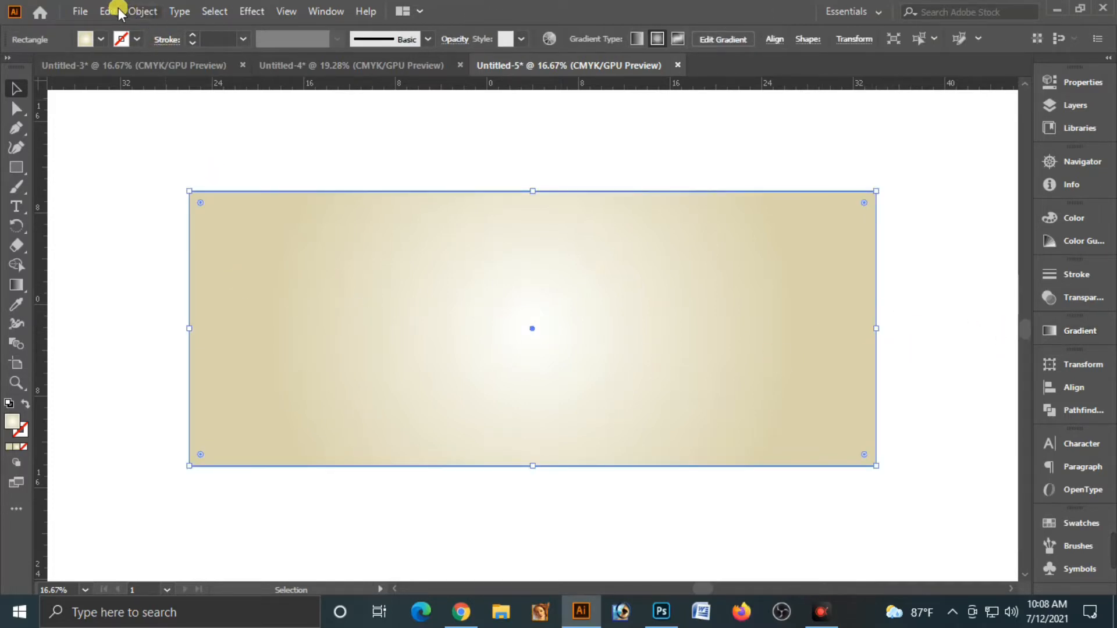
click(98, 11)
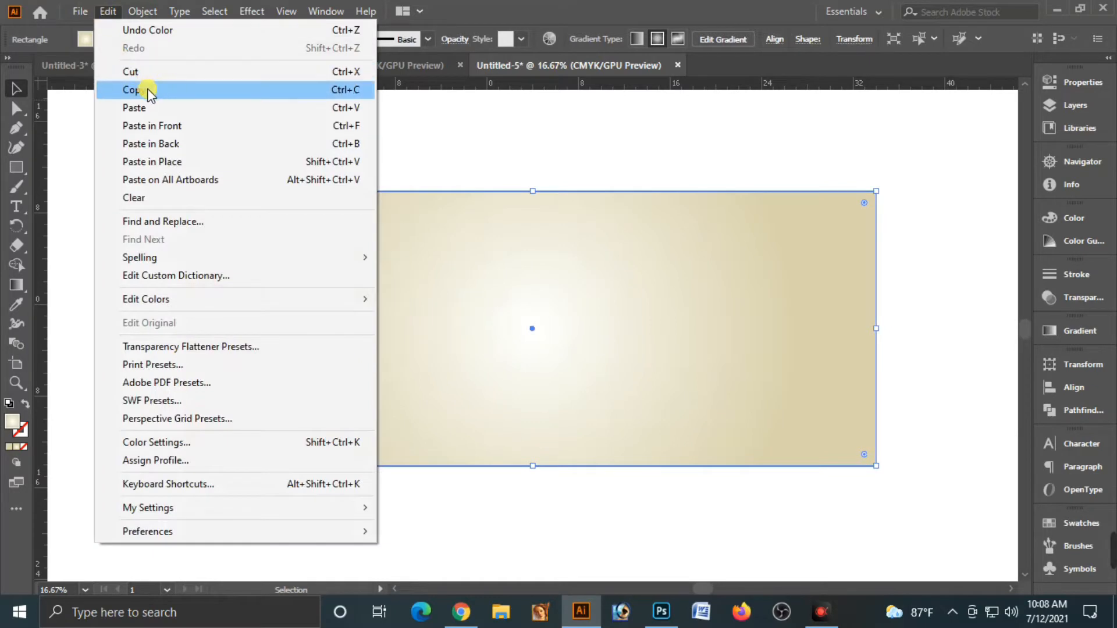
click(182, 93)
click(107, 11)
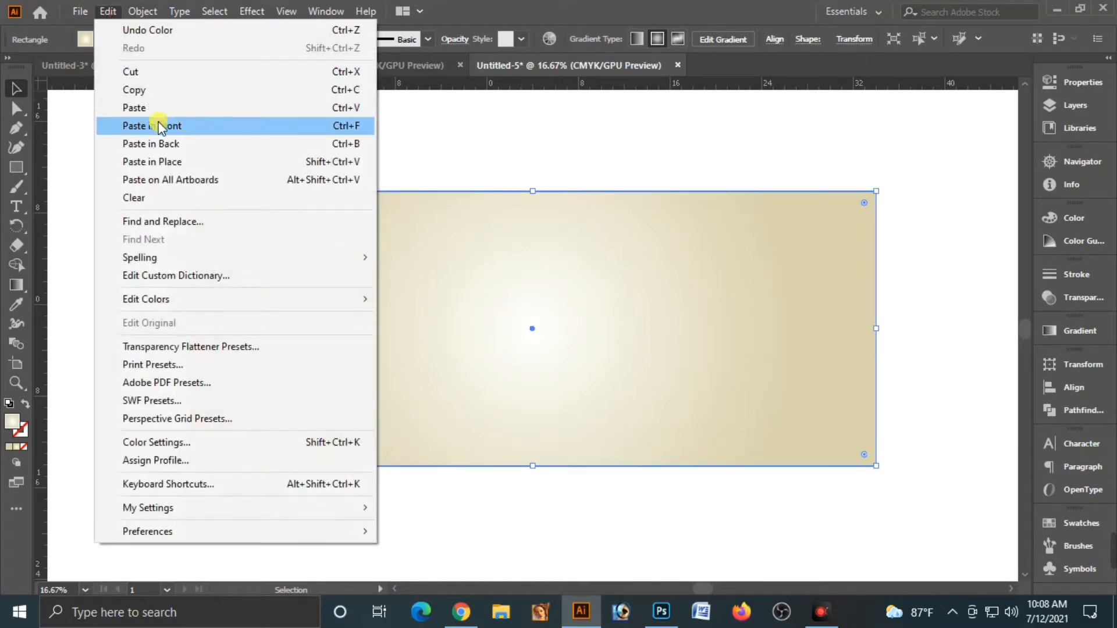
click(338, 129)
drag(541, 197, 528, 436)
click(606, 500)
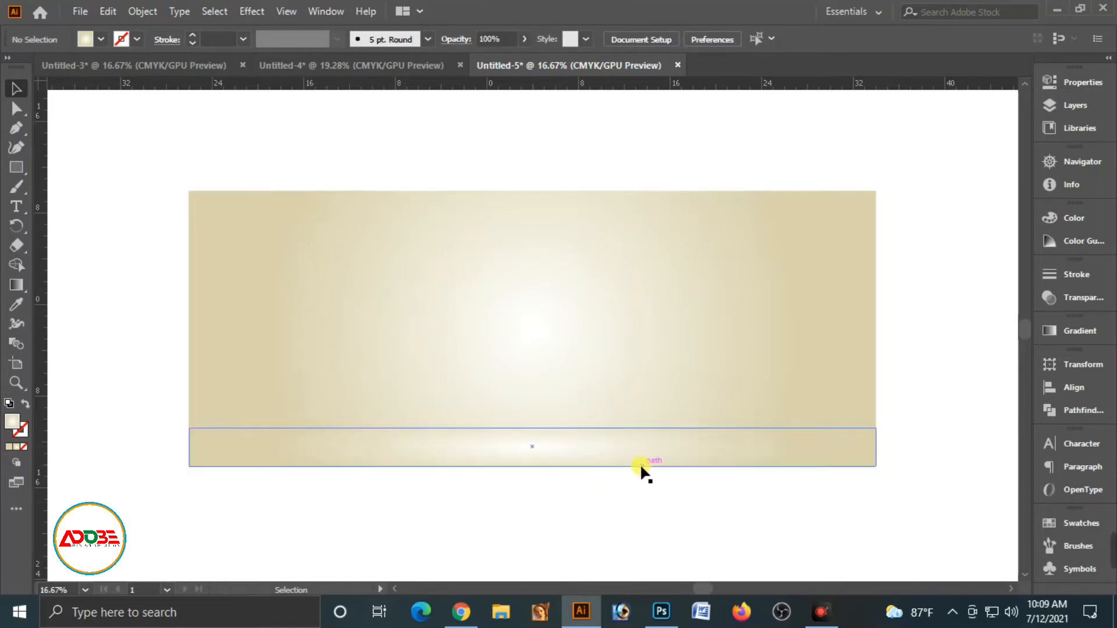
Set the end colour stop of the bottom strip's gradient to C 100, M 80, Y 0, K 0
click(665, 448)
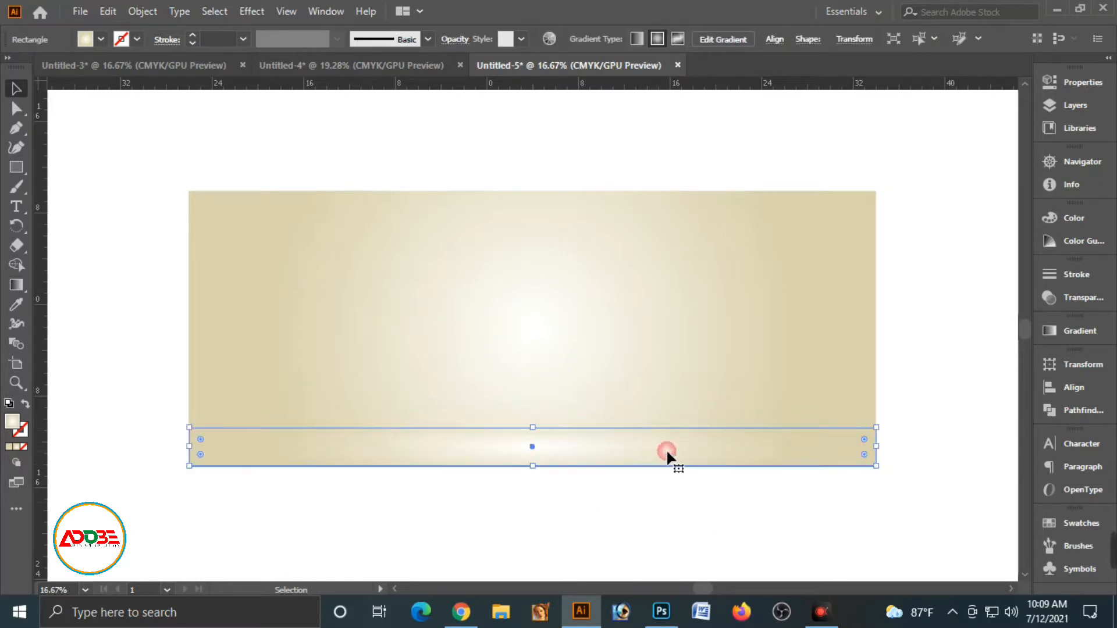
click(1077, 332)
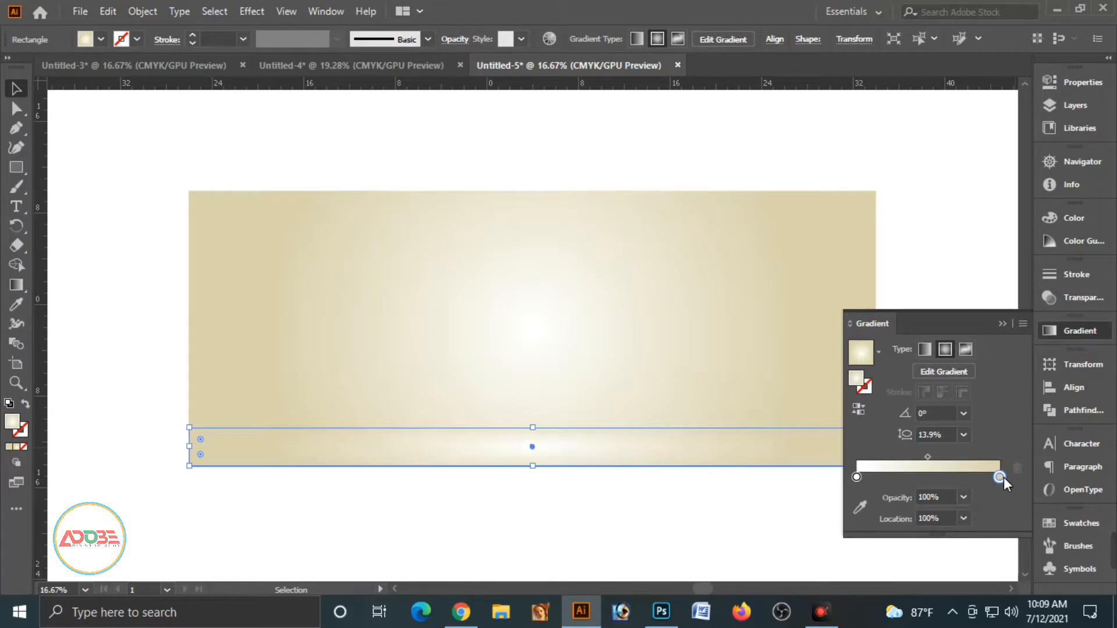
double_click(1000, 477)
double_click(967, 324)
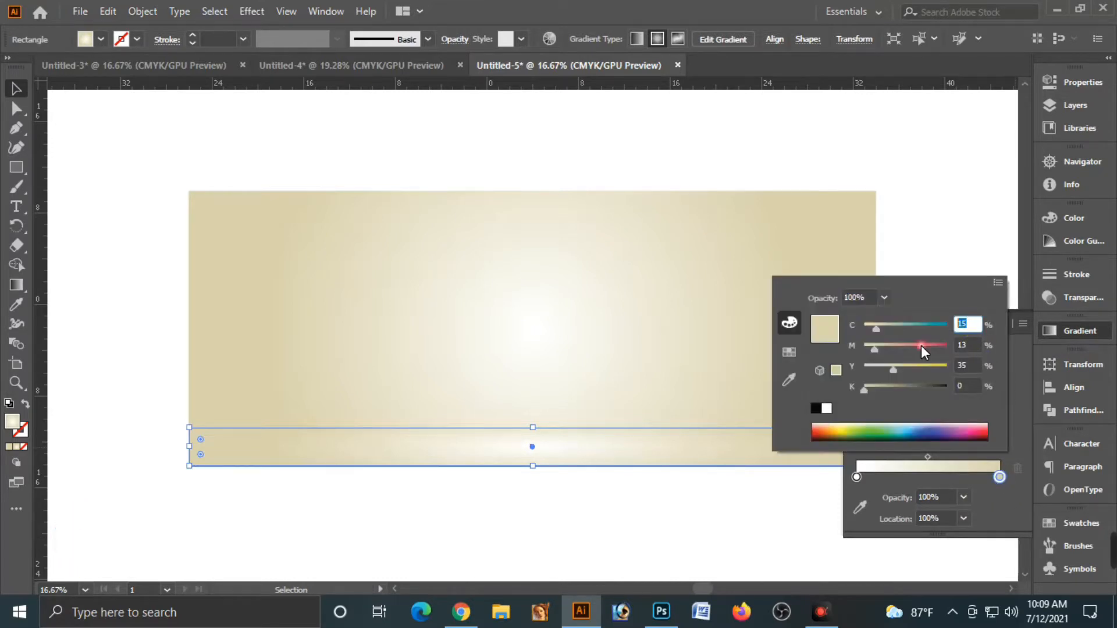
text(100)
key(Tab)
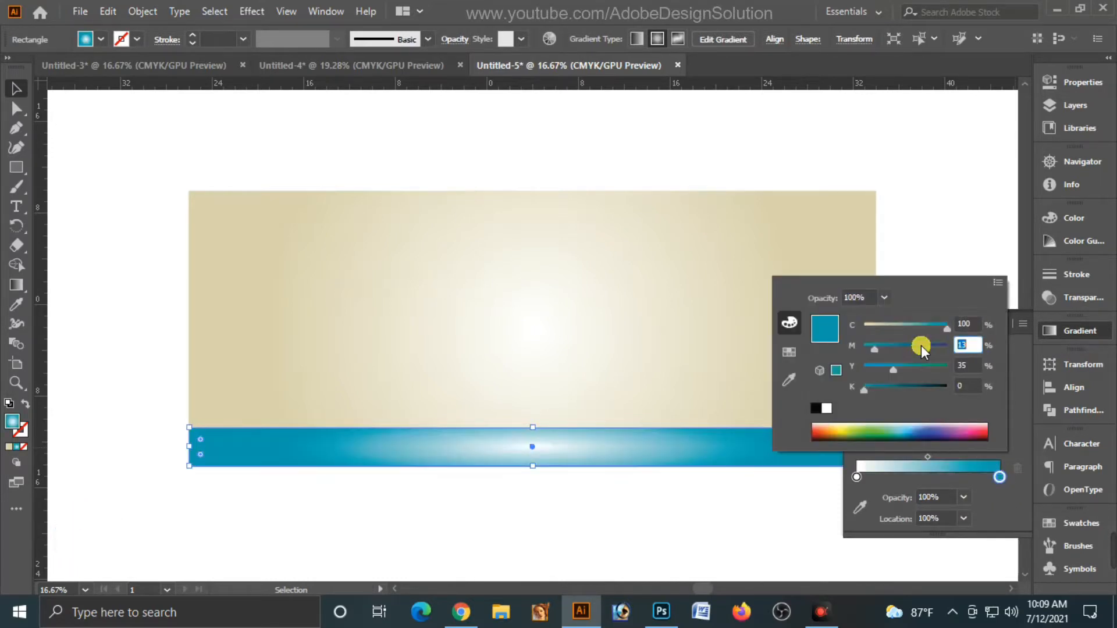
text(80)
key(Tab)
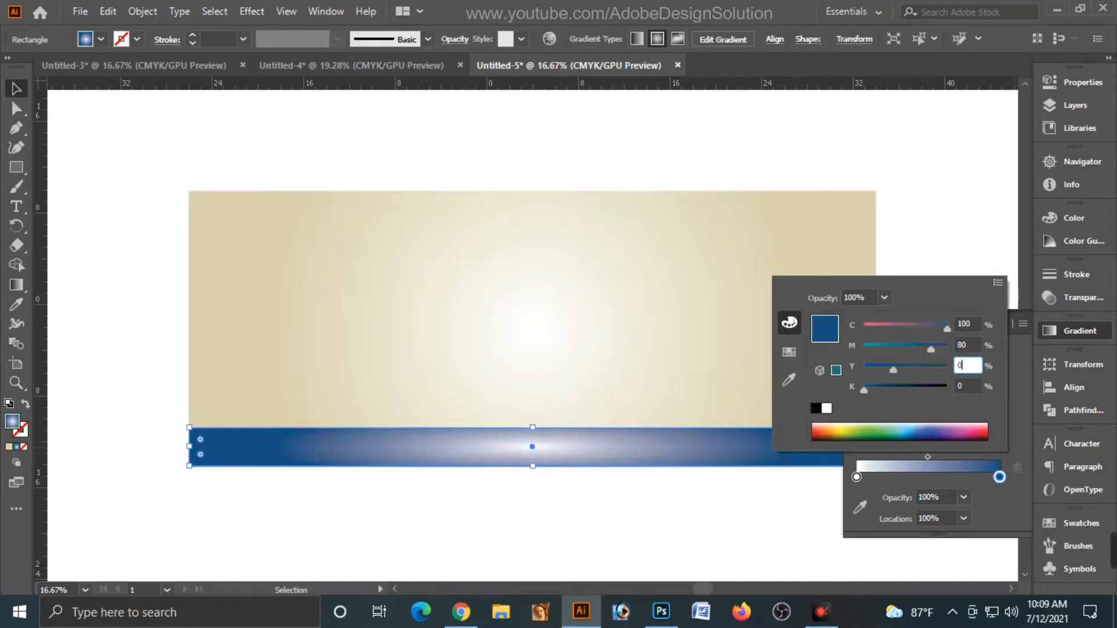
text(0)
key(Tab)
key(Tab)
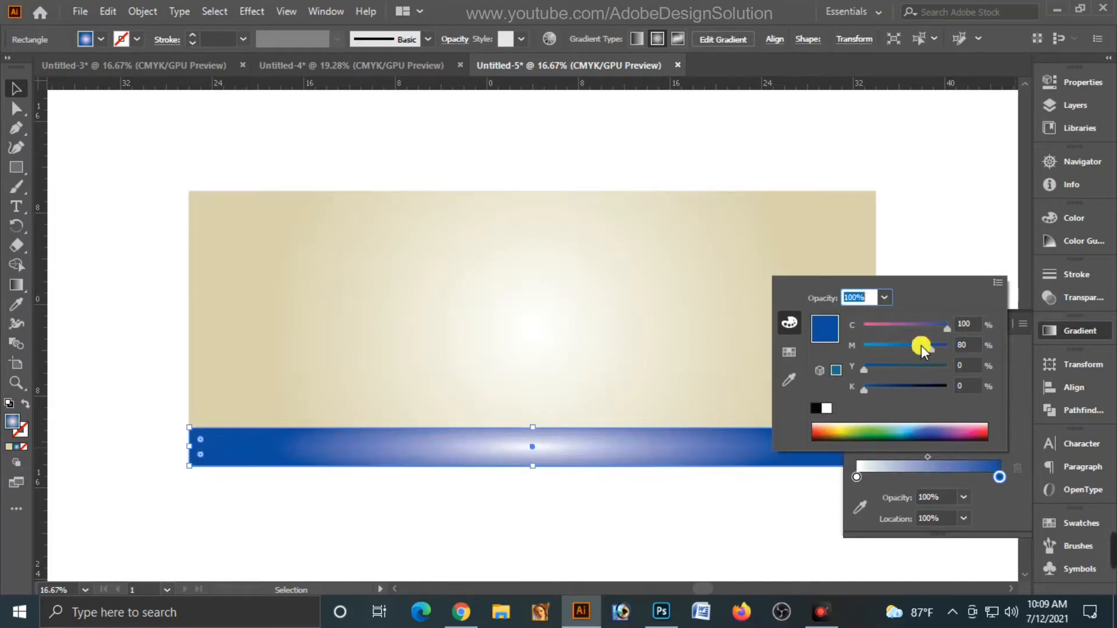
Switch the white start stop of the strip's gradient to CMYK and set it to C 100, M 40, Y 0, K 0
double_click(856, 476)
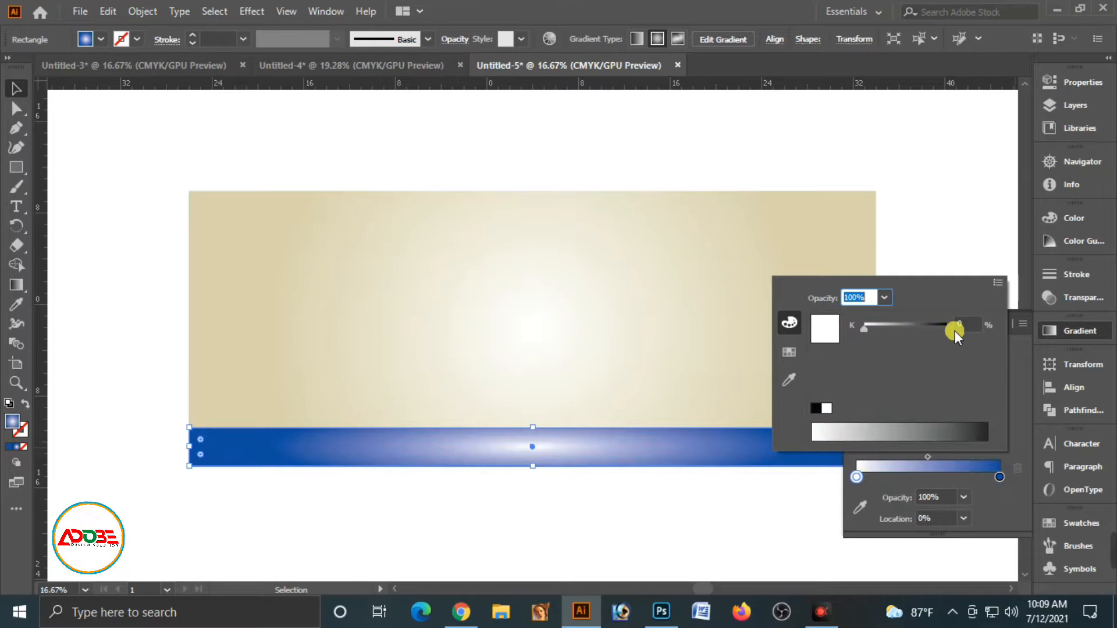
click(998, 282)
click(925, 345)
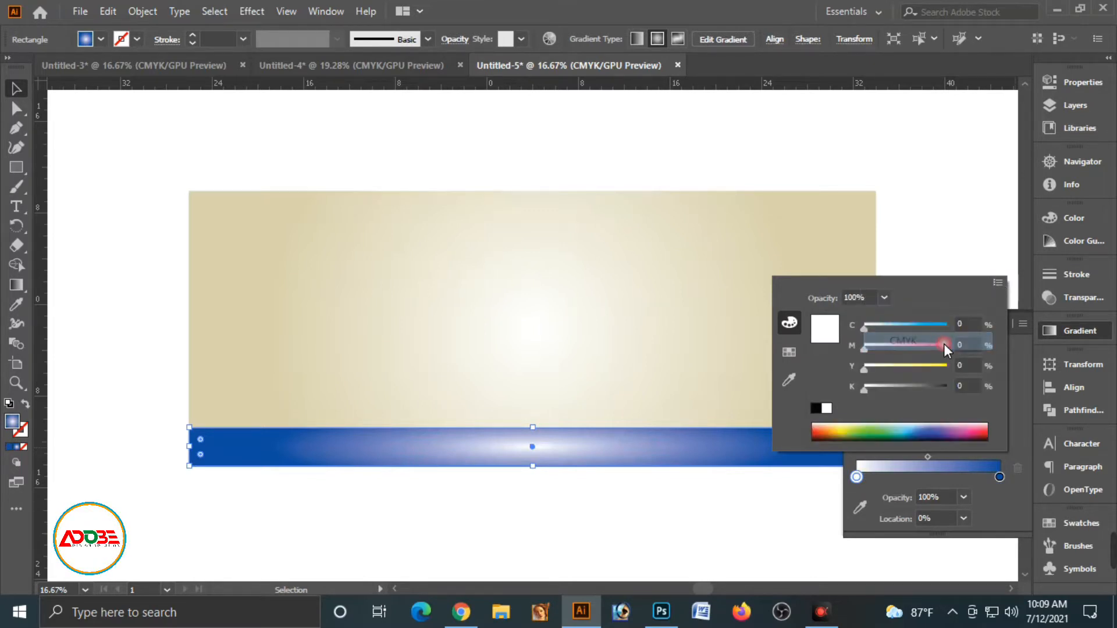
click(967, 324)
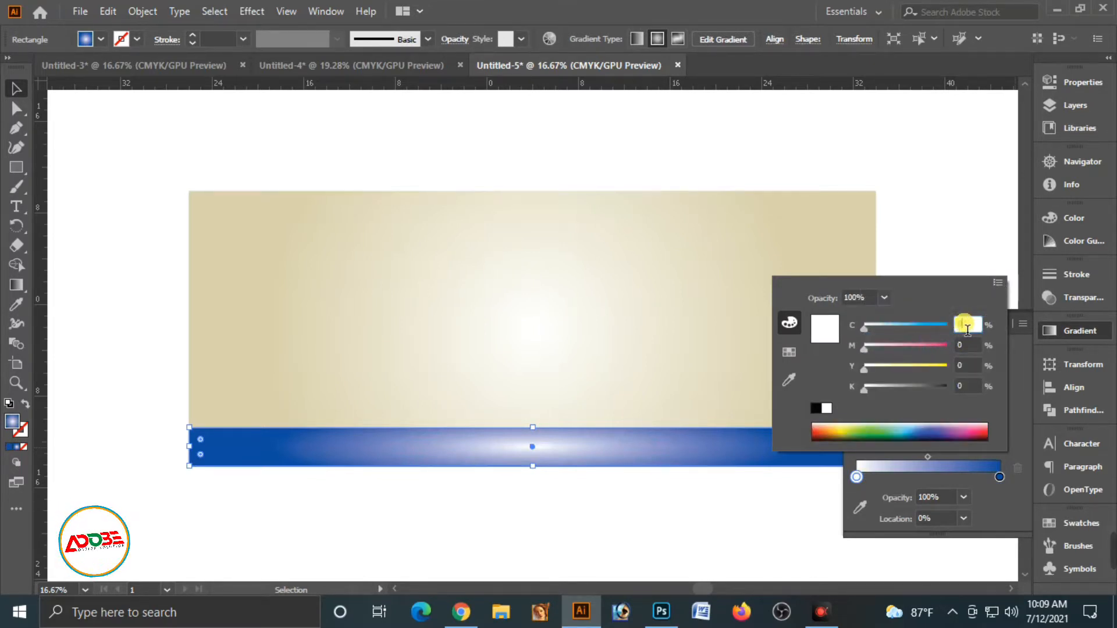
text(100)
key(Tab)
text(40)
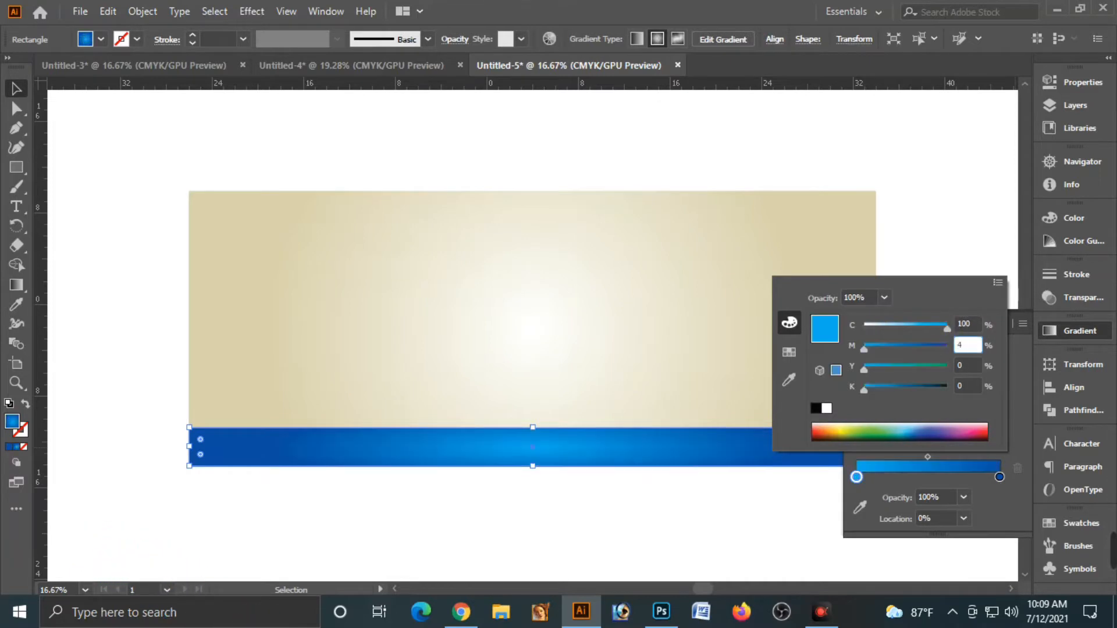
key(Tab)
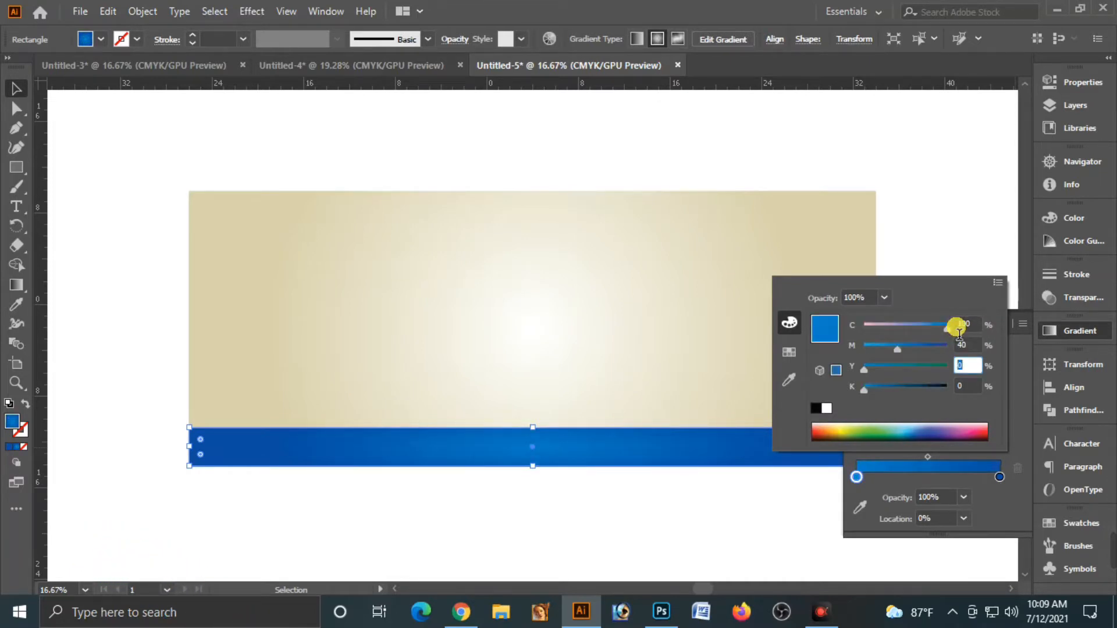
click(955, 234)
click(1001, 325)
click(923, 319)
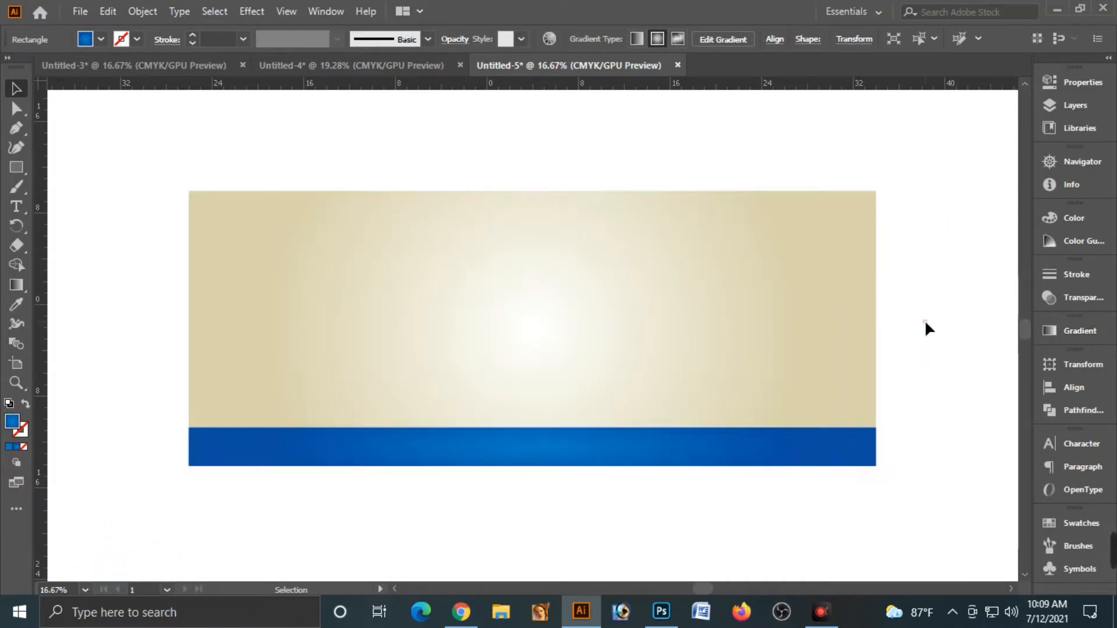
Make the blue strip slightly thinner by lowering its top edge, and deselect it
click(571, 457)
drag(534, 429, 537, 436)
click(565, 499)
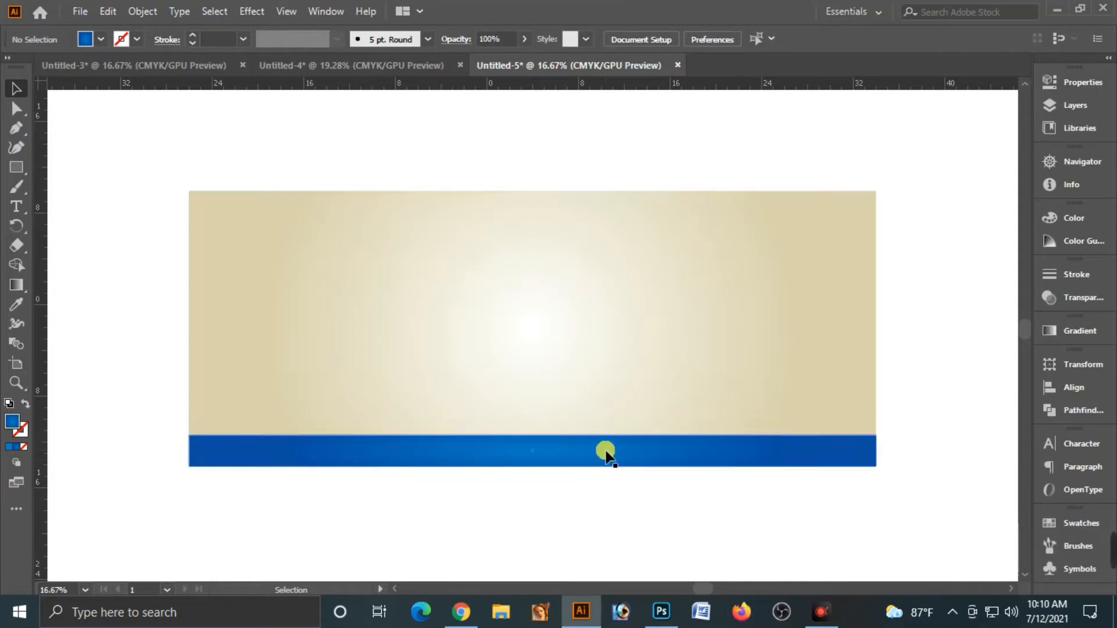
click(843, 437)
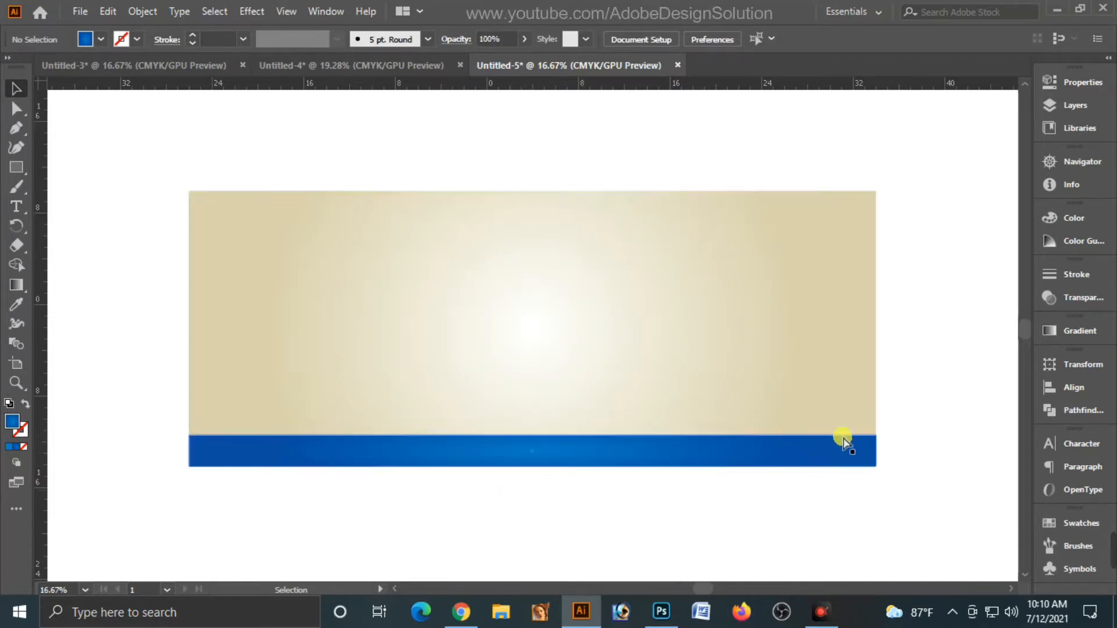
click(484, 303)
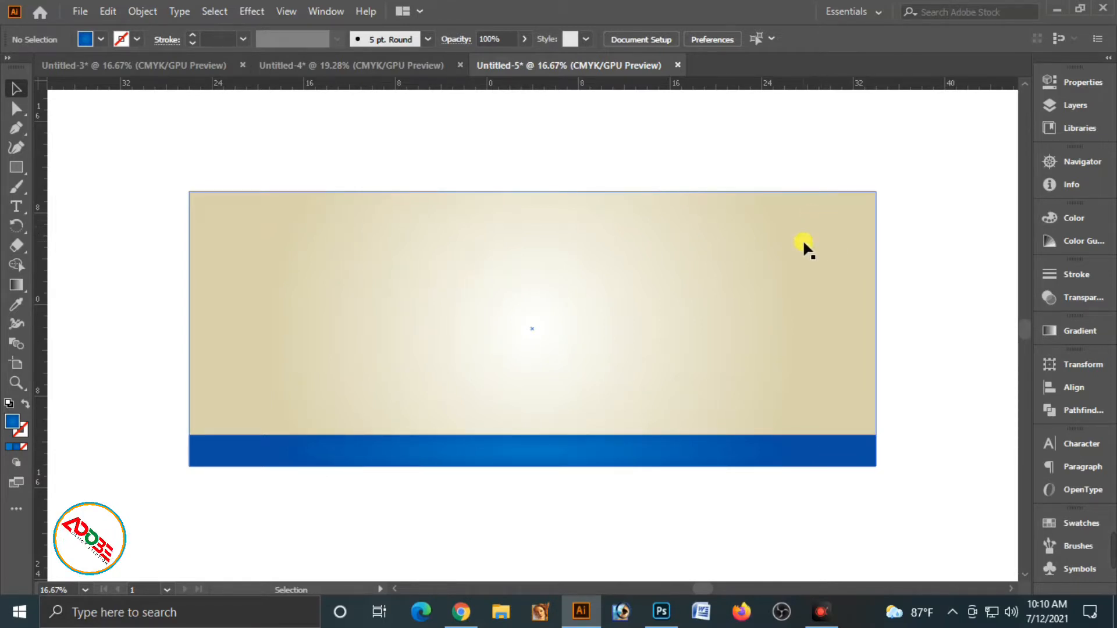
Open the islamic-lamps-4156805_1280.png file from the Islamic Sid Image folder and move its lamp image into the Untitled-5 banner document
click(1057, 8)
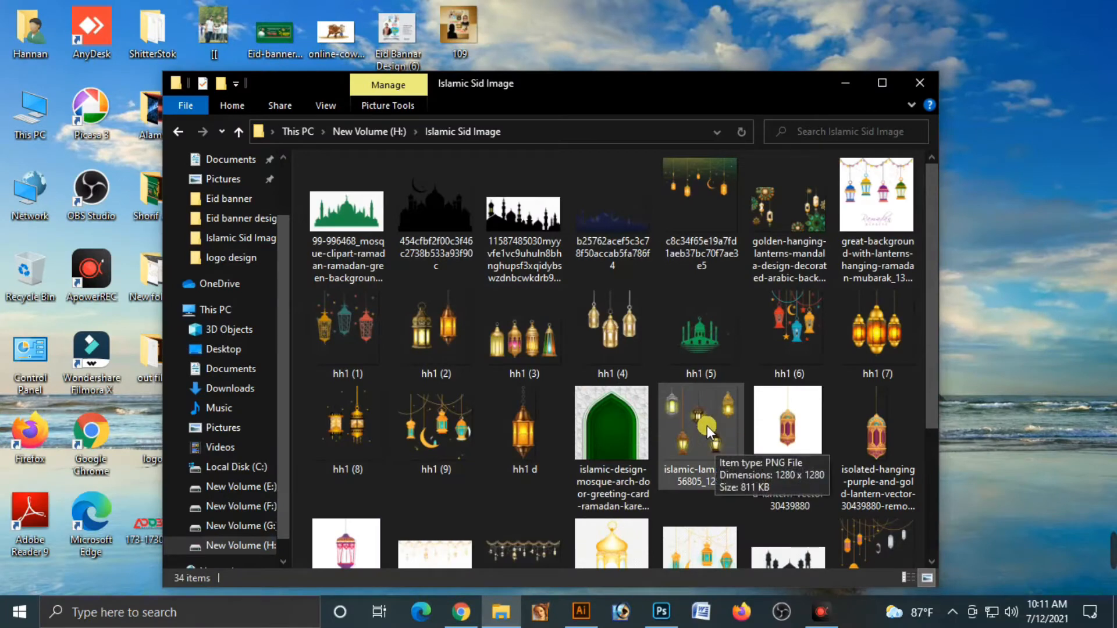
drag(707, 423, 858, 63)
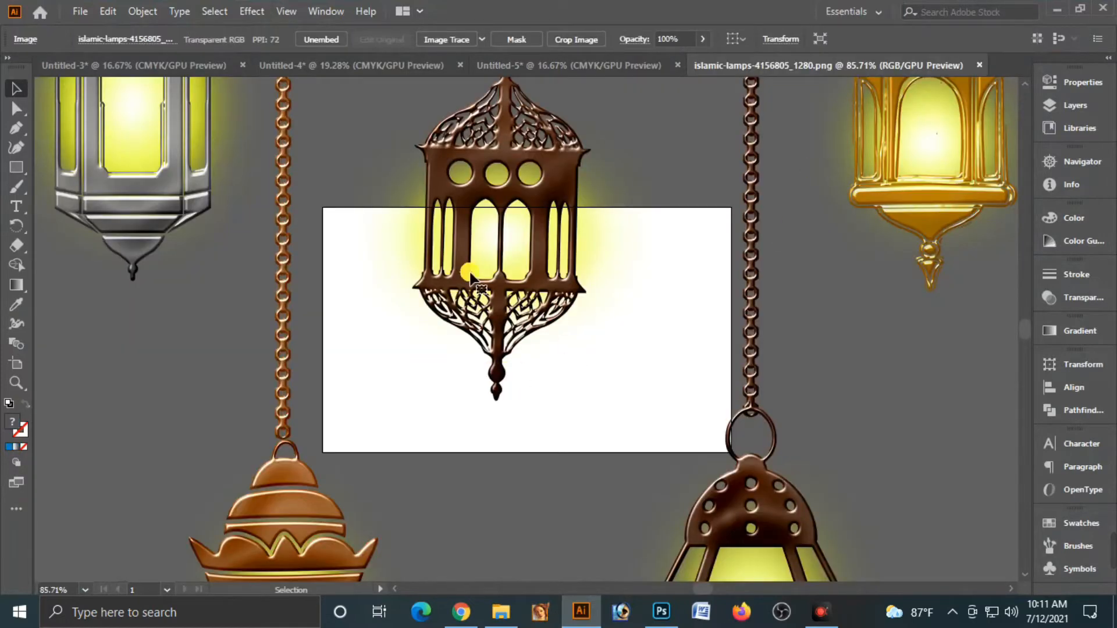
key(ctrl+minus)
key(ctrl+minus)
key(ctrl+minus)
key(ctrl+minus)
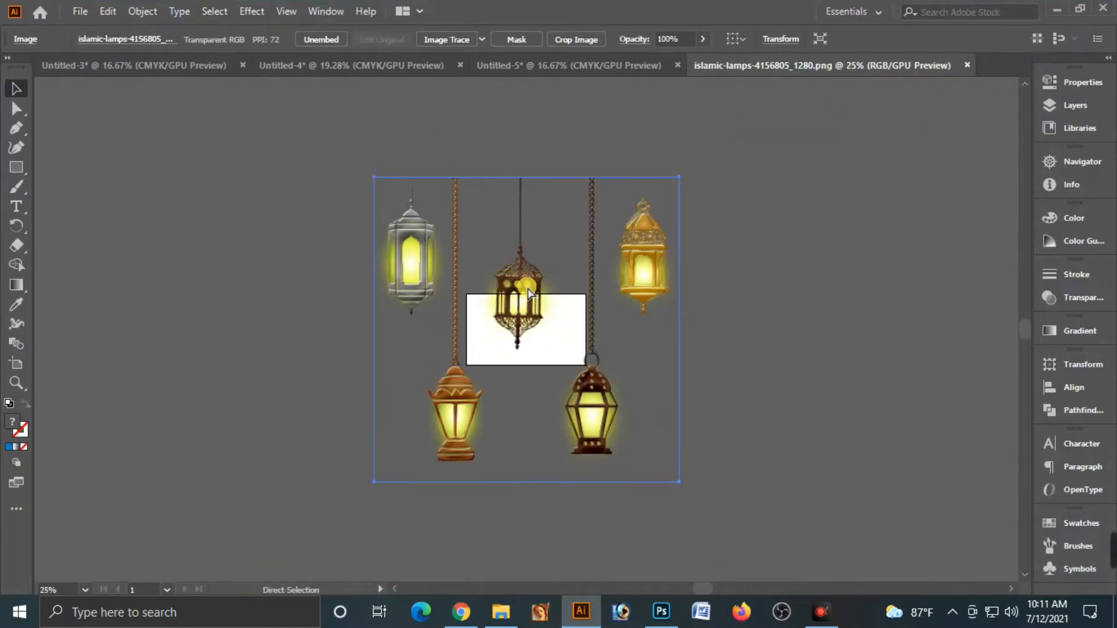
key(ctrl+x)
click(560, 68)
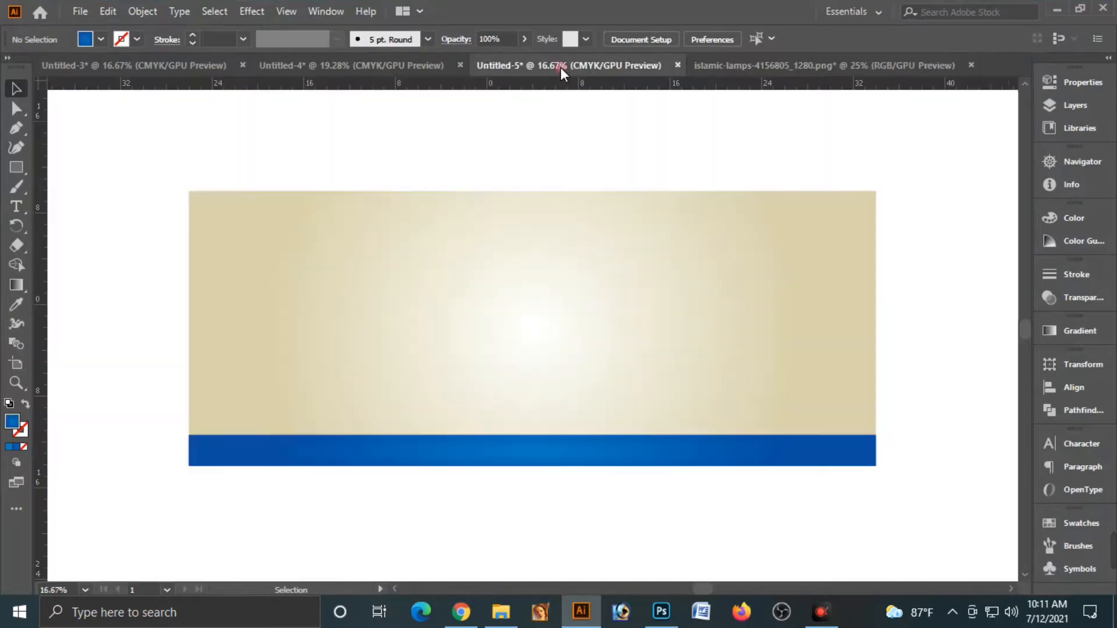
key(ctrl+v)
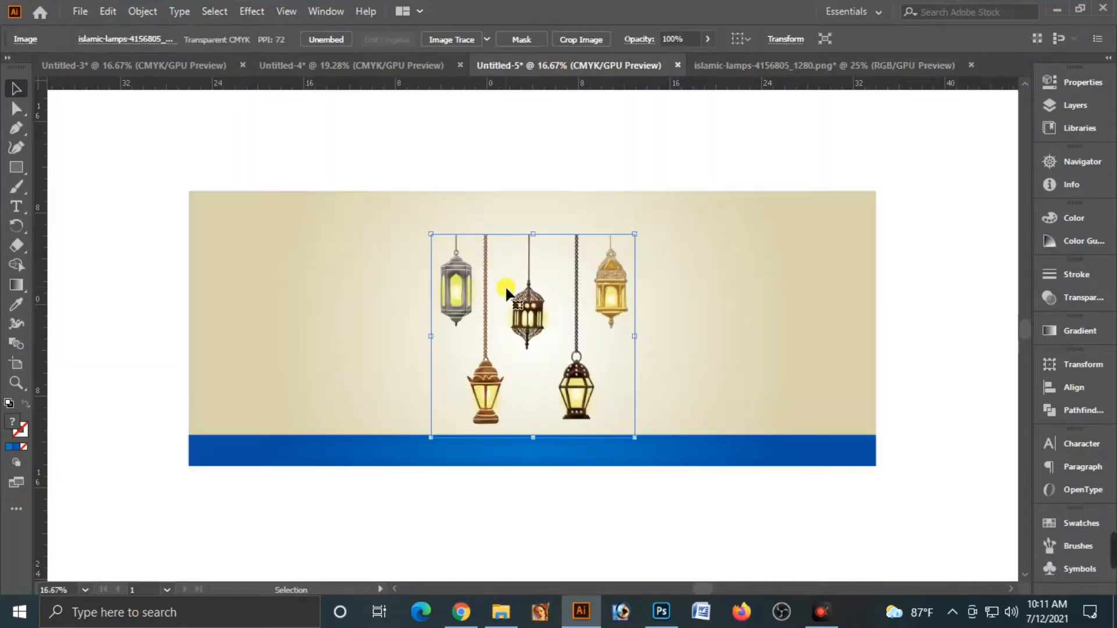
Shrink the lamp image and align it with the top and right edges of the beige background
drag(630, 434, 564, 367)
drag(514, 300, 794, 257)
shift+click(870, 266)
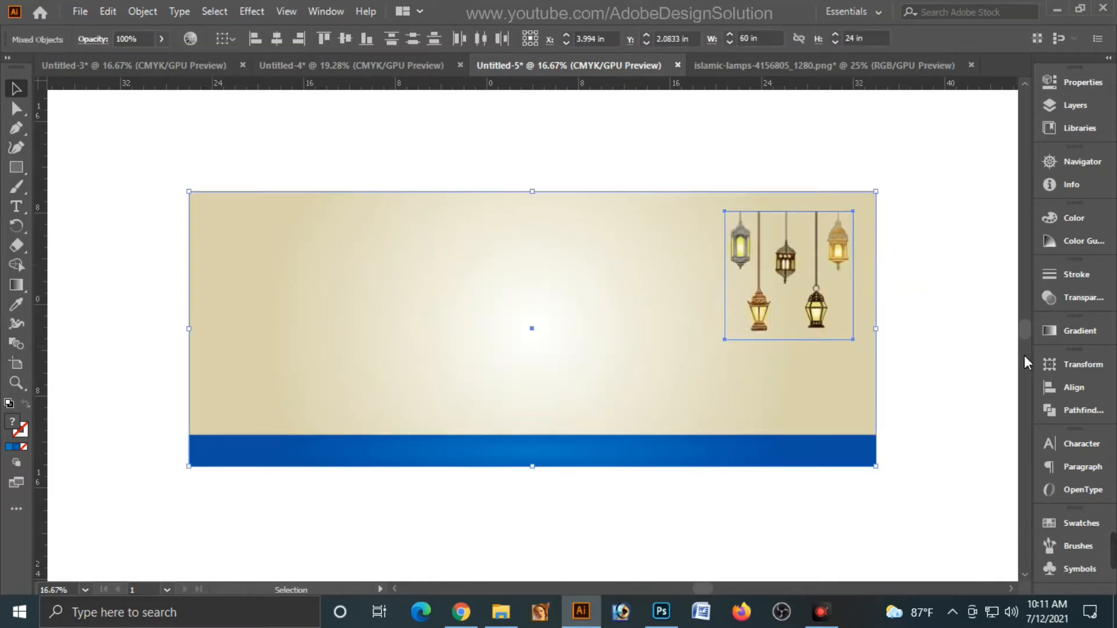
click(1060, 387)
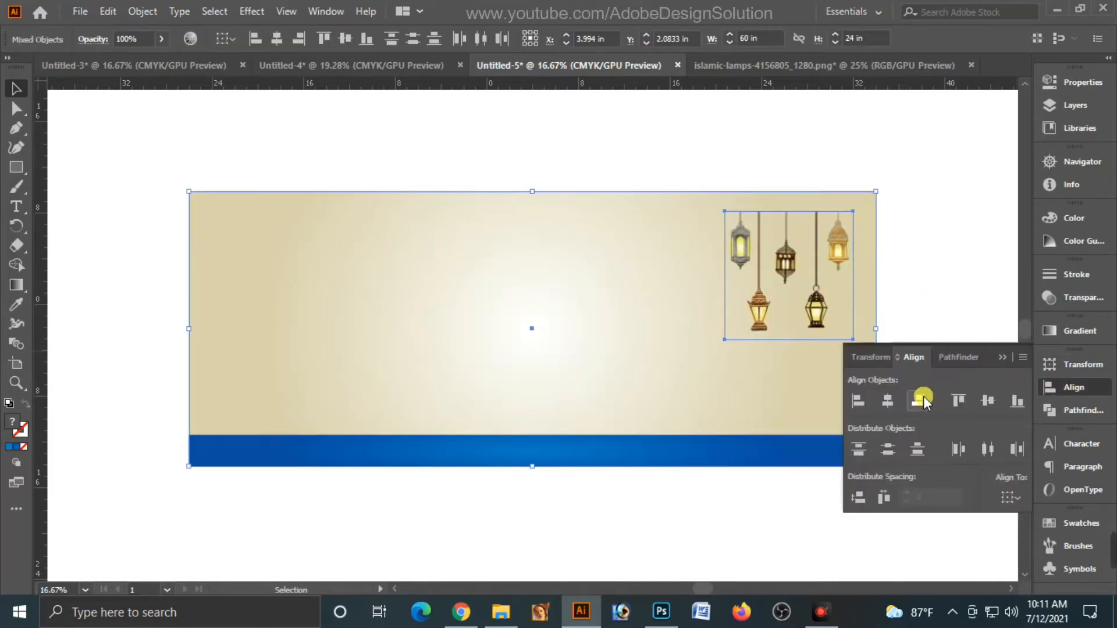
click(957, 400)
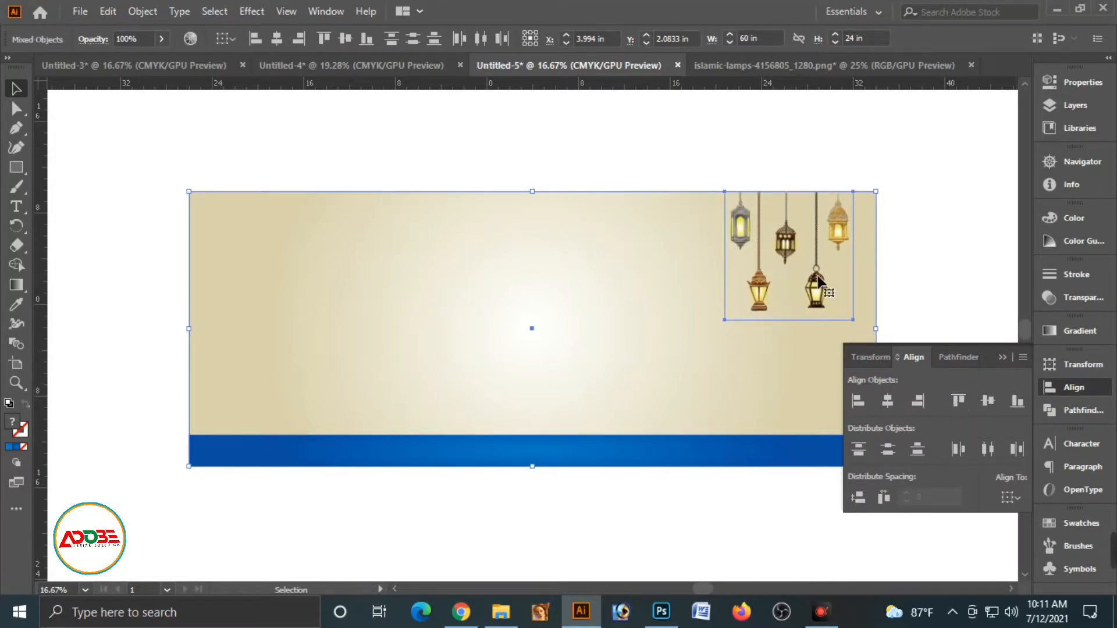
click(915, 402)
click(937, 284)
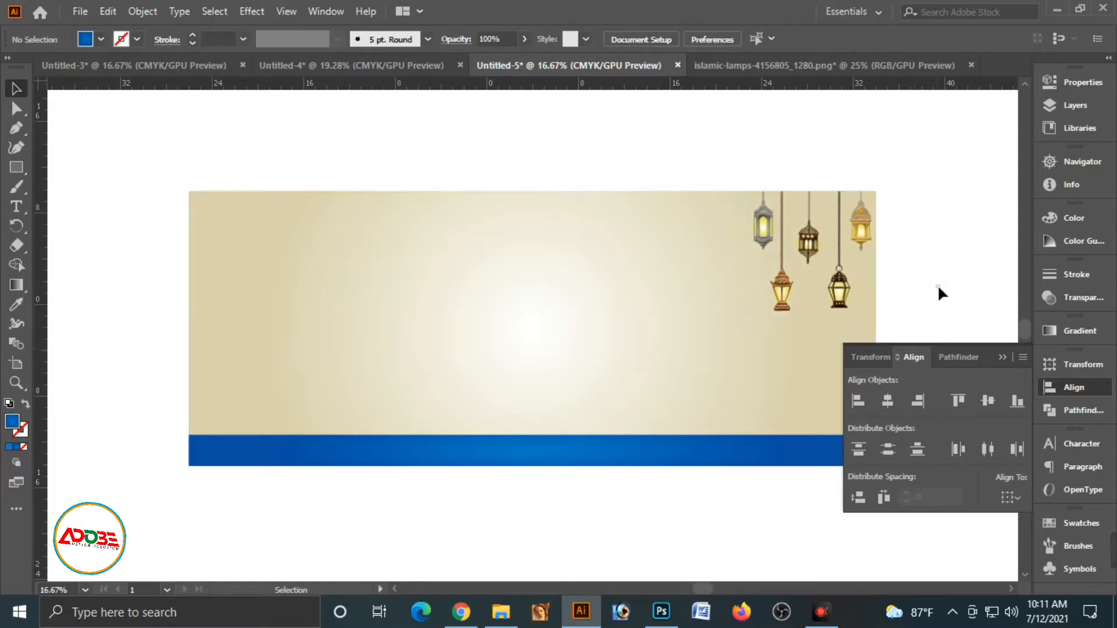
click(998, 358)
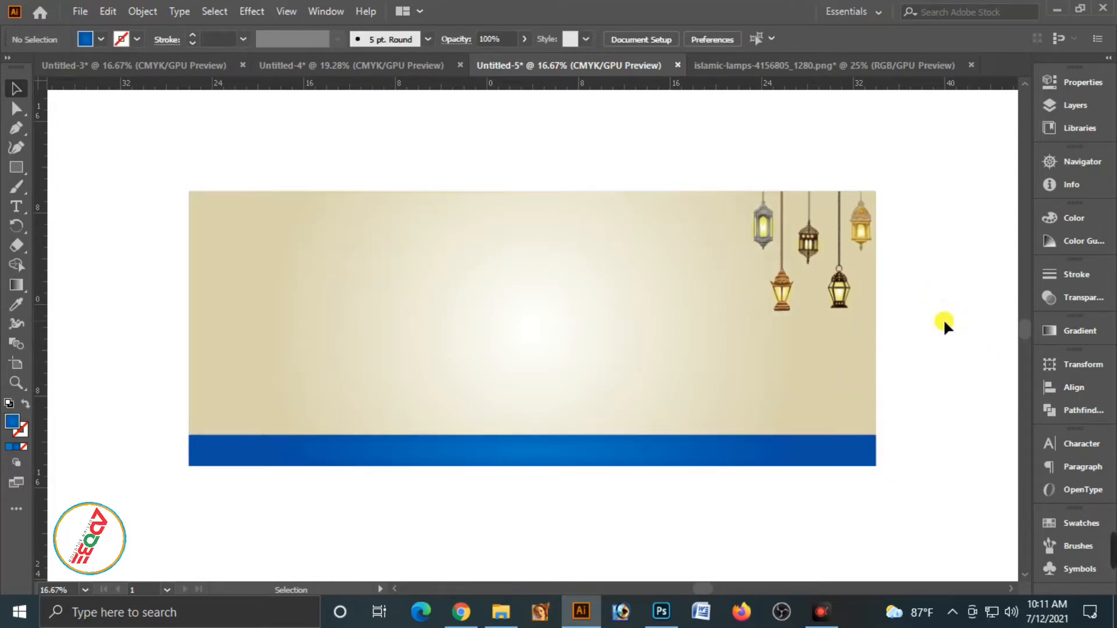
Scale the lamp image down a little further, keeping it in the banner's top-right corner
click(819, 299)
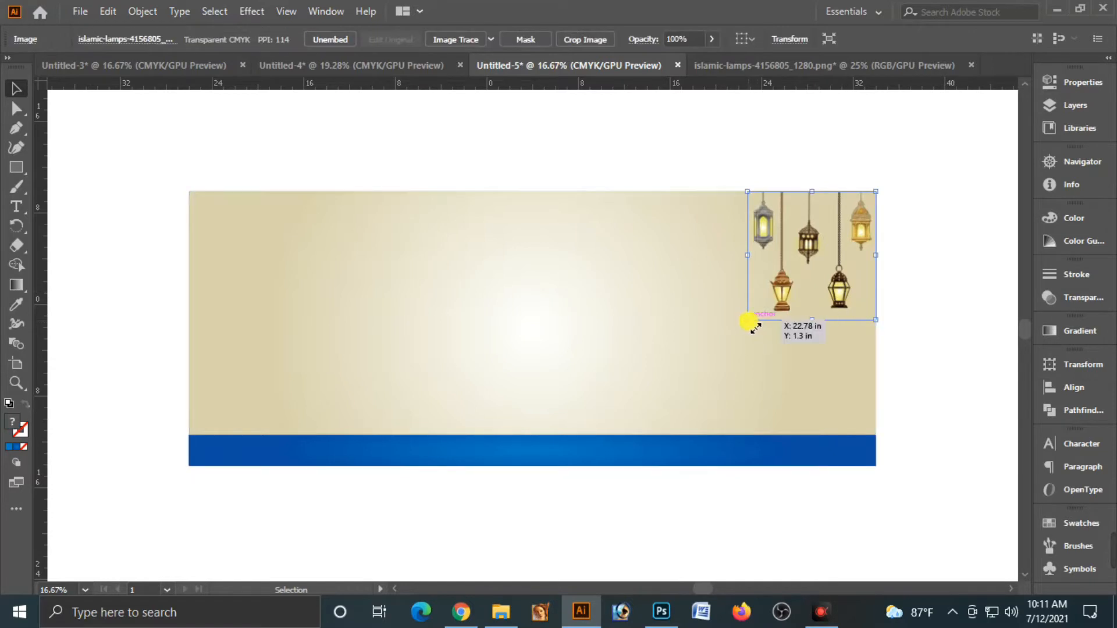
drag(754, 329, 762, 295)
click(923, 298)
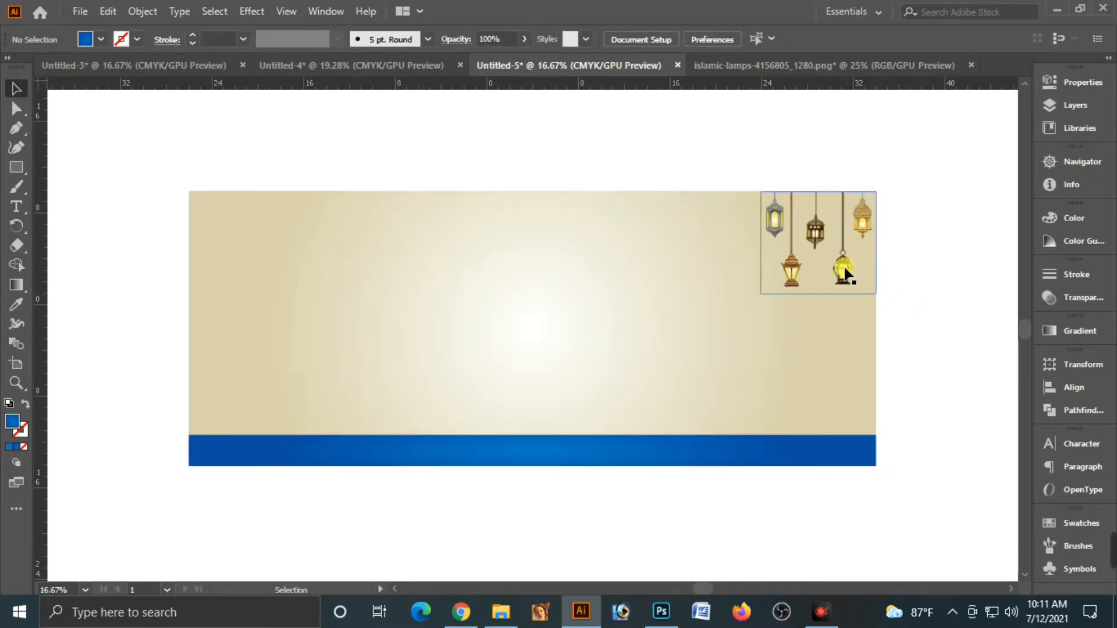
Duplicate the lamp image to the opposite side of the banner and align the copy with the background's left edge
drag(845, 273, 300, 271)
shift+click(365, 242)
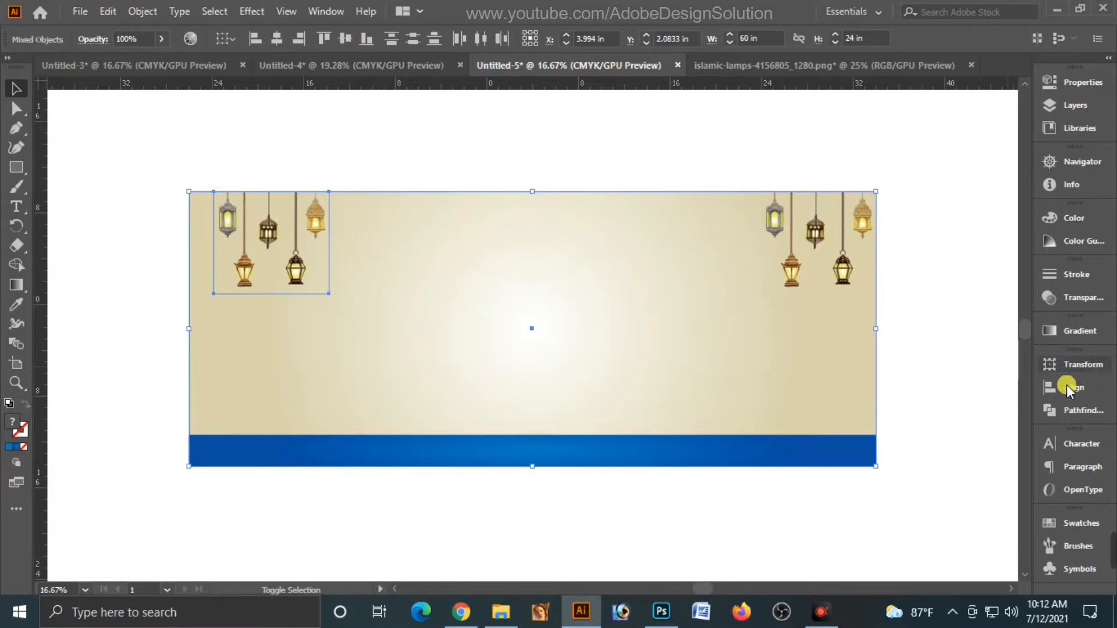
click(1064, 387)
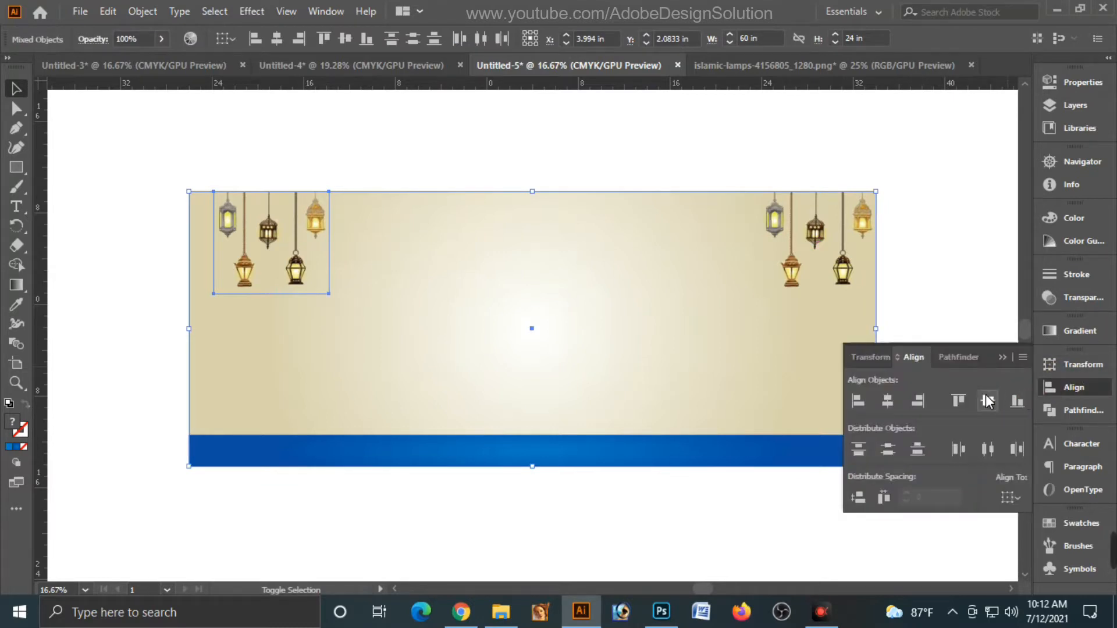
click(856, 402)
click(165, 288)
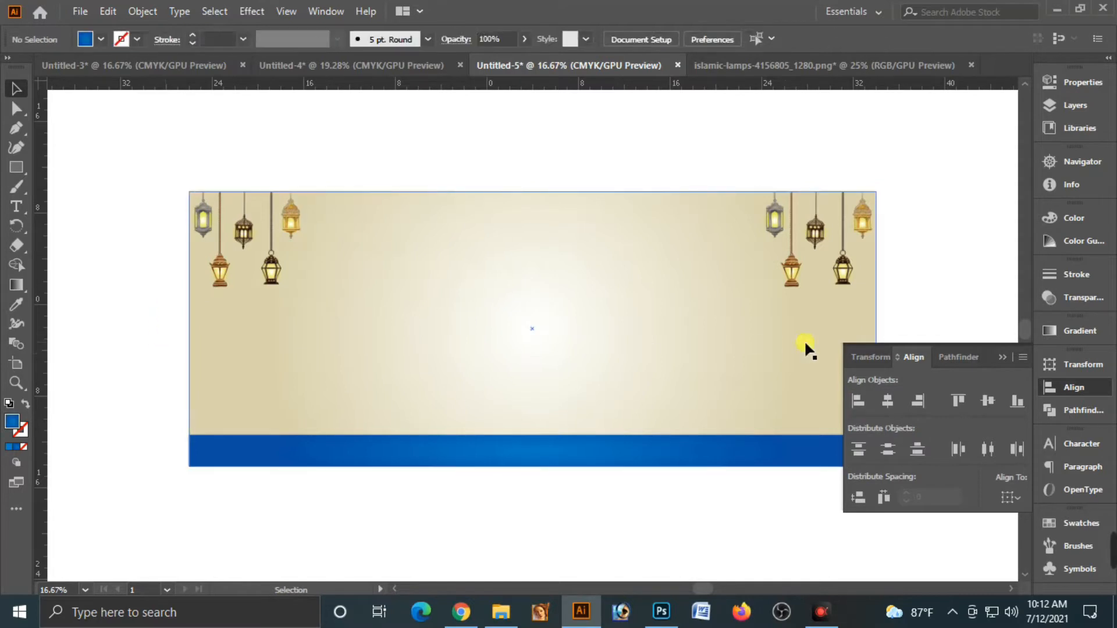
click(1002, 357)
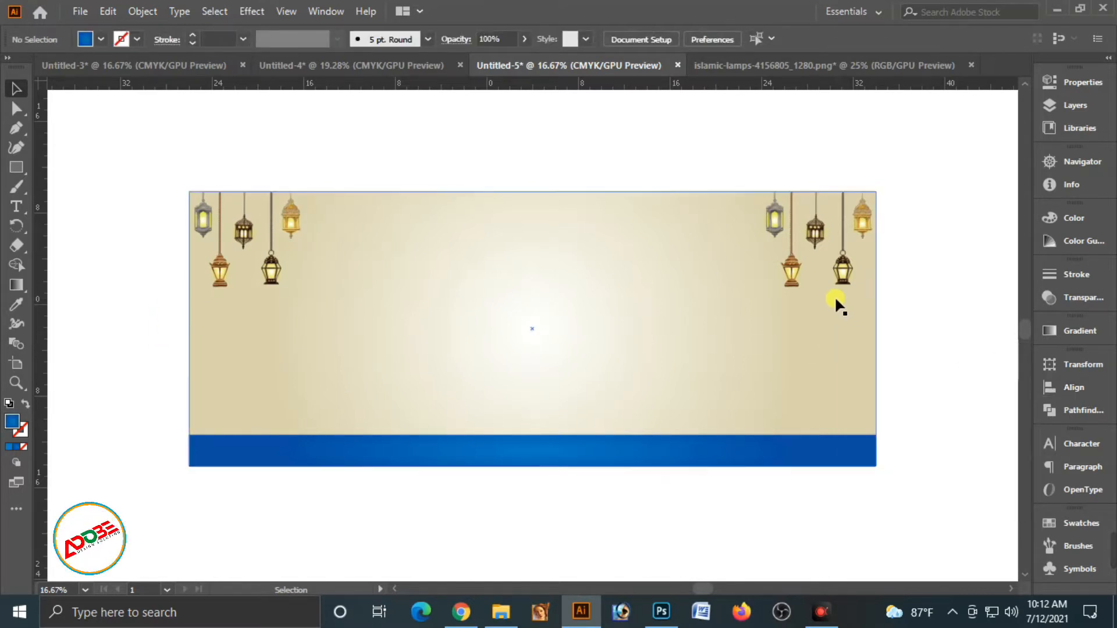
Stretch both lamp images slightly downward together, keeping their tops on the banner's upper edge
click(826, 283)
shift+click(261, 267)
shift+click(330, 317)
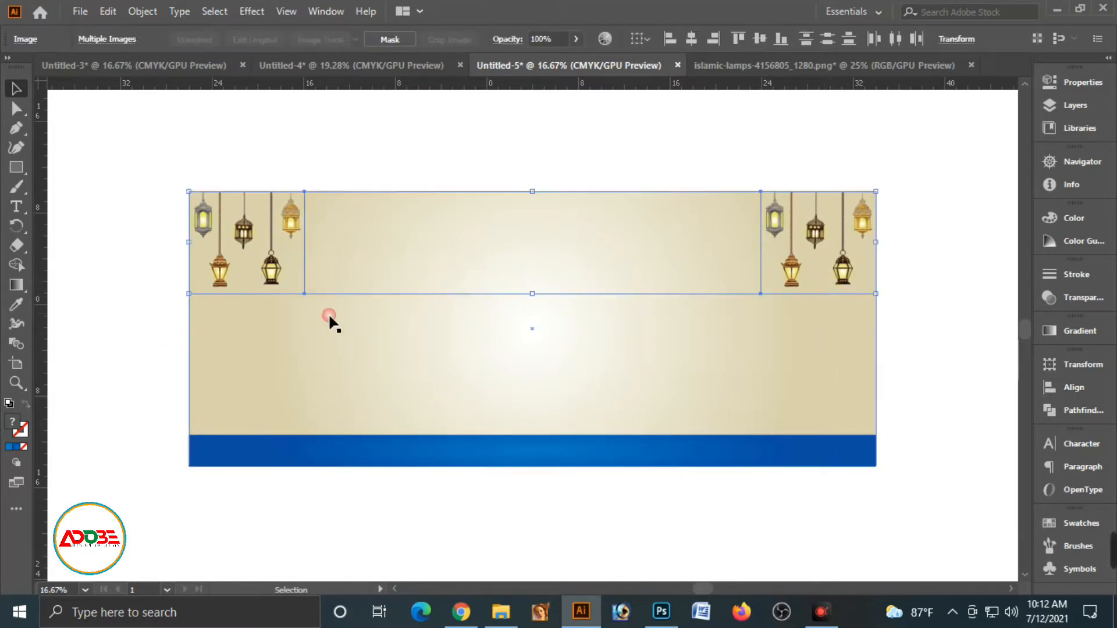
mouse_move(532, 293)
mouse_down()
mouse_move(535, 318)
mouse_move(535, 306)
mouse_up()
click(505, 141)
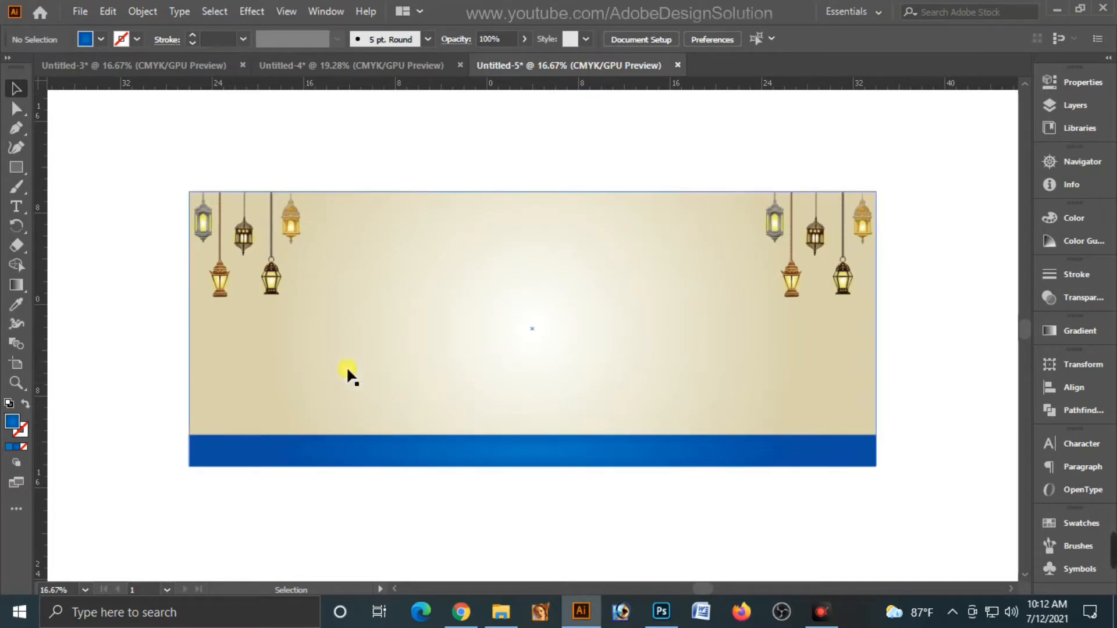
Move the portrait photo from the Untitled-4 document into the Untitled-5 banner, standing it on the blue strip beneath the left-hand lamps
click(333, 66)
click(471, 346)
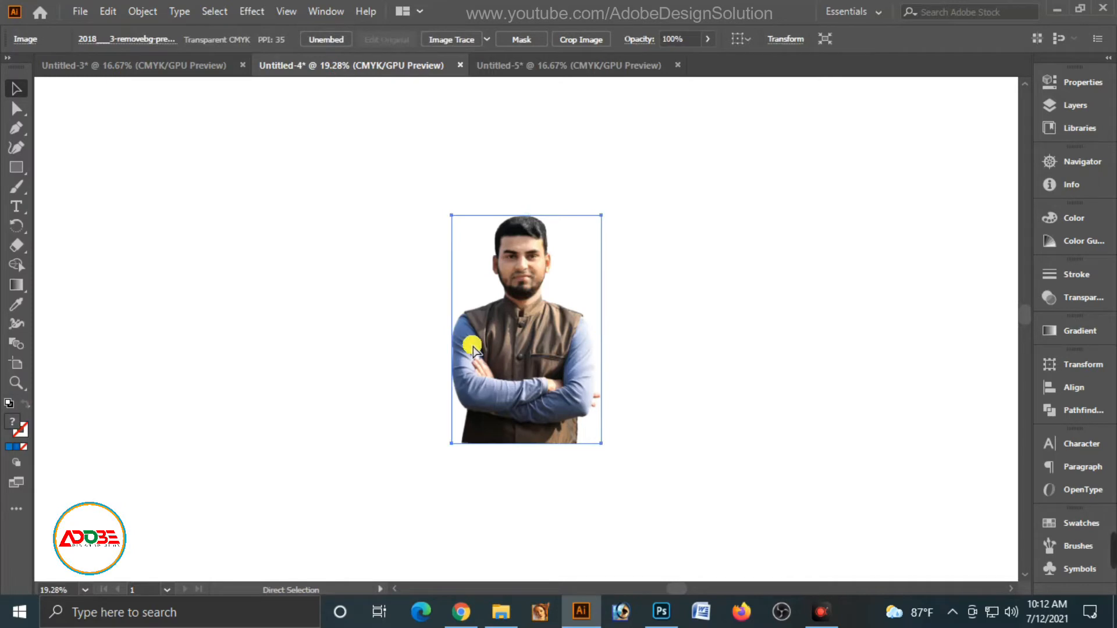
key(ctrl+x)
click(596, 71)
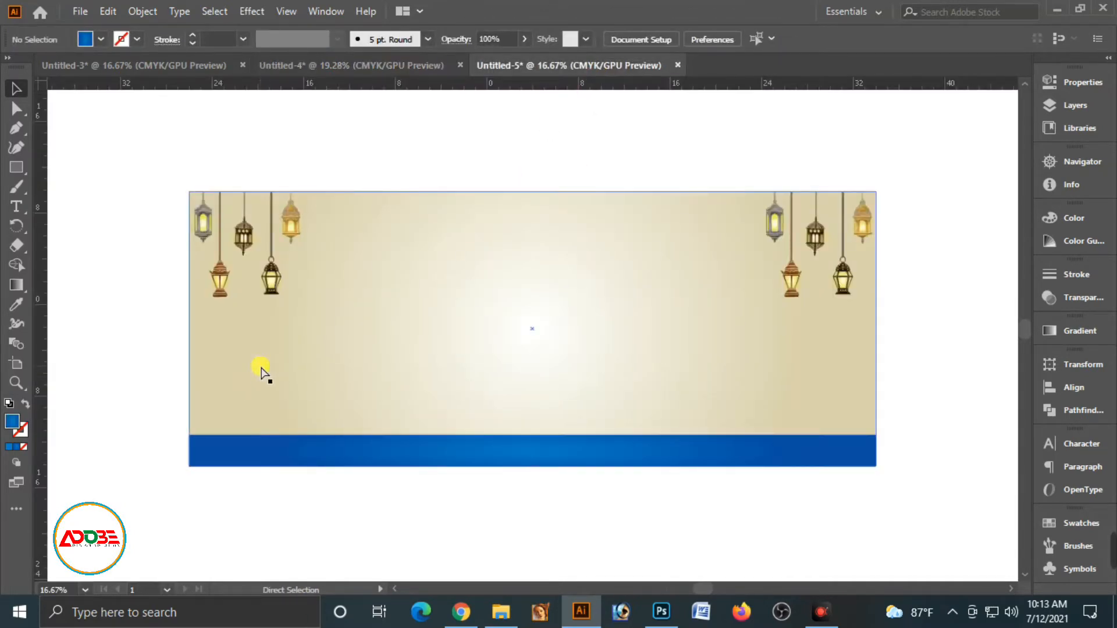
key(ctrl+v)
drag(540, 370, 270, 363)
Align the portrait photo with the left edge of the beige background
shift+click(356, 370)
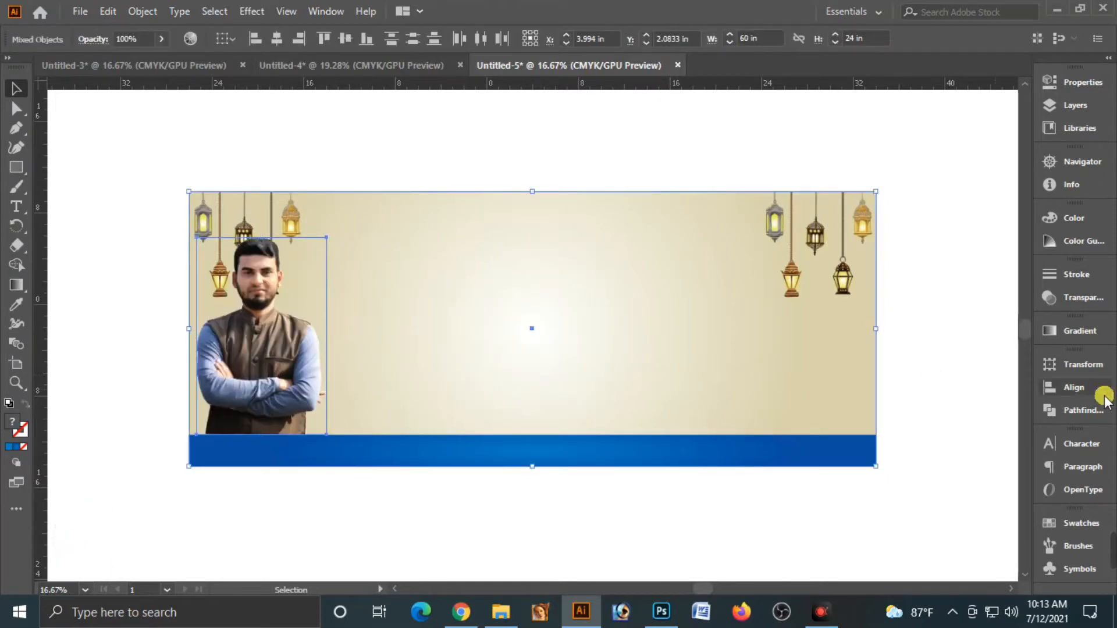
click(1044, 391)
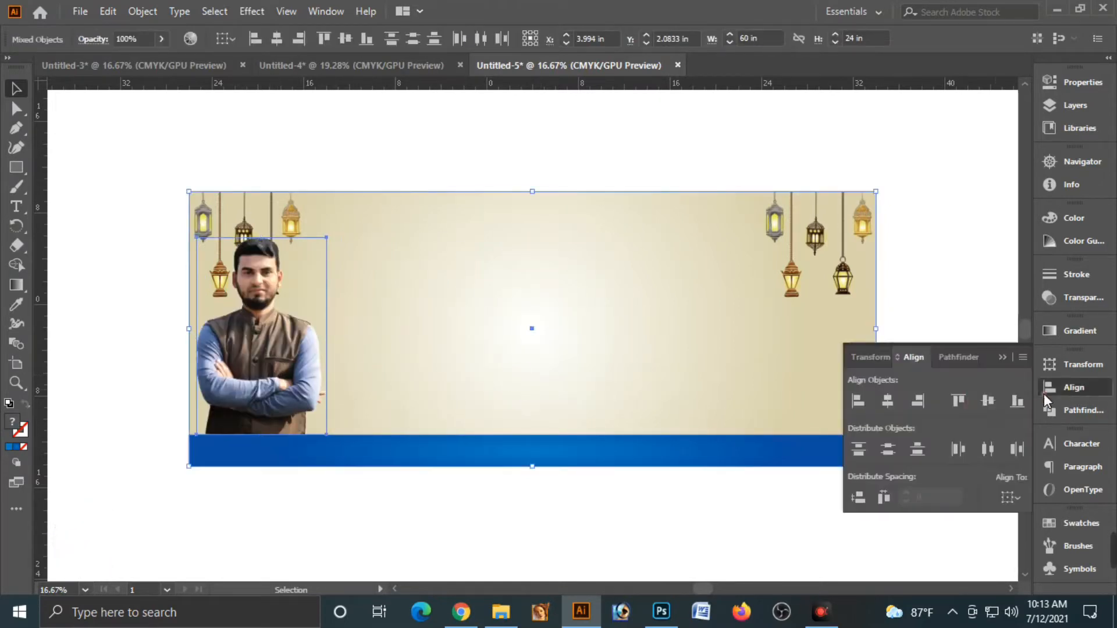
click(861, 401)
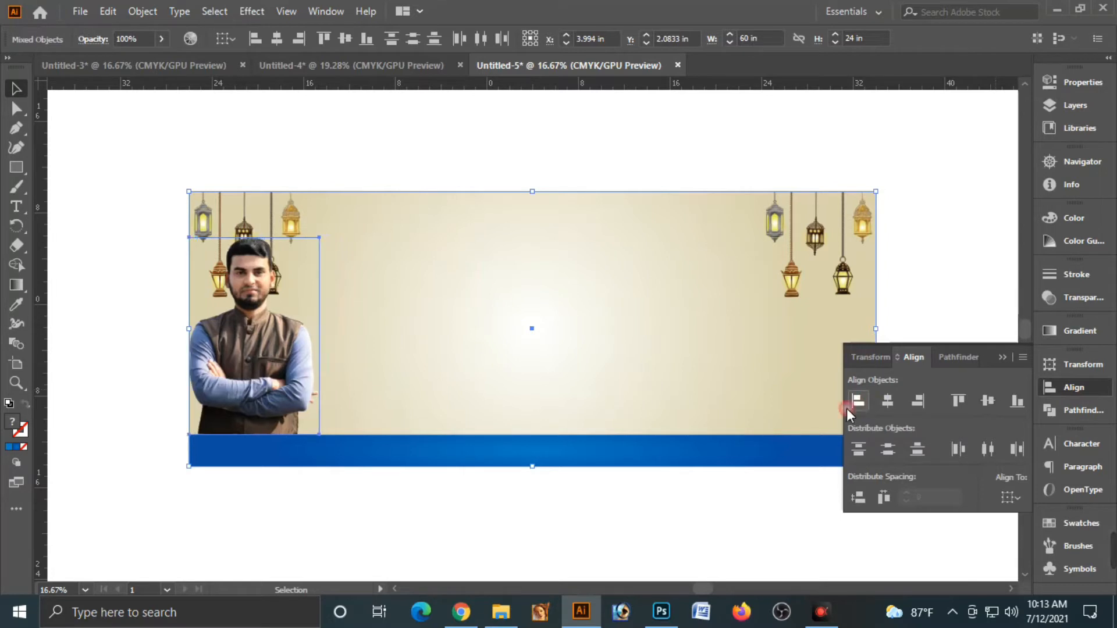
click(280, 521)
Nudge the portrait slightly down over the blue strip, and bring the strip in front of it
click(254, 410)
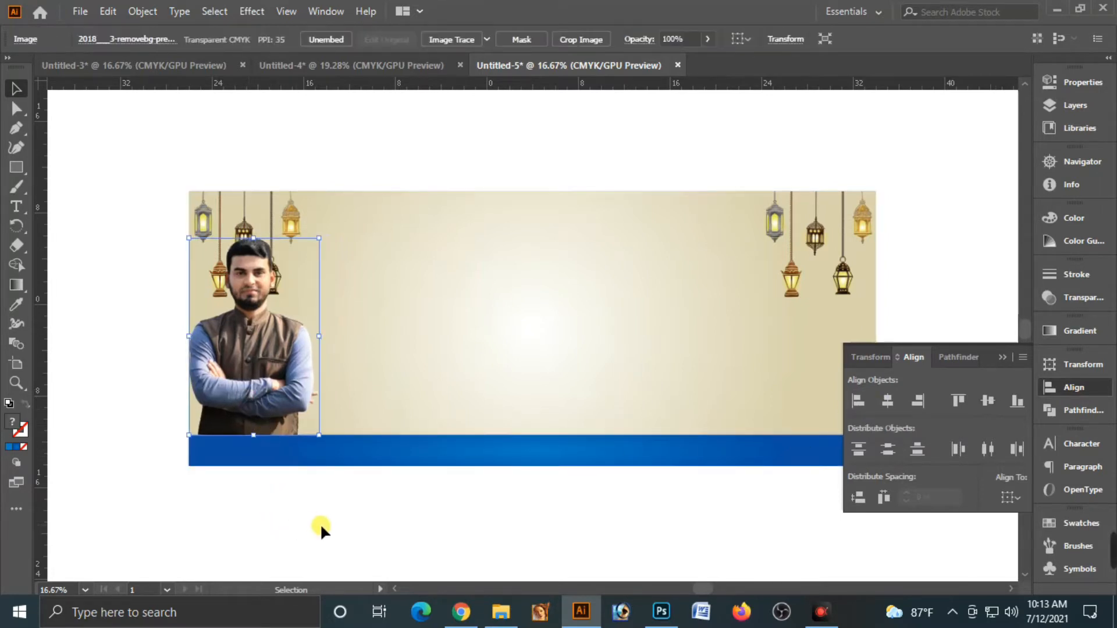
key(Down)
key(Down)
key(Down)
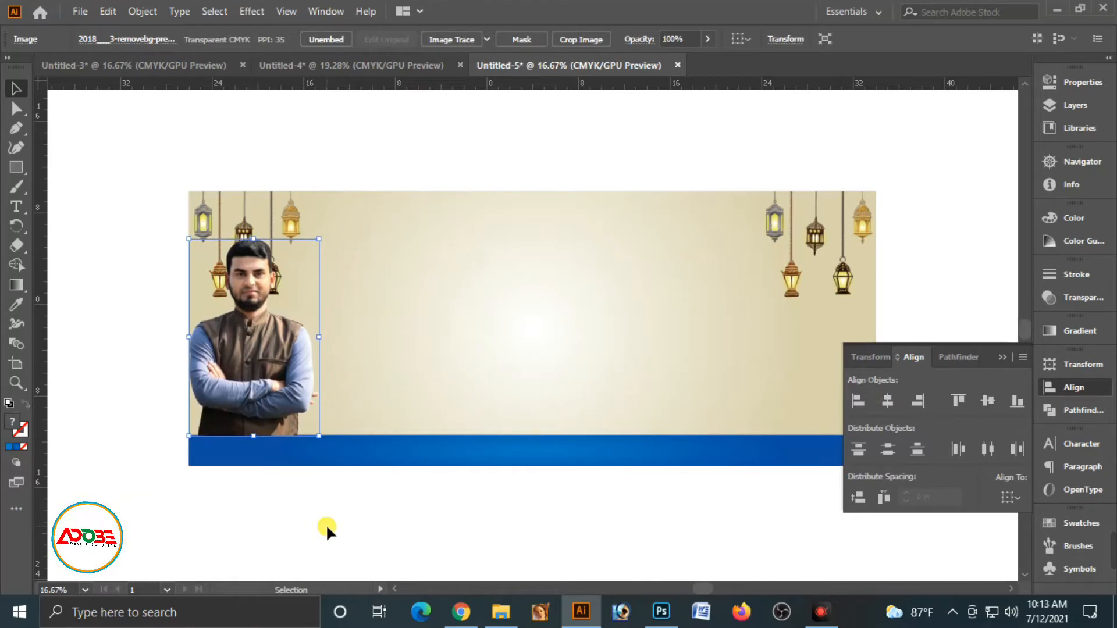
click(327, 526)
click(338, 458)
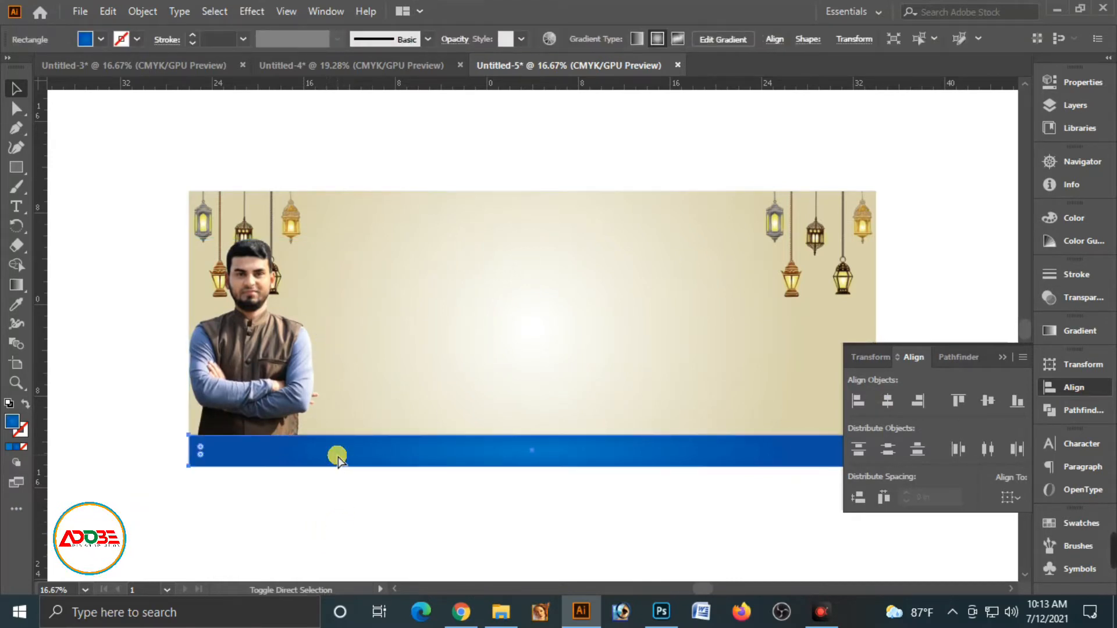
click(329, 526)
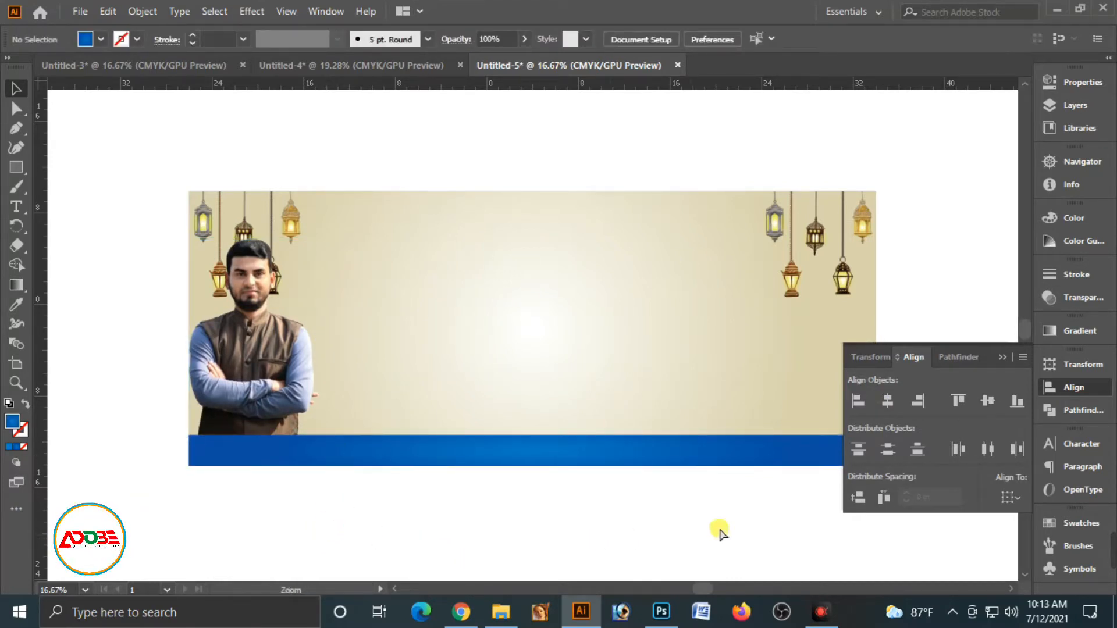
click(1007, 356)
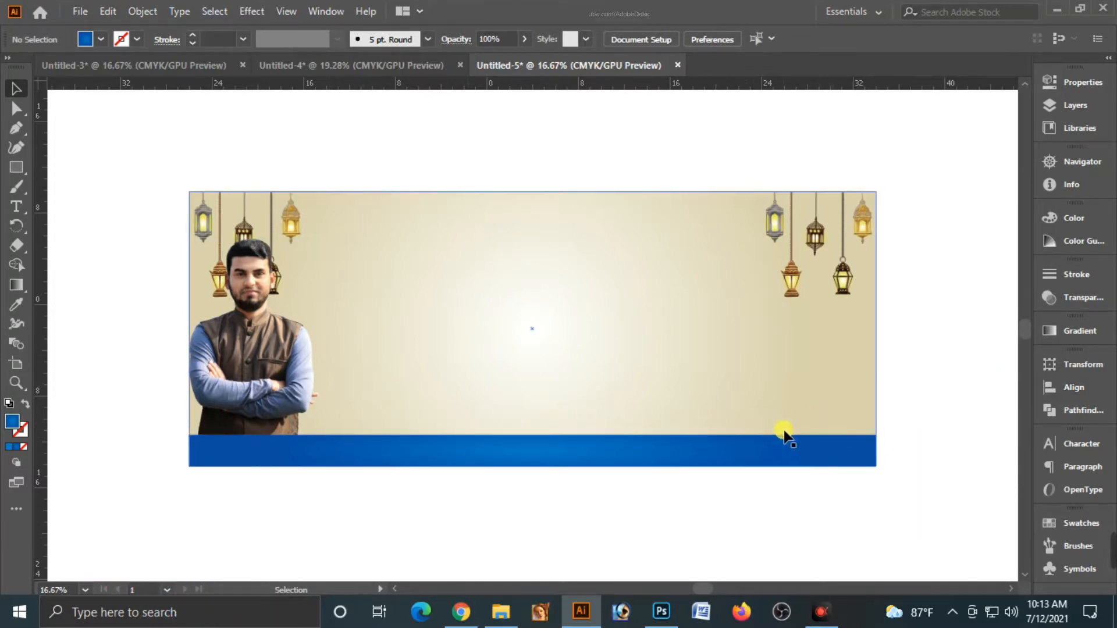
Move both black mosque silhouettes from the Untitled-4 document into the Untitled-5 banner
click(343, 65)
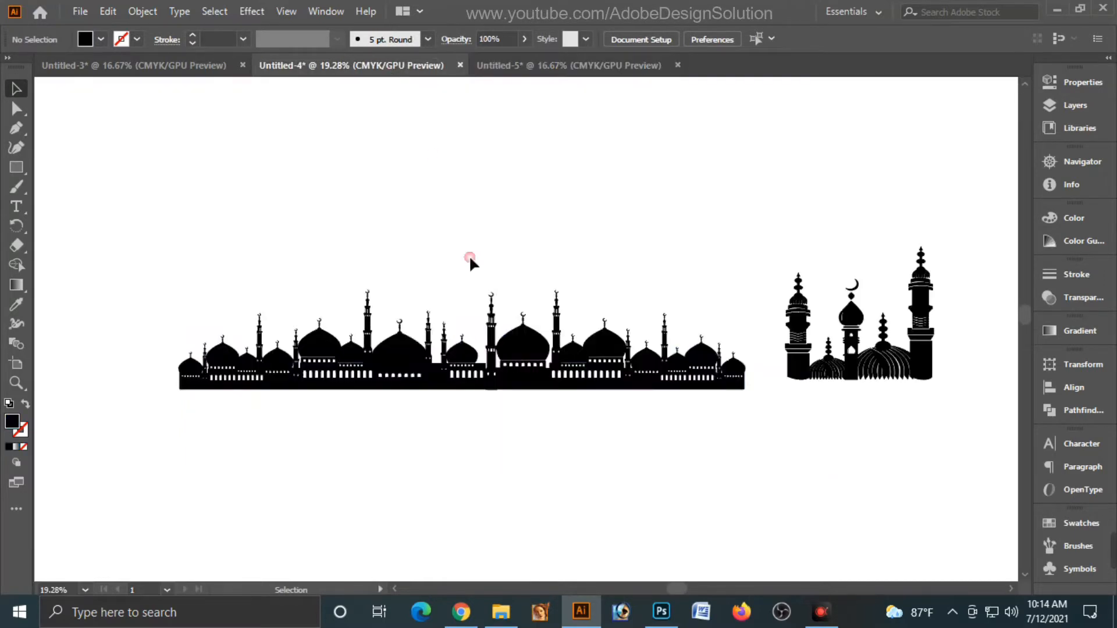
click(489, 367)
shift+click(837, 366)
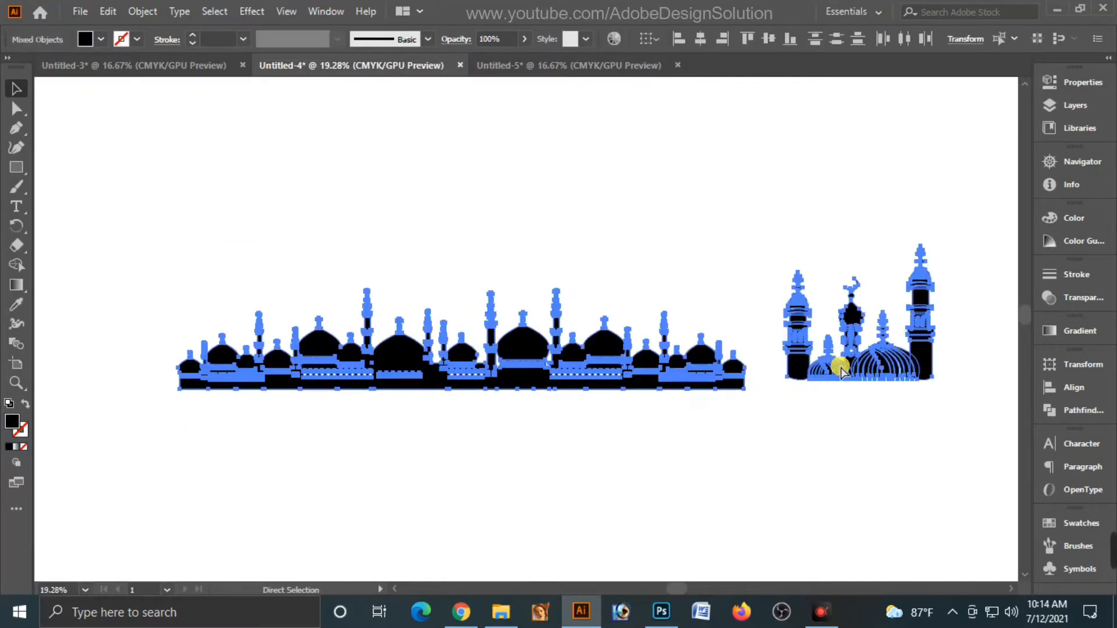
key(ctrl+x)
click(512, 65)
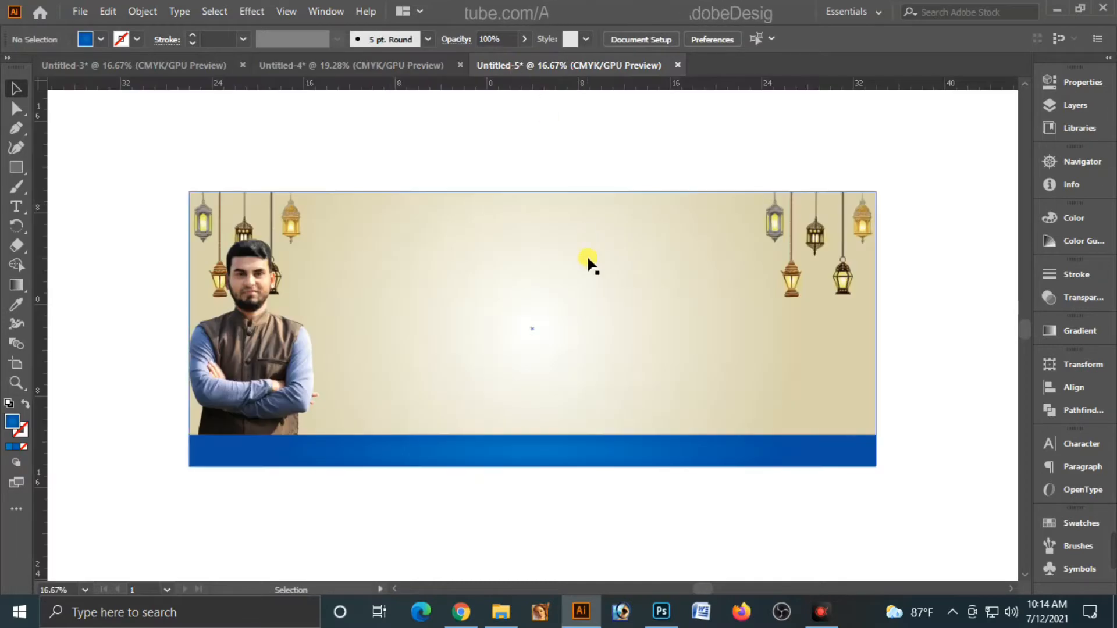
key(ctrl+v)
click(904, 328)
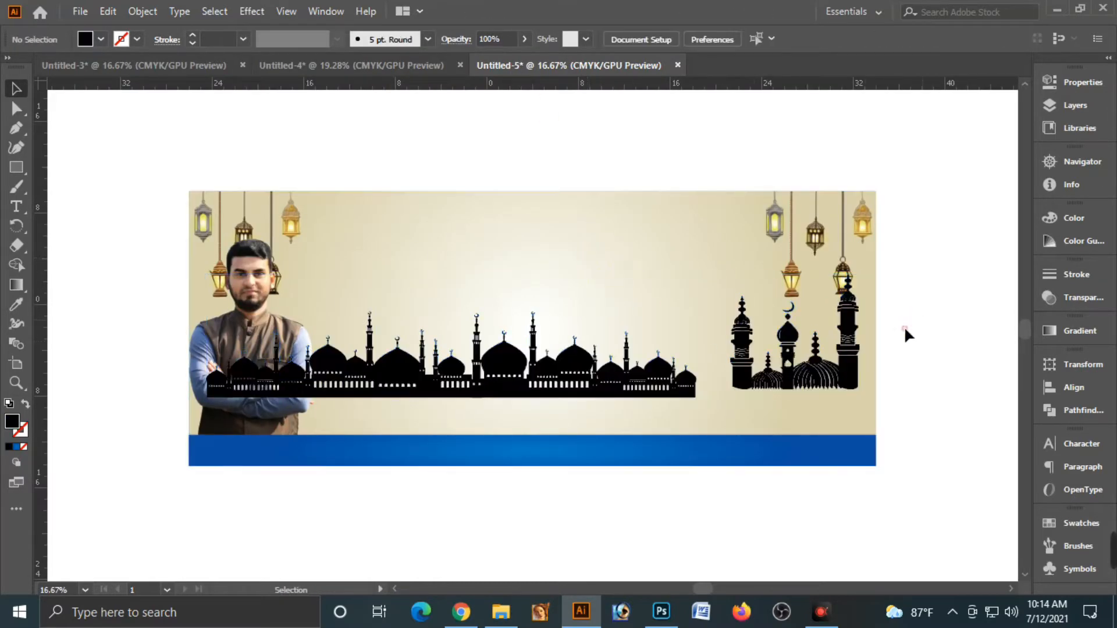
Lower the small mosque silhouette onto the blue strip and align it with the background's right edge
click(839, 364)
drag(848, 365, 848, 416)
shift+click(871, 400)
click(1064, 387)
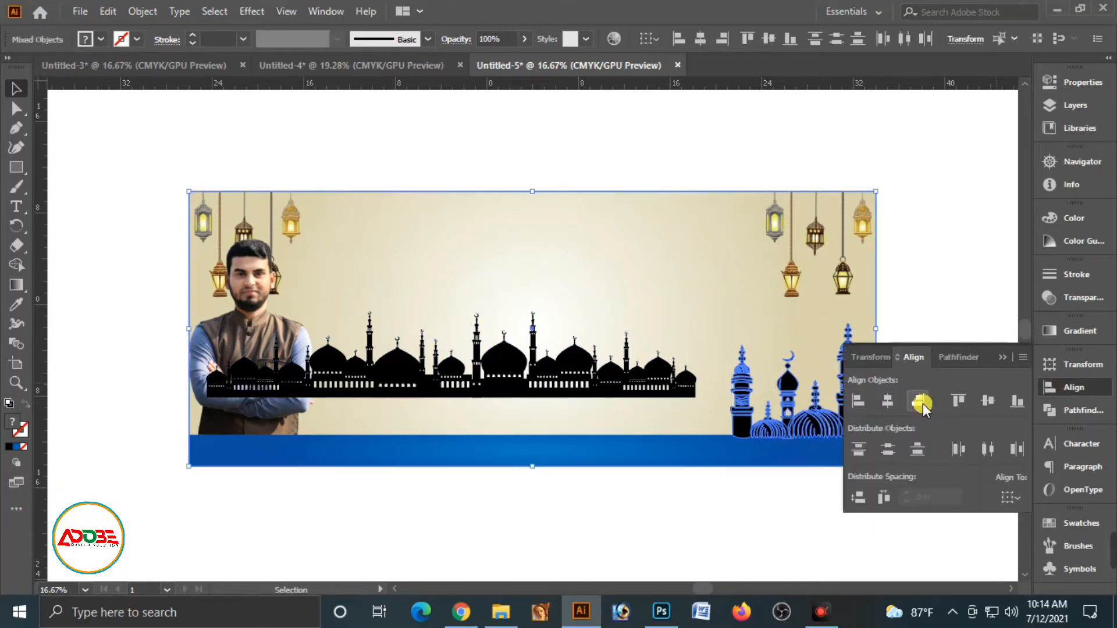
click(923, 403)
click(929, 288)
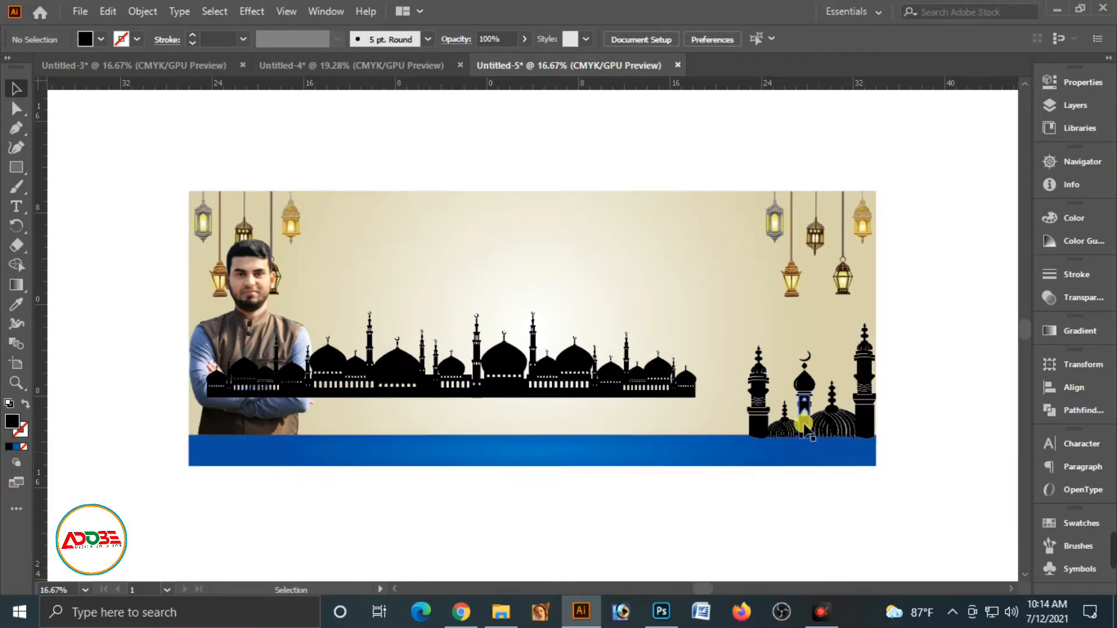
Move the long mosque skyline down onto the blue strip between the portrait and small mosque, and bring the strip to the front
drag(554, 370, 603, 412)
key(ctrl+shift+bracketright)
click(650, 510)
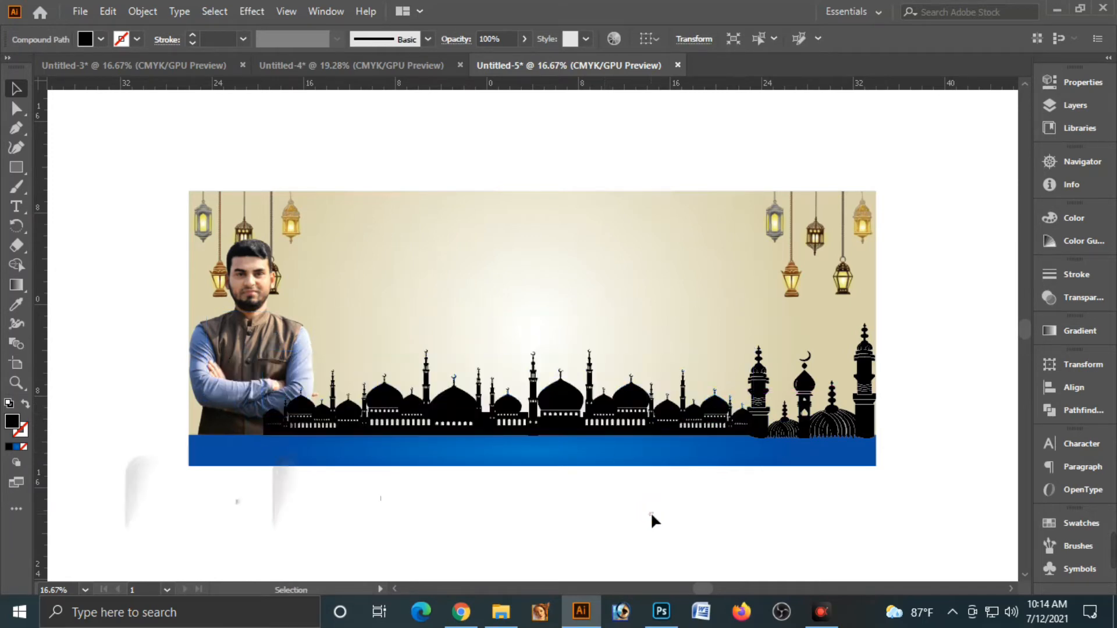
click(727, 450)
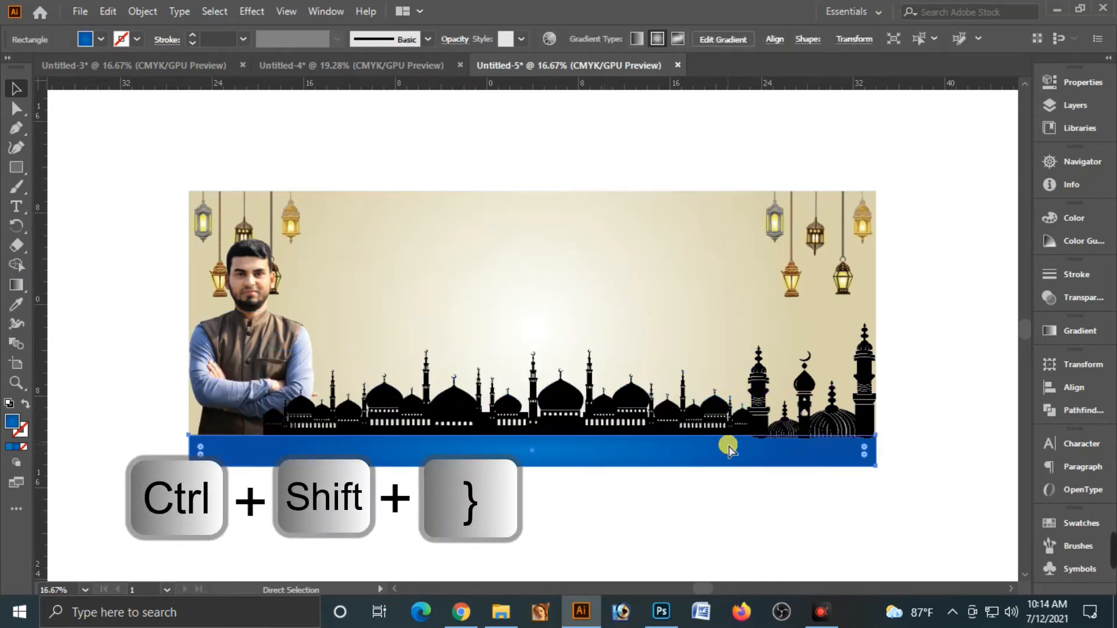
click(727, 494)
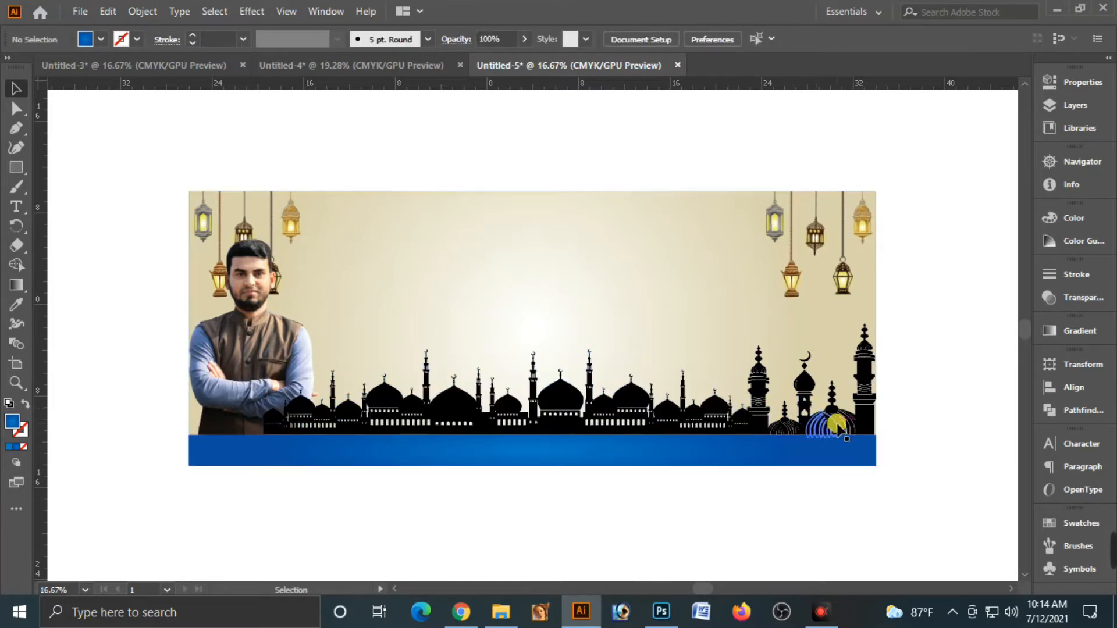
Fill the small mosque silhouette at the banner's right end with teal, C 100, M 30, Y 60, K 0
click(818, 416)
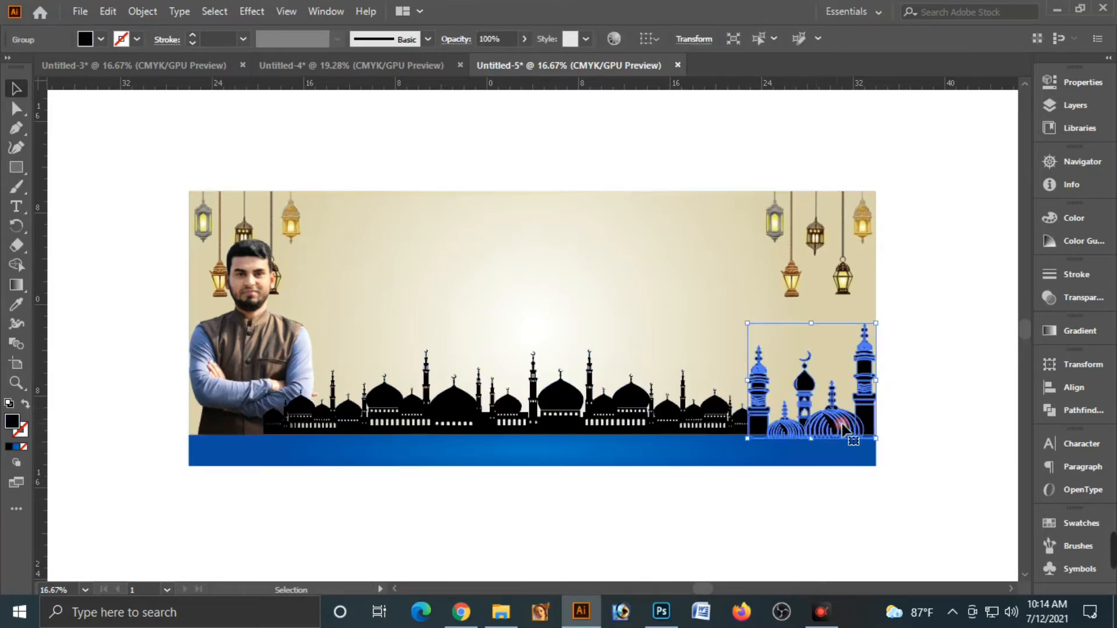
click(1070, 218)
click(875, 321)
drag(975, 245, 995, 284)
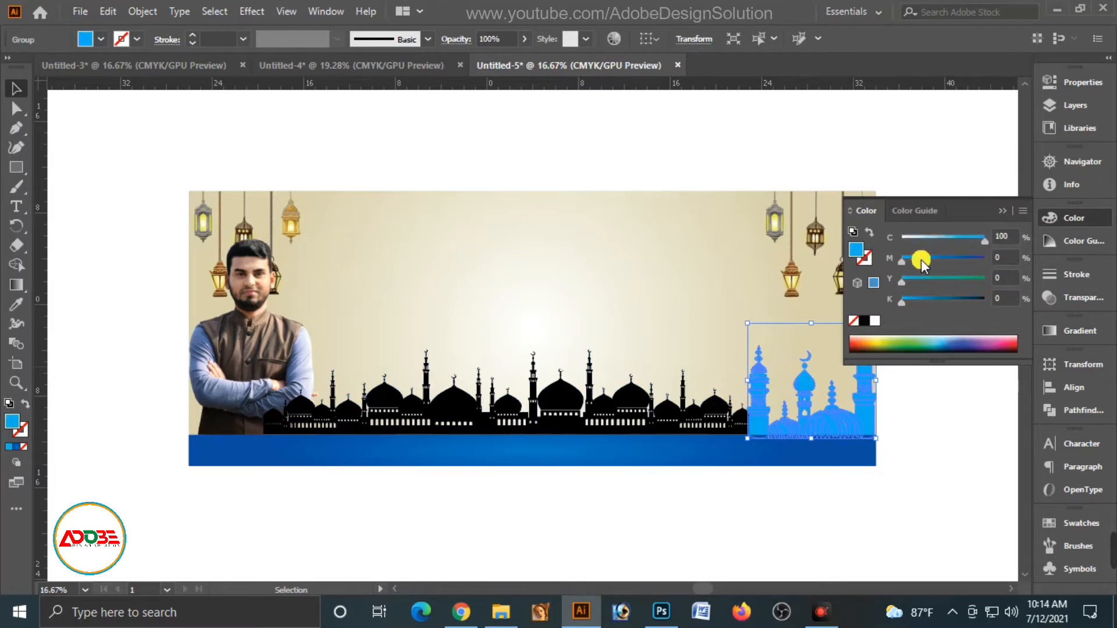
click(1005, 258)
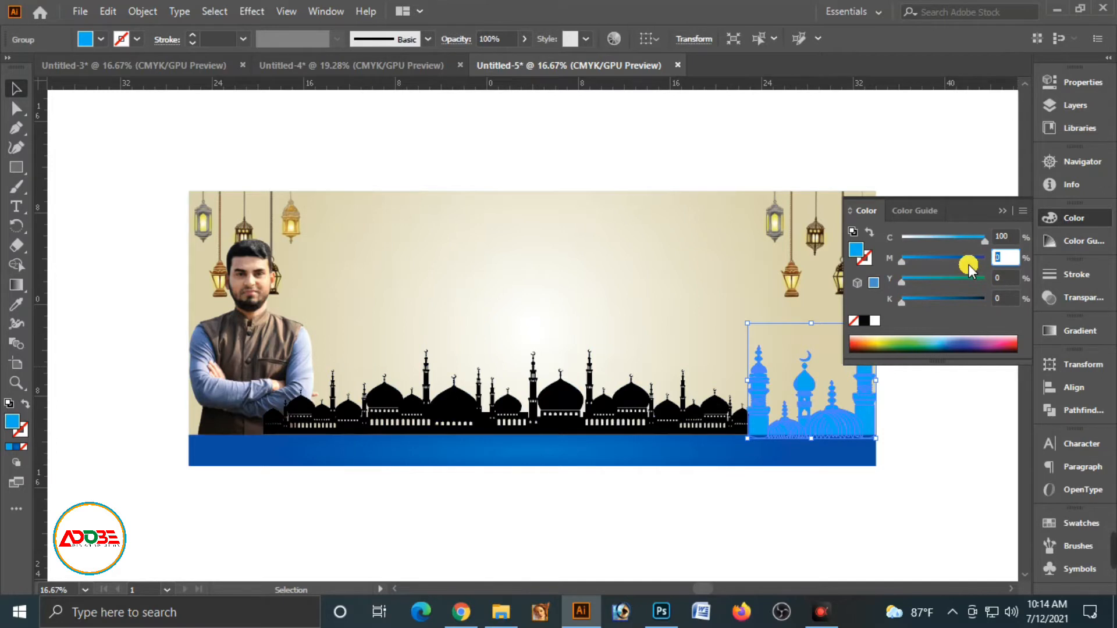
text(30)
key(Tab)
text(60)
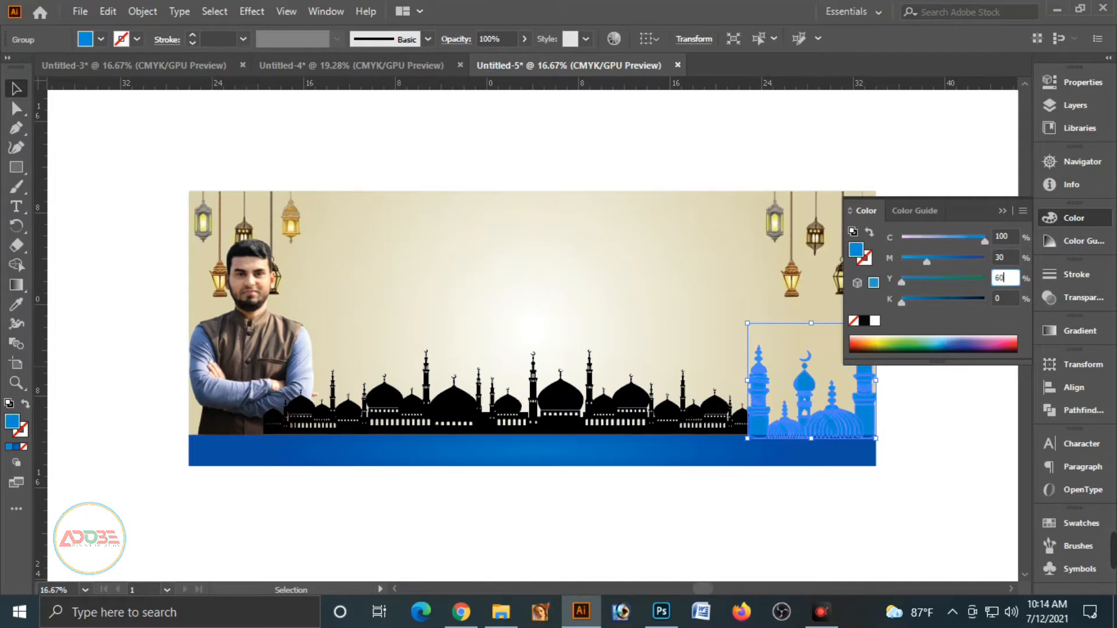
key(Tab)
click(829, 459)
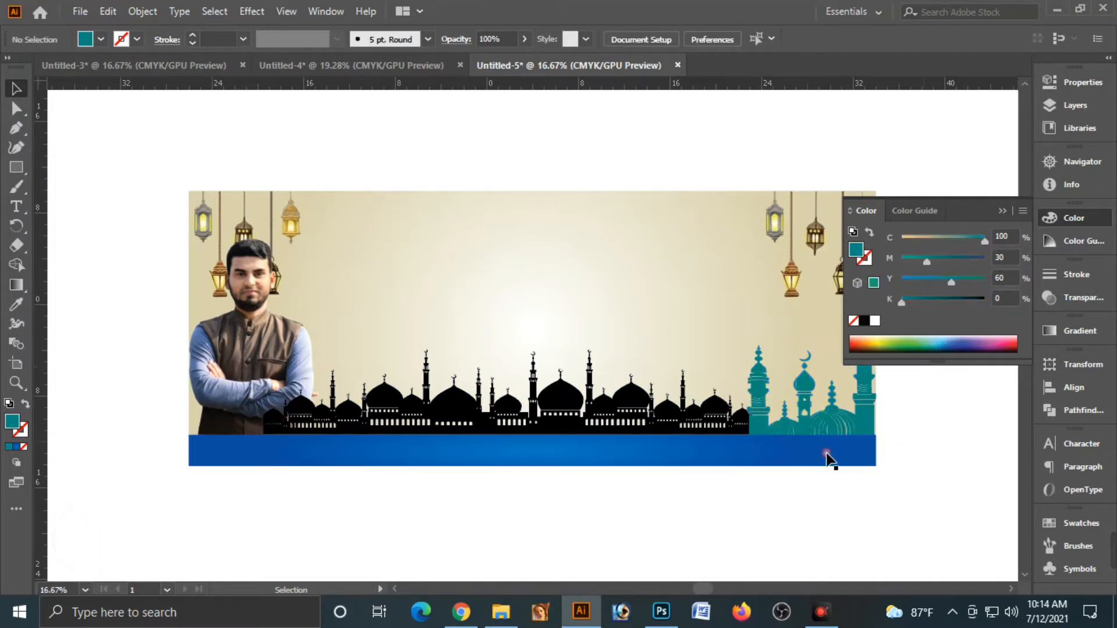
Fill the long mosque skyline with a pale greyish beige, C 10, M 13, Y 20, K 10
click(683, 426)
click(1010, 237)
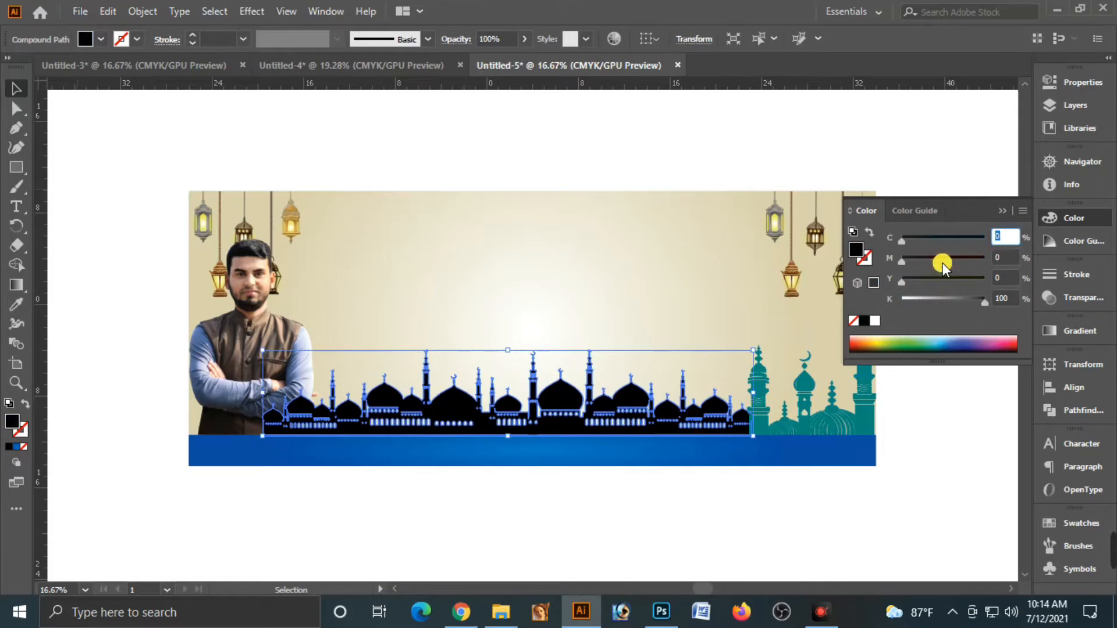
text(10)
key(Tab)
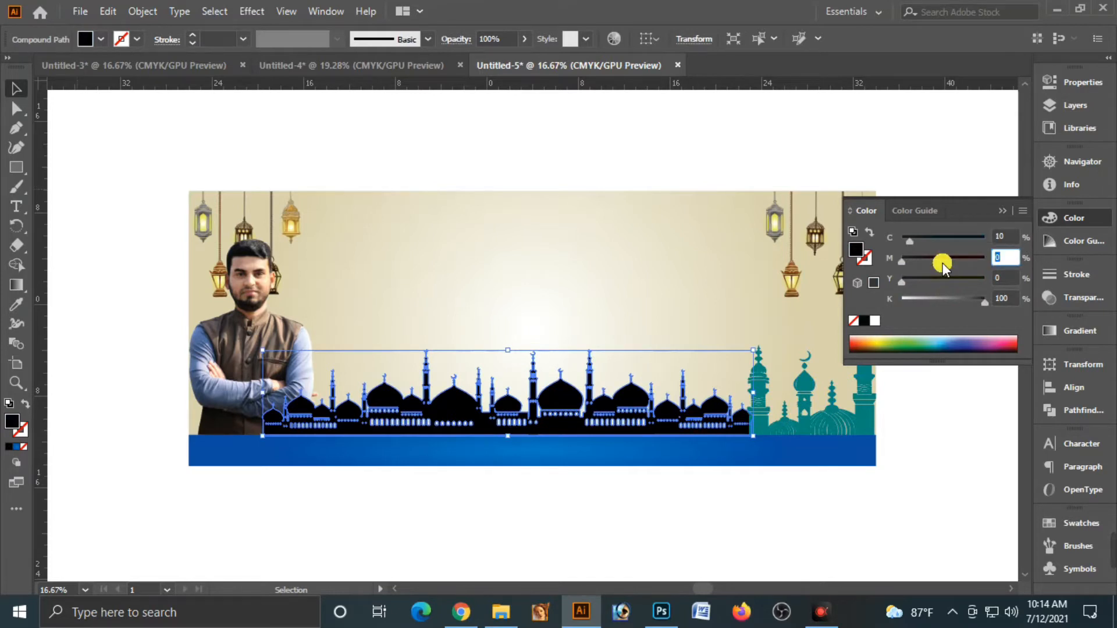
text(13)
key(Tab)
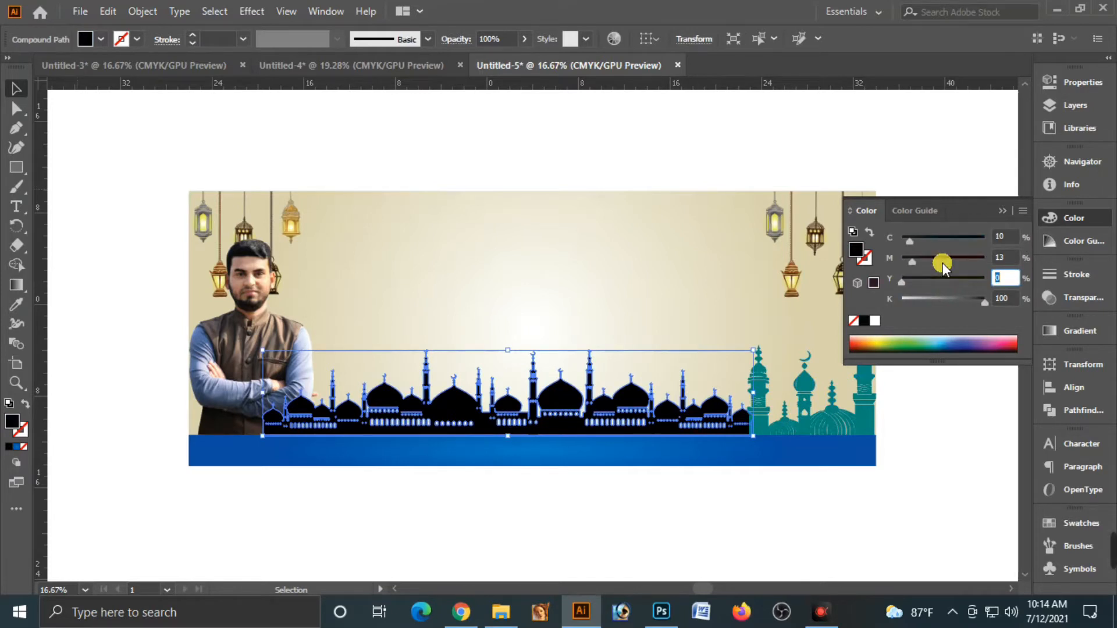
text(20)
key(Tab)
text(10)
key(Tab)
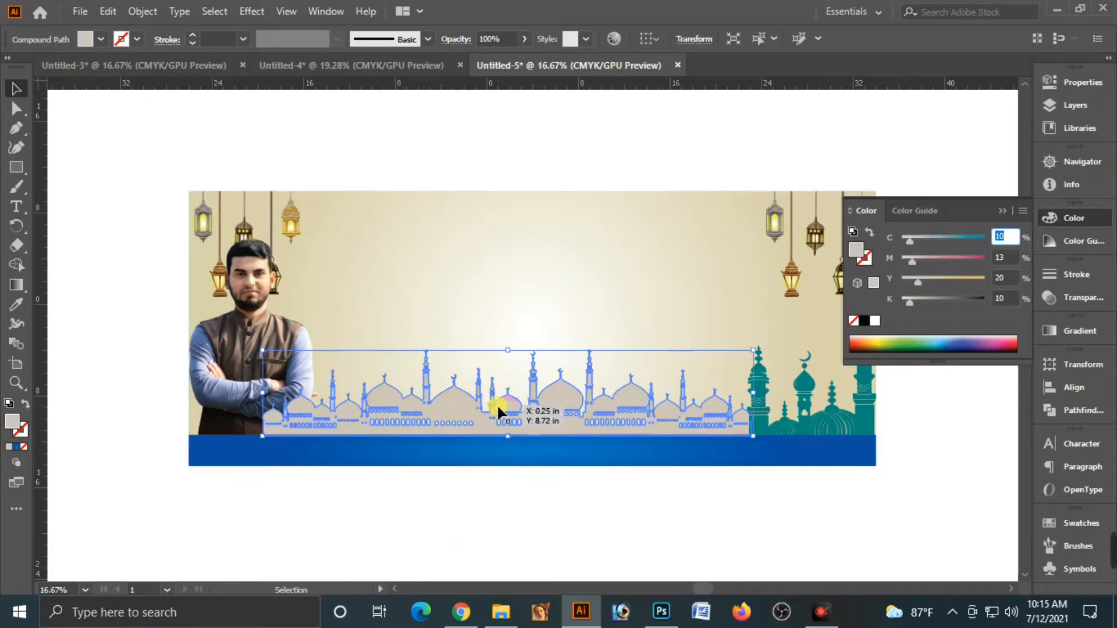
click(584, 504)
Bring the portrait photo in front of the mosque skyline
click(251, 384)
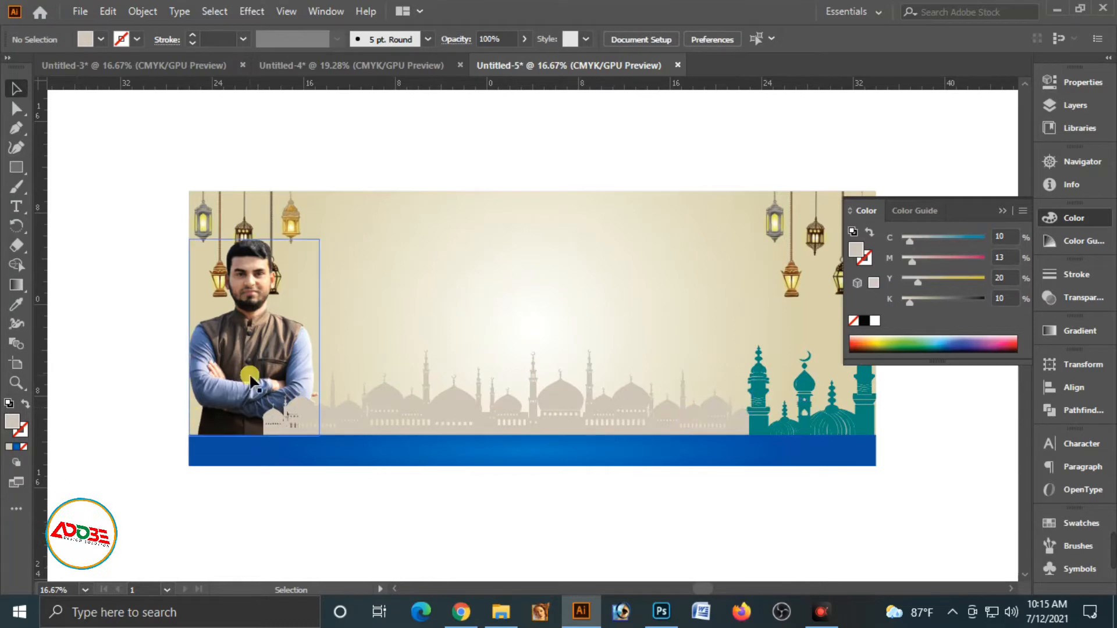
click(568, 560)
click(1002, 212)
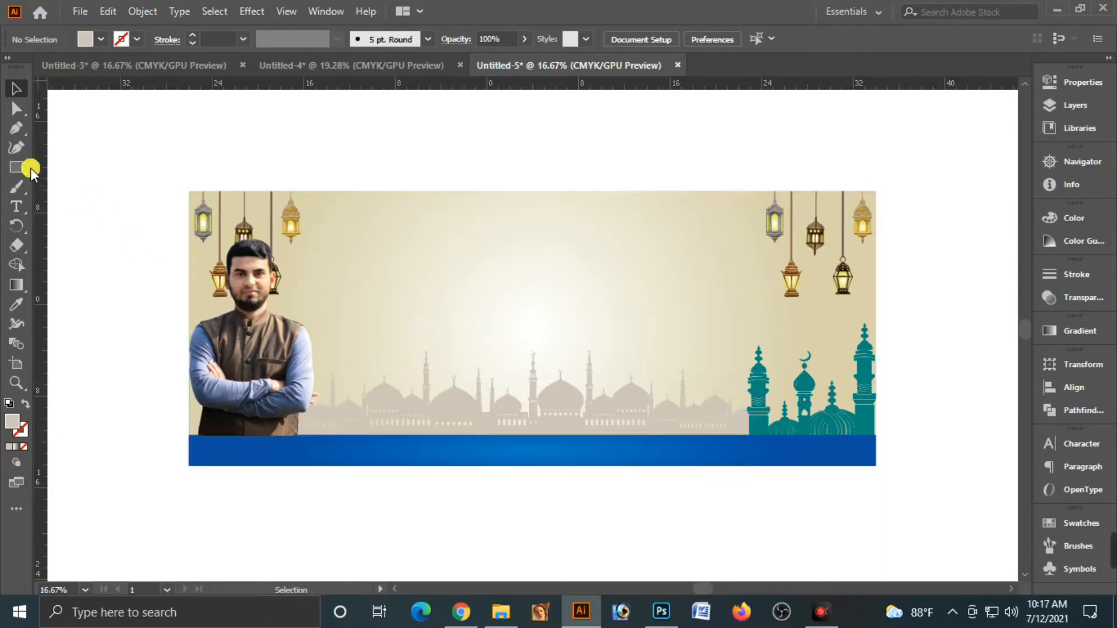
Draw a closed four-point shape about 4 in tall, tapering downward, over the skyline beside the portrait with the Pen tool
click(16, 126)
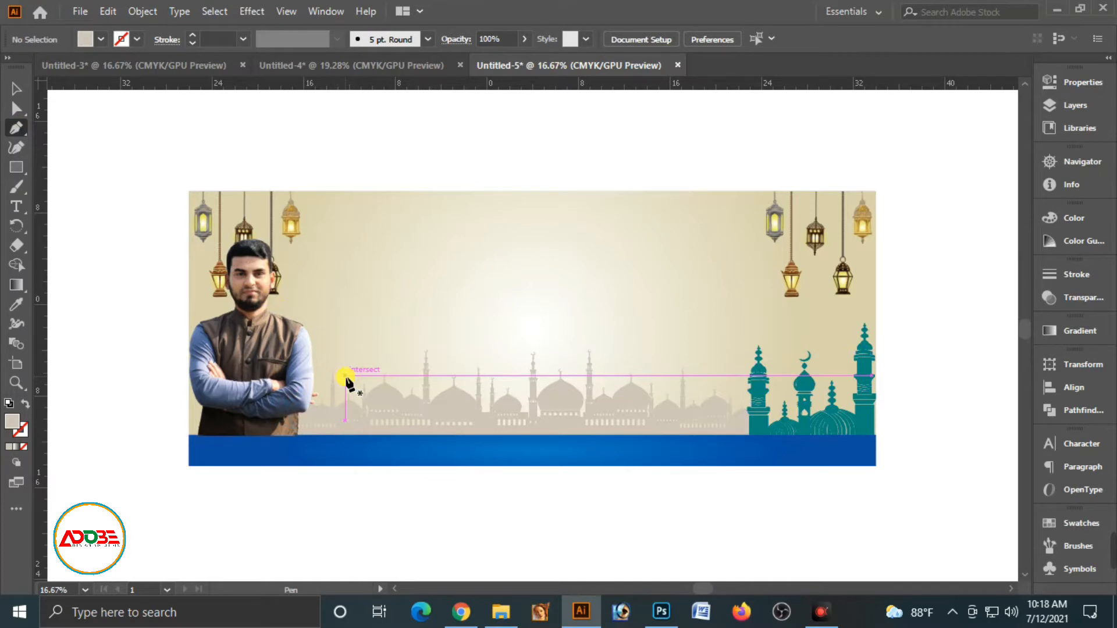
drag(347, 379, 374, 419)
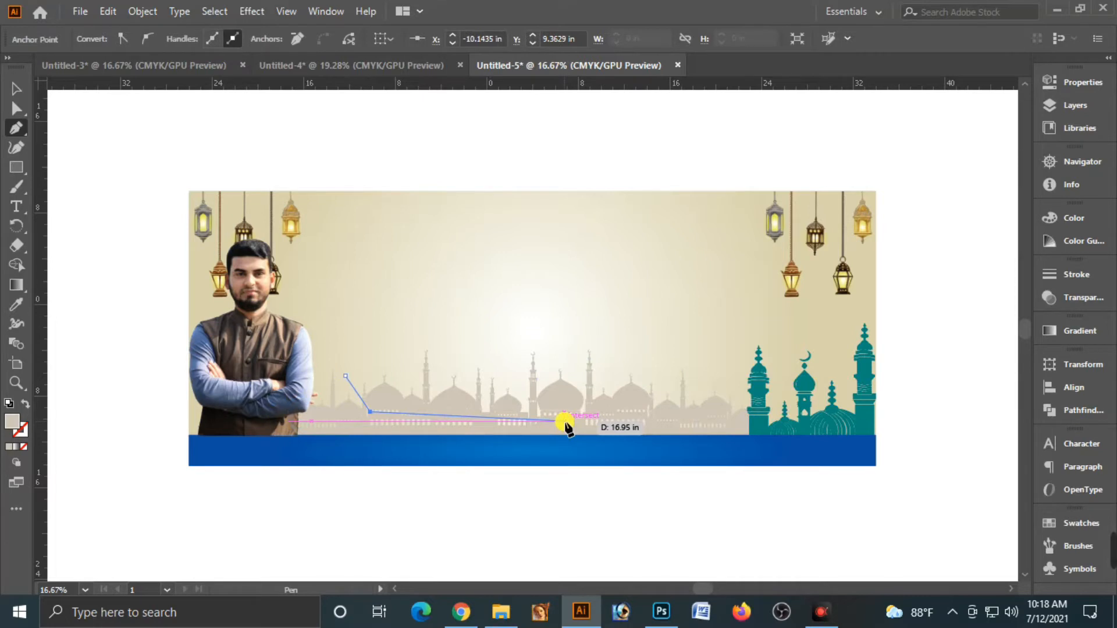
click(564, 421)
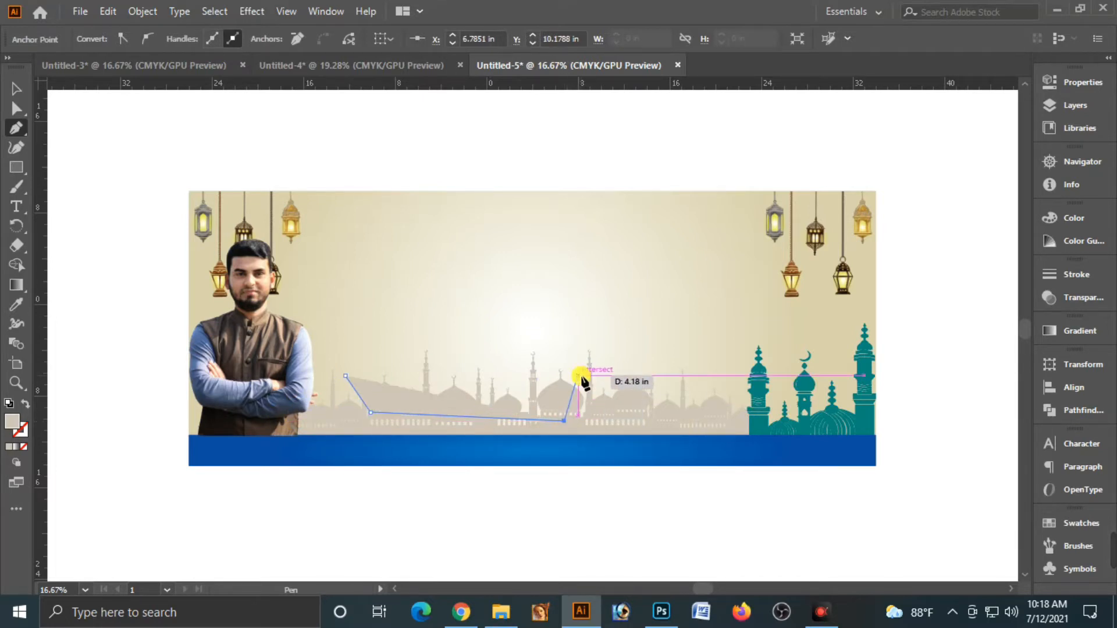
click(586, 373)
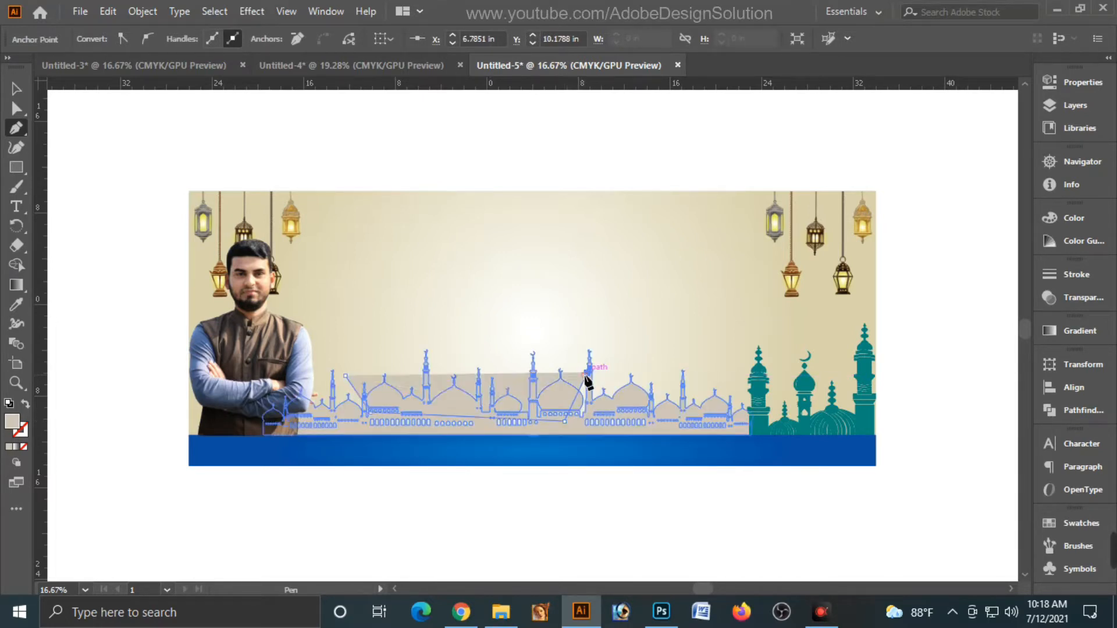
click(345, 379)
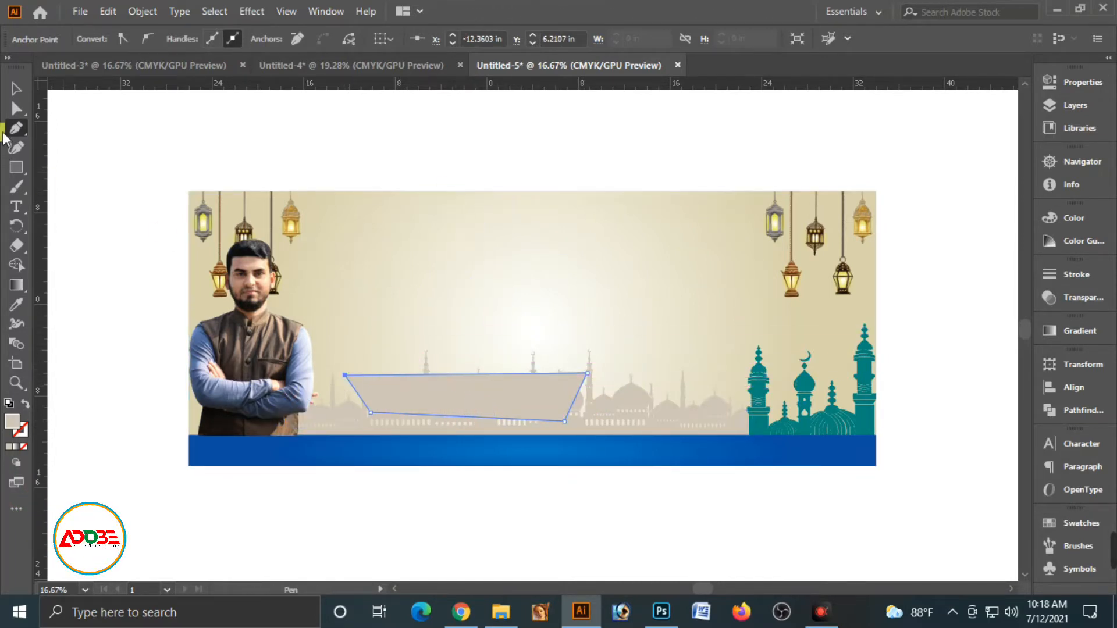
Draw a closed four-point shape about 22 in wide, tapering upward, directly above the first shape with the Pen tool
click(16, 89)
click(178, 246)
click(522, 391)
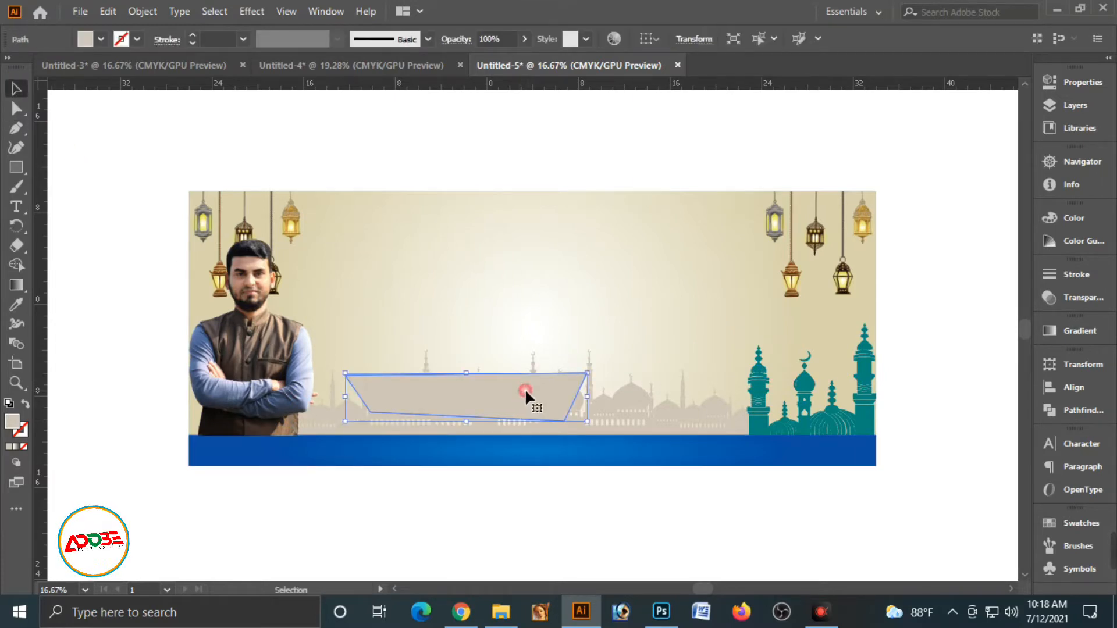
click(17, 126)
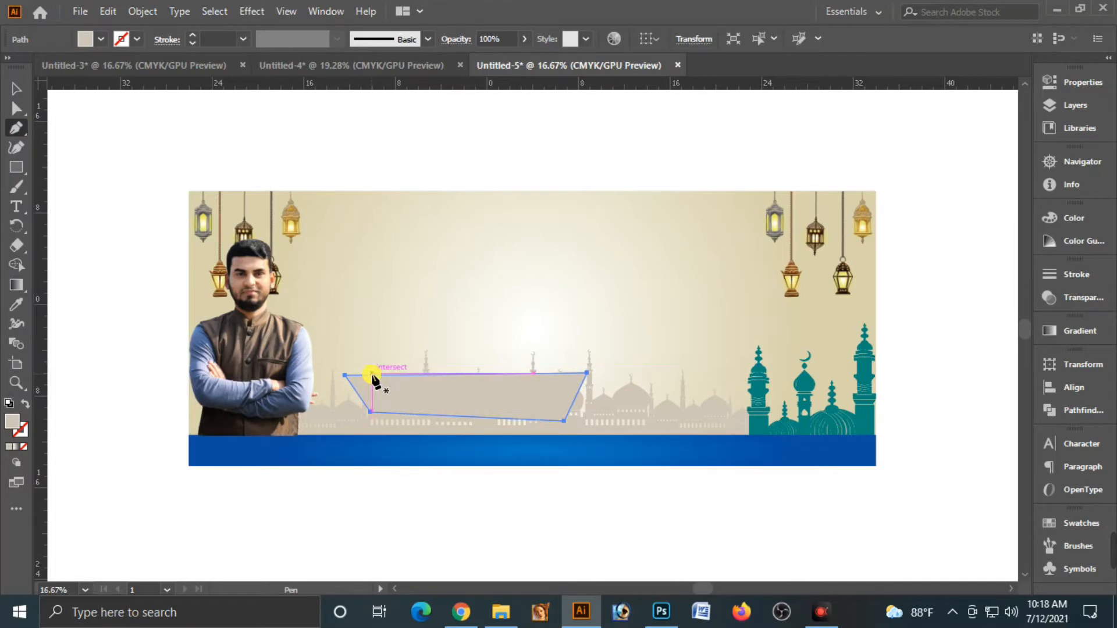
click(366, 373)
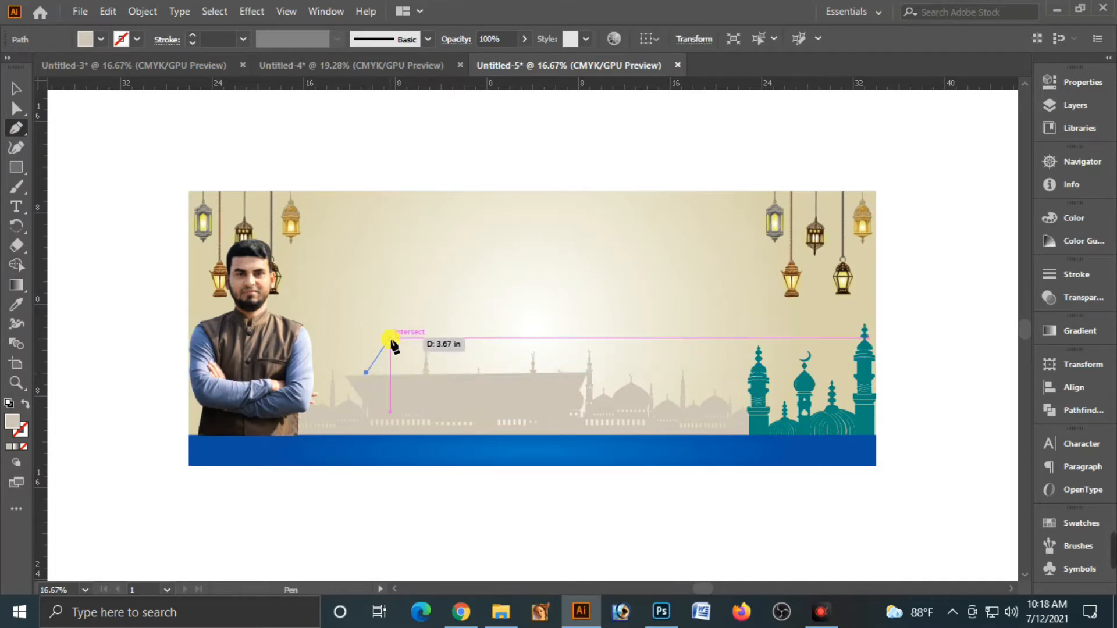
click(397, 332)
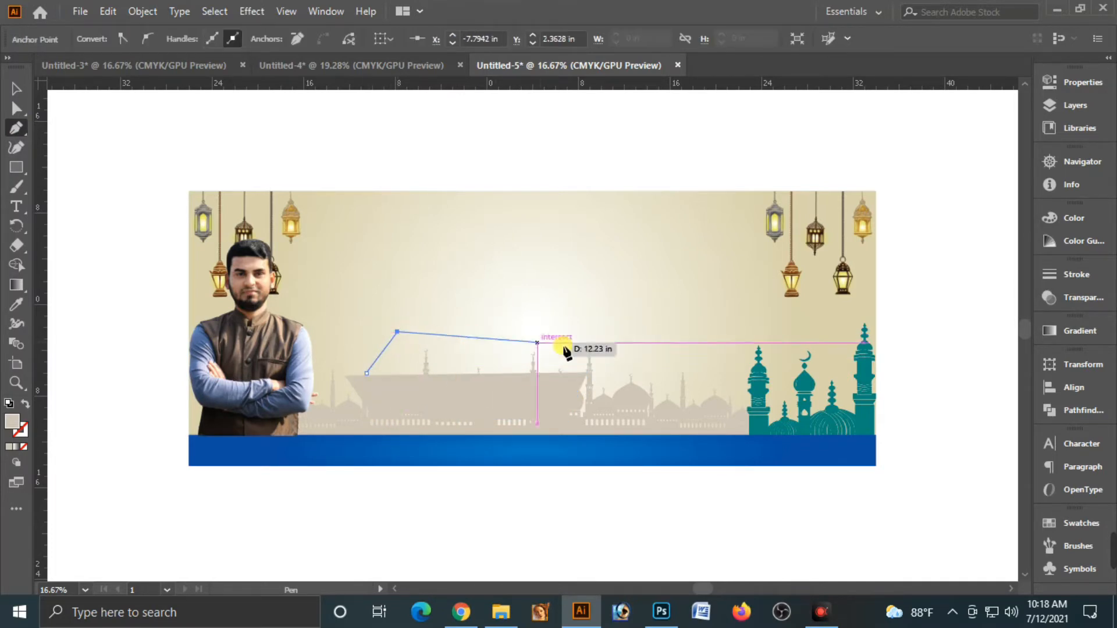
click(593, 340)
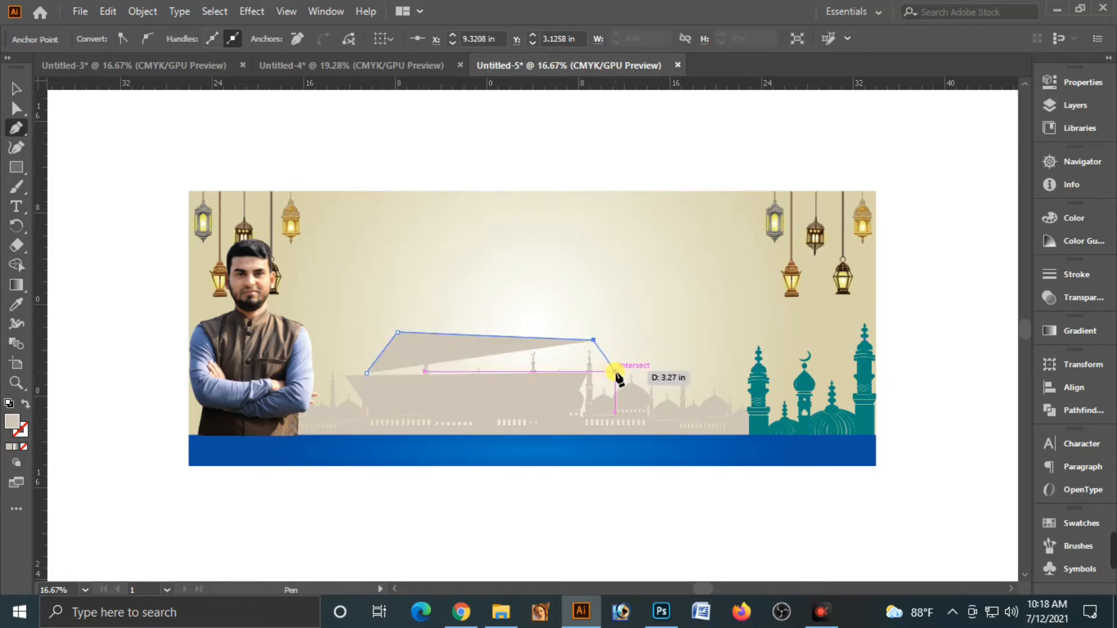
click(617, 371)
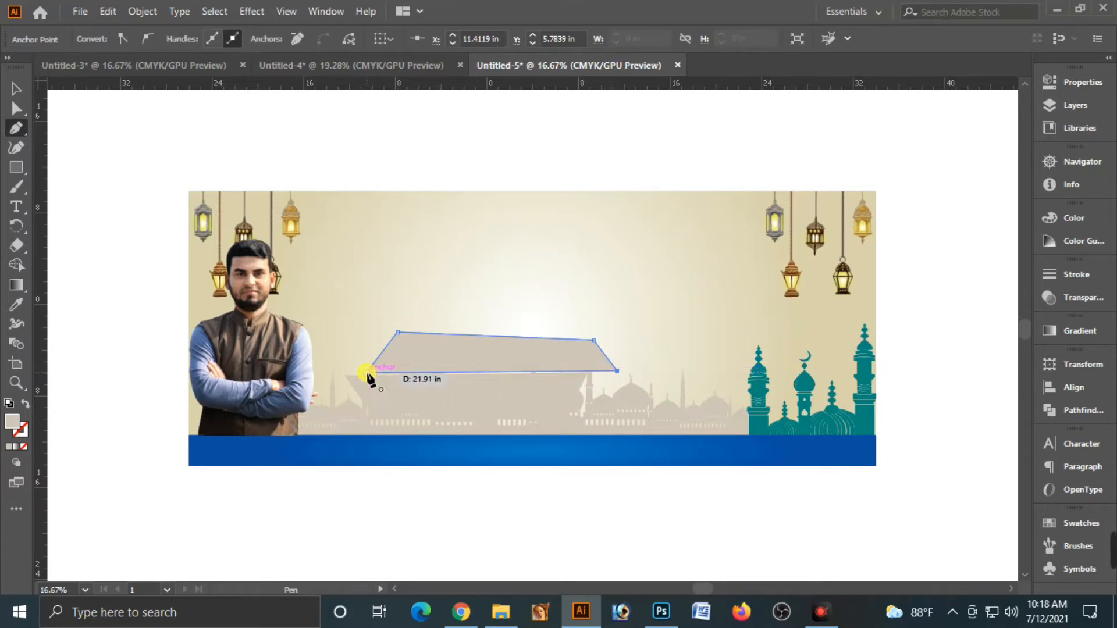
click(367, 373)
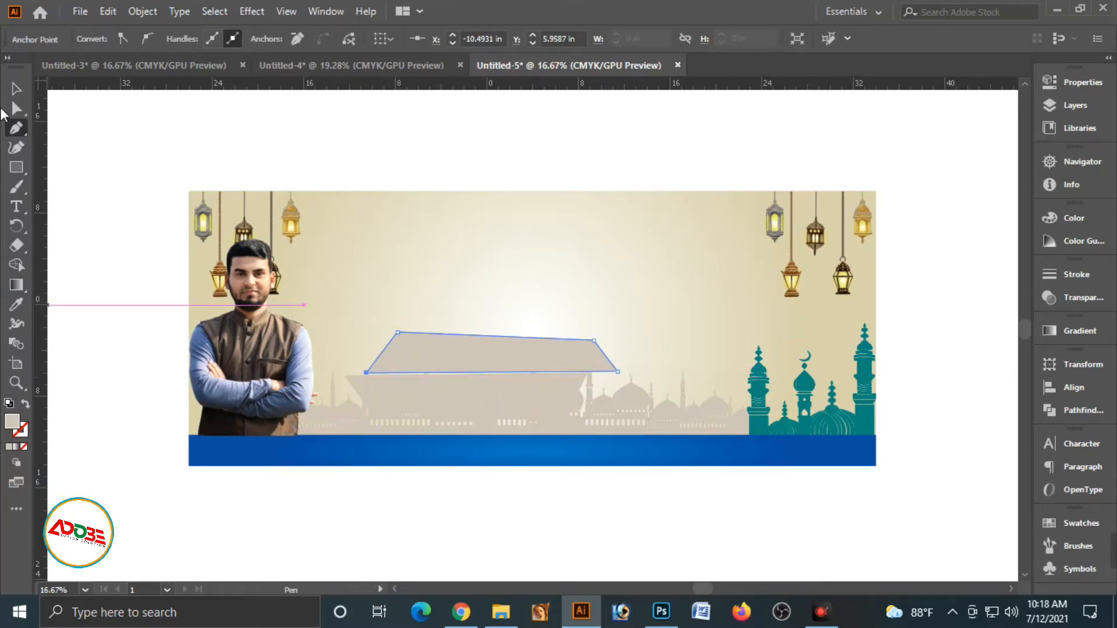
Nudge the upper shape down until its lower edge meets the shape below it
click(13, 91)
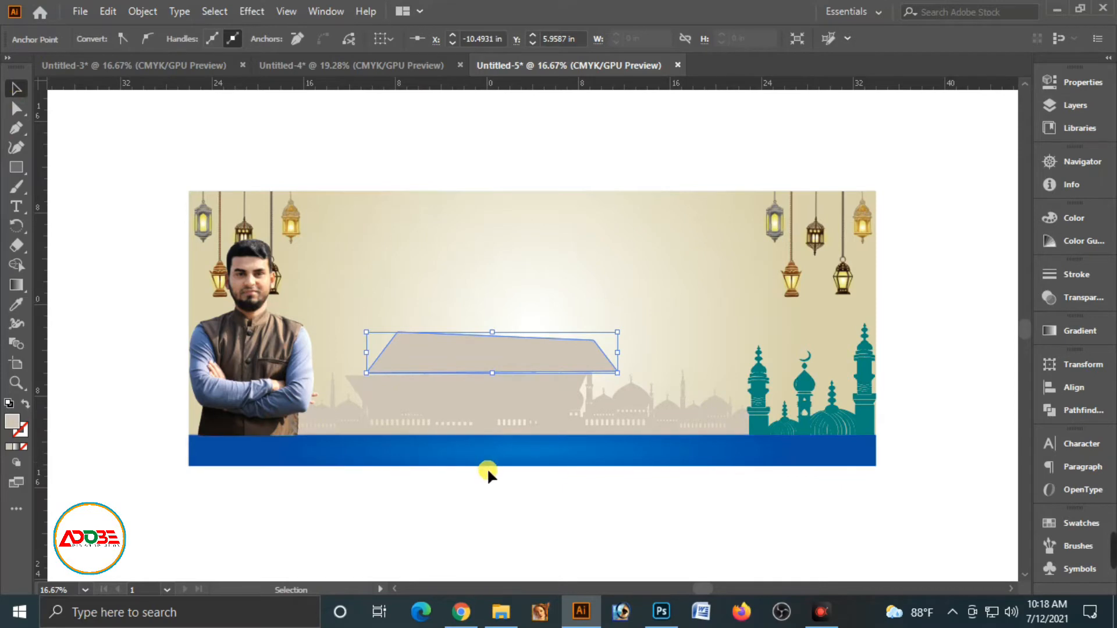
key(Down)
click(584, 169)
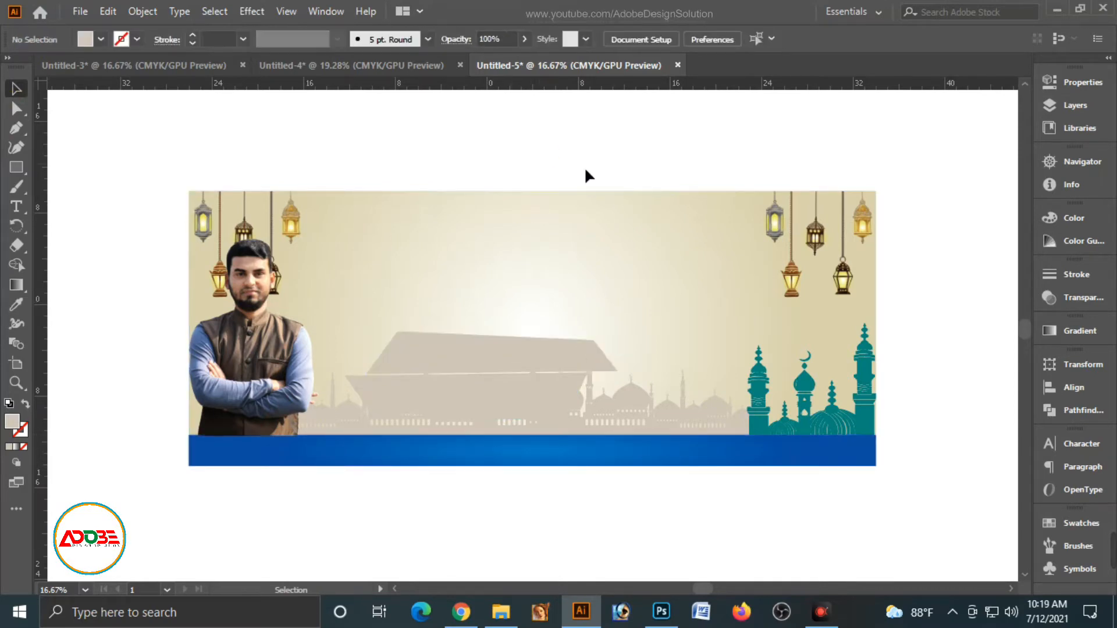
click(525, 351)
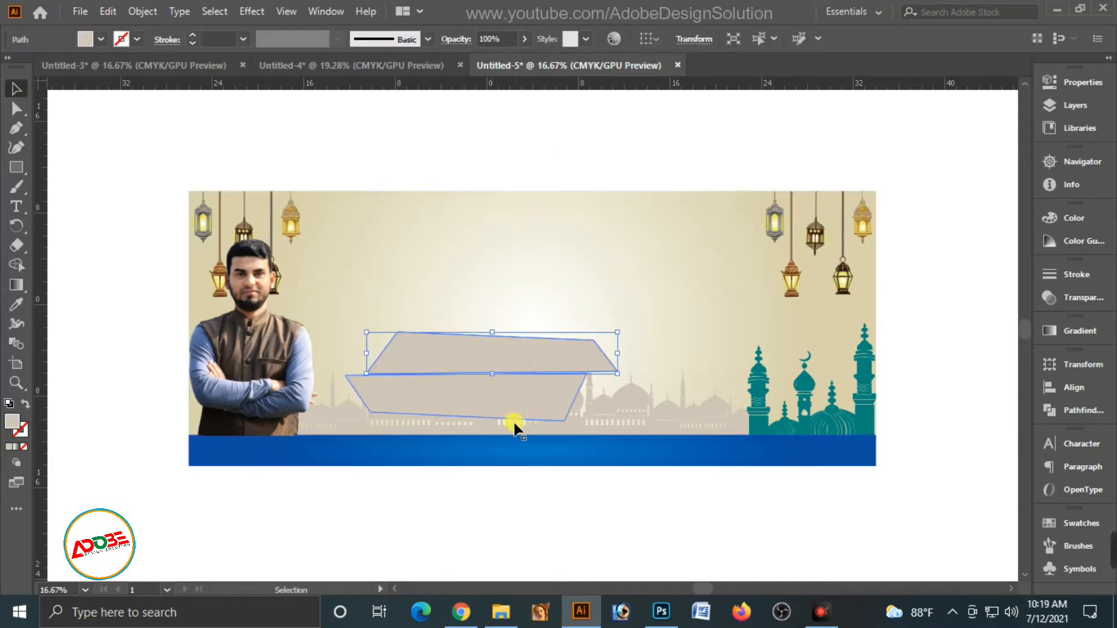
click(551, 162)
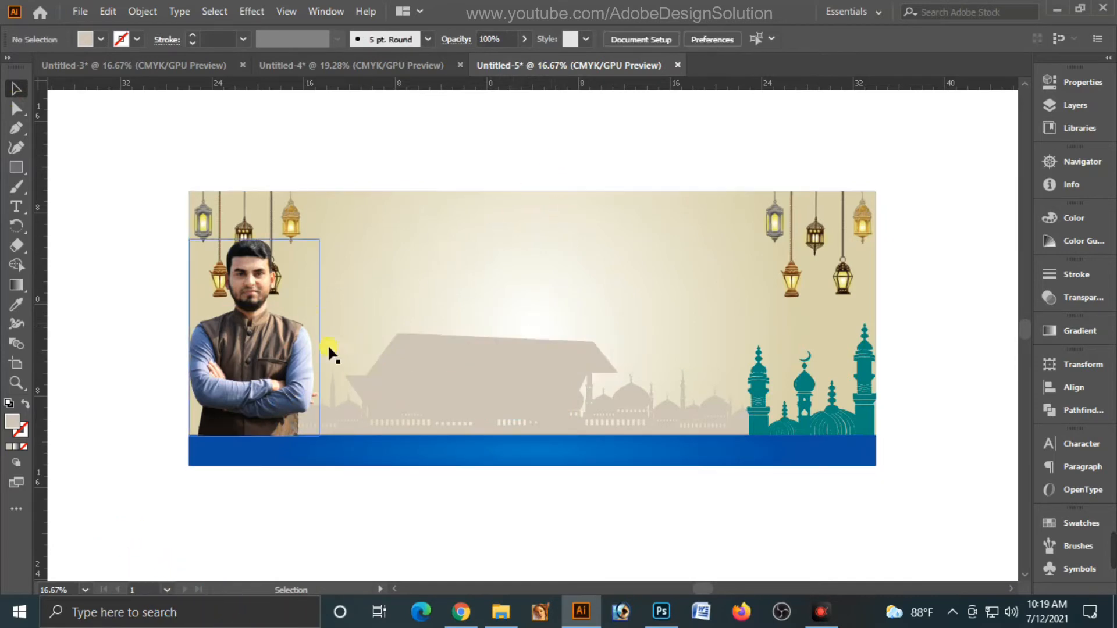
Fill both four-point shapes with white, C 0, M 0, Y 0, K 0
click(465, 398)
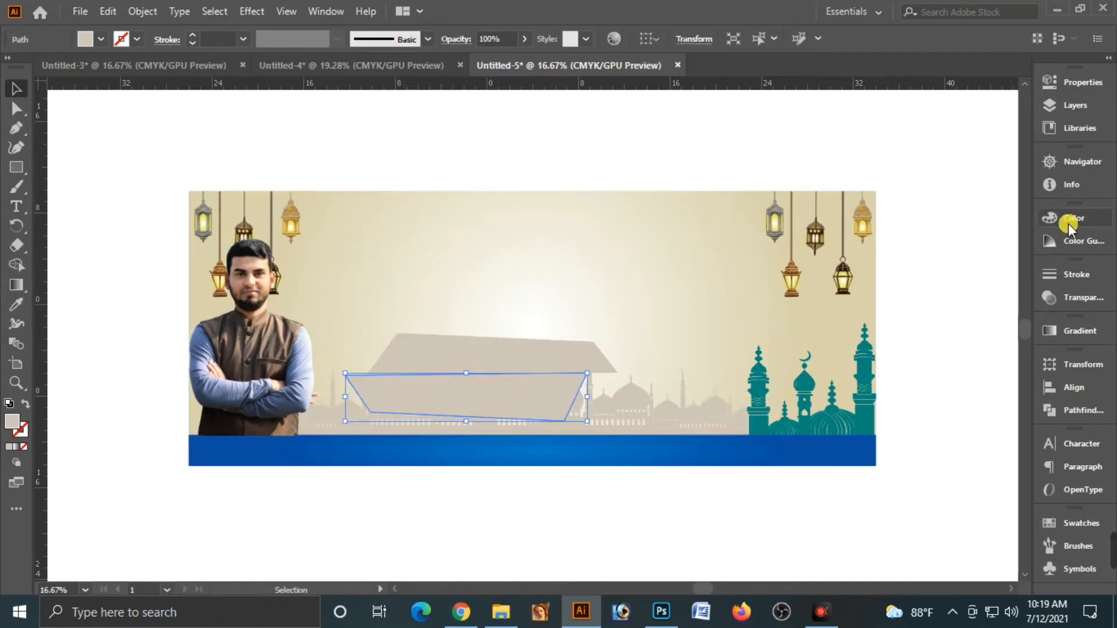
click(569, 174)
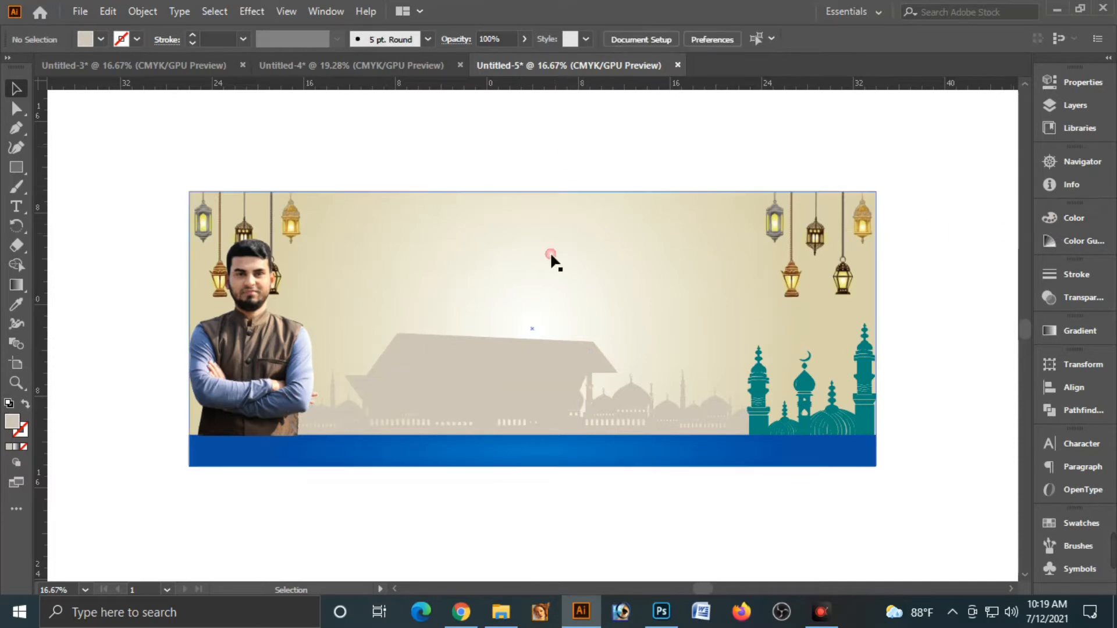
click(511, 349)
shift+click(503, 399)
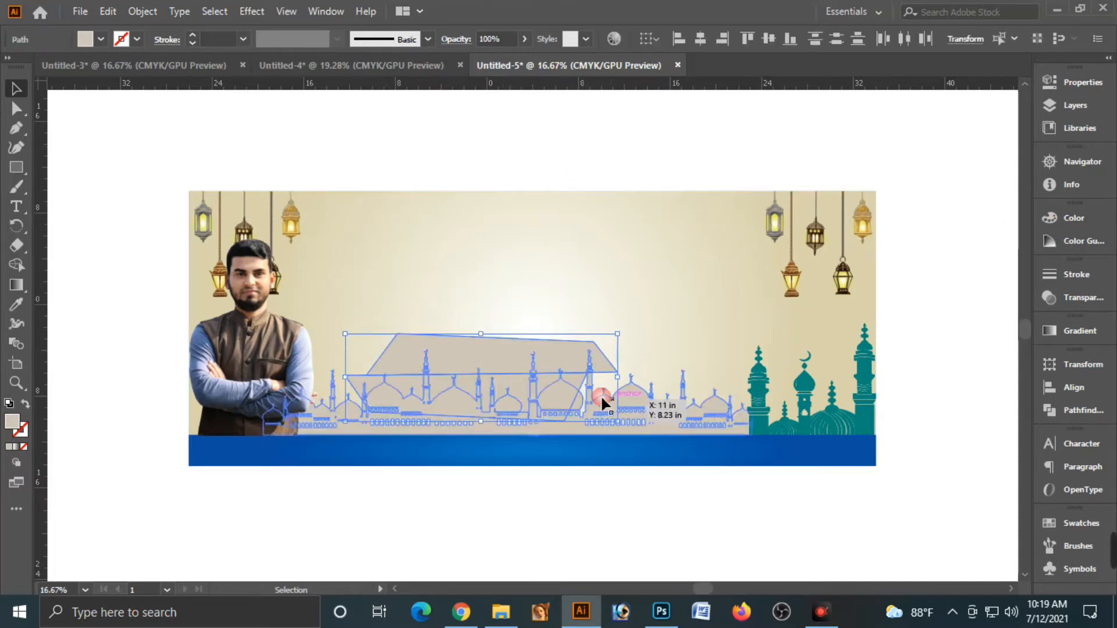
click(1062, 221)
click(874, 320)
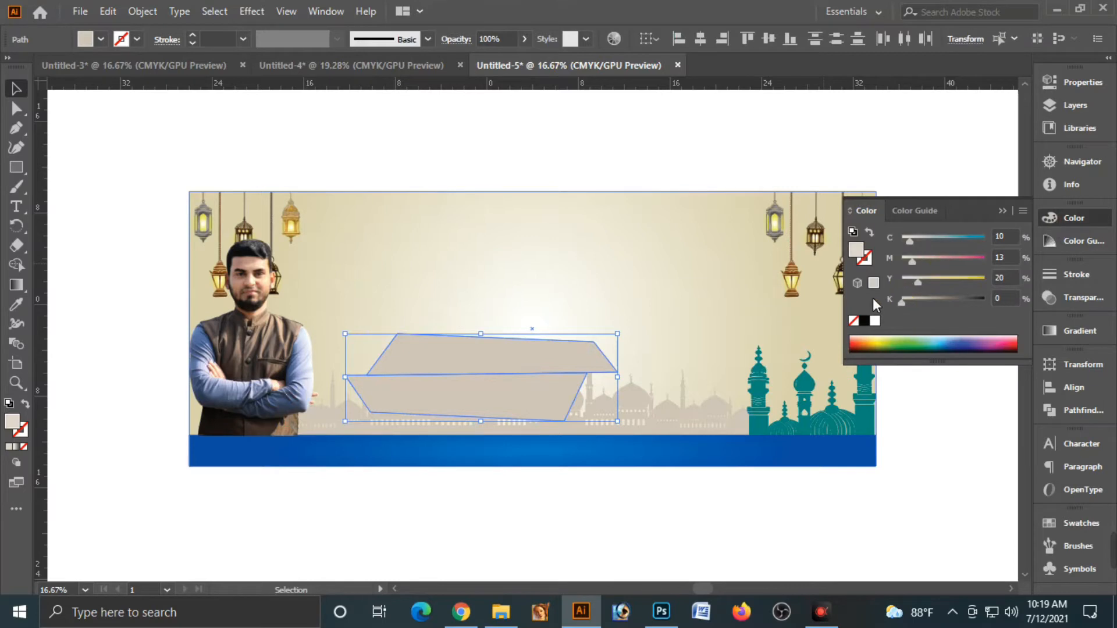
click(908, 243)
drag(906, 246, 898, 244)
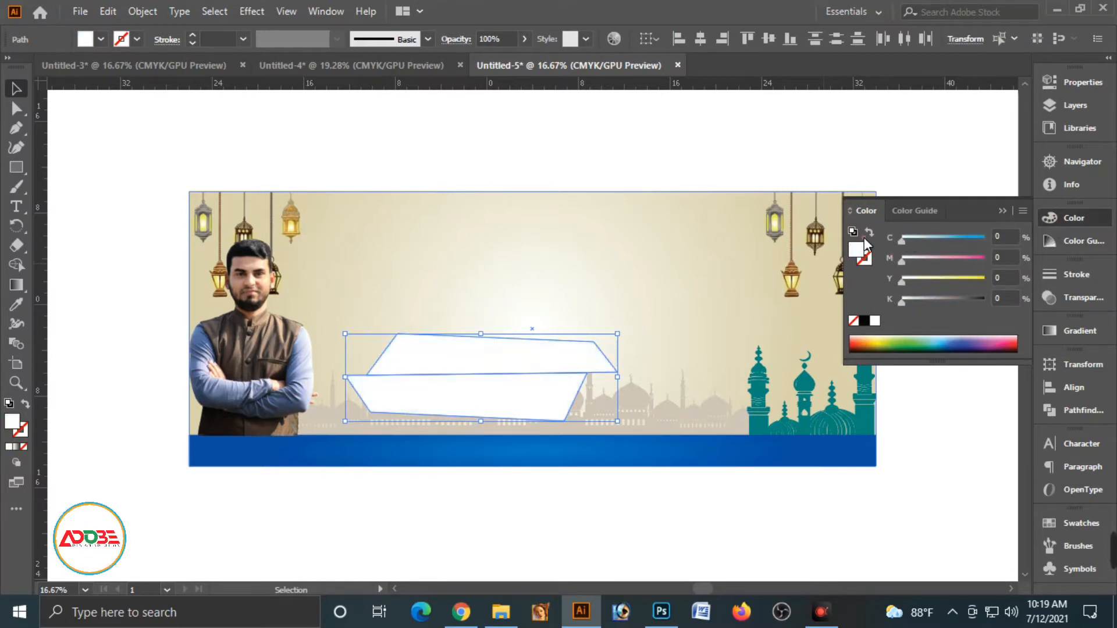
click(476, 124)
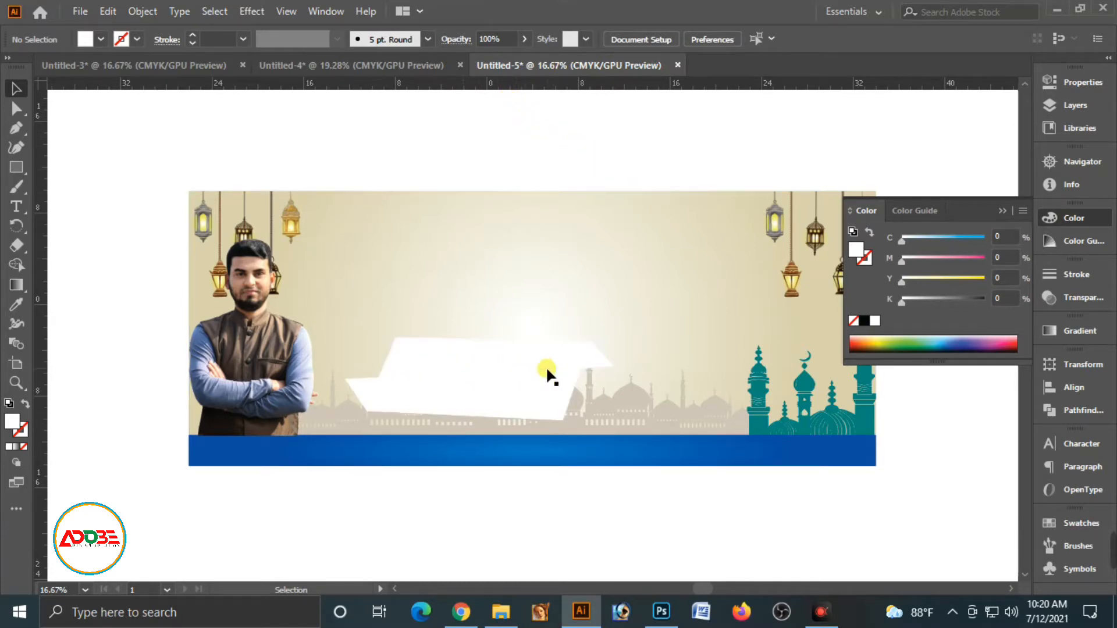
Fill the lower four-point shape with red, C 0, M 100, Y 100, K 0
click(531, 381)
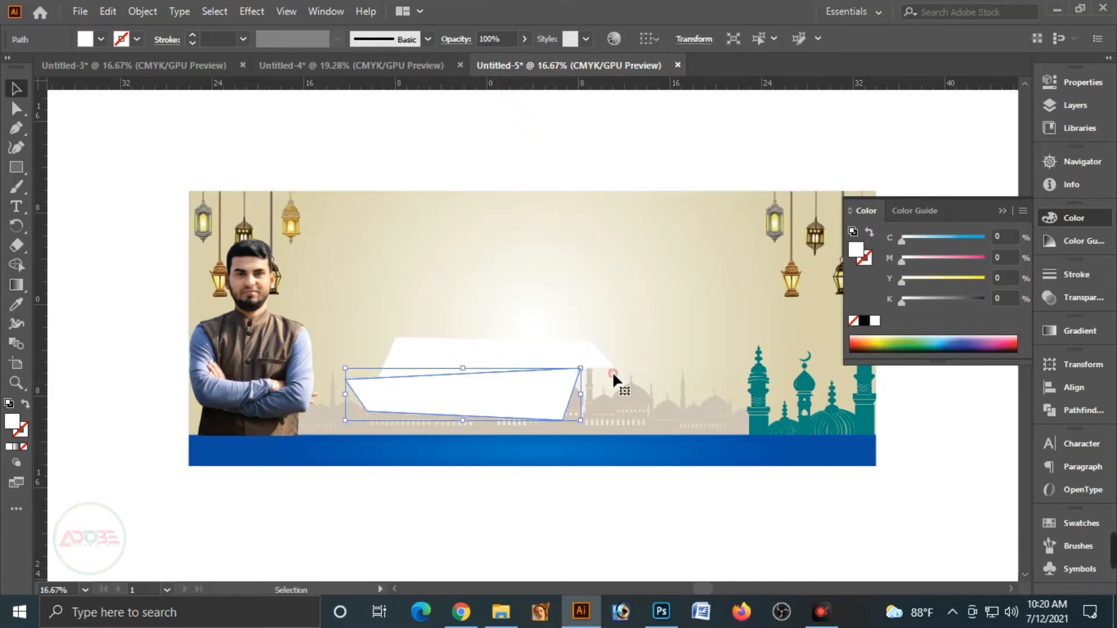
click(995, 258)
click(983, 279)
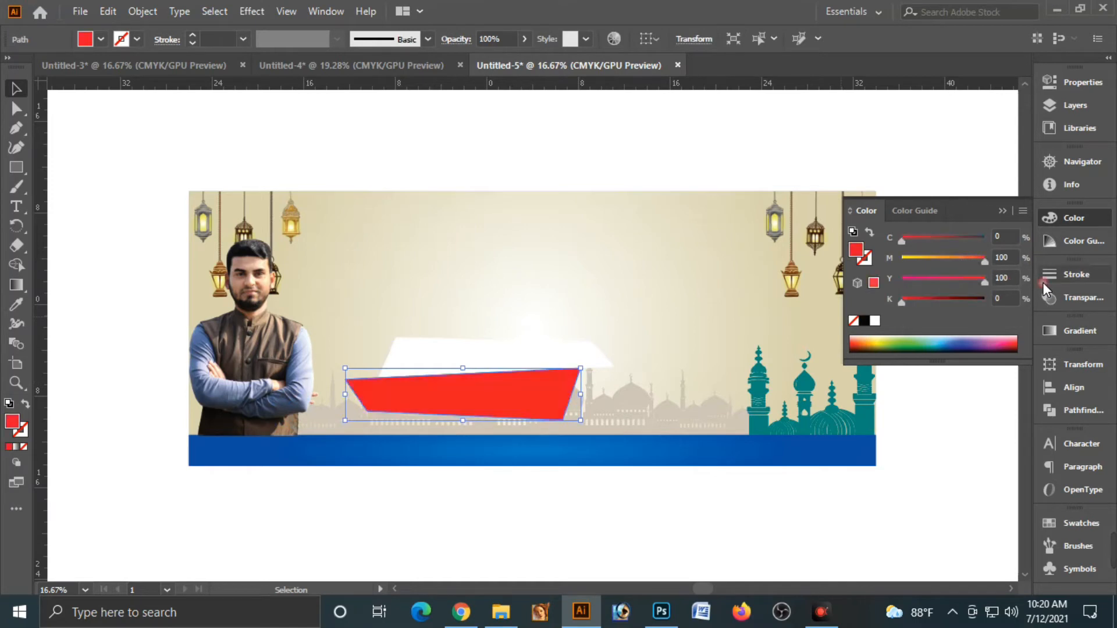
Fill the upper four-point shape with blue, C 100, M 70, Y 0, K 0
click(473, 339)
drag(927, 240, 1014, 257)
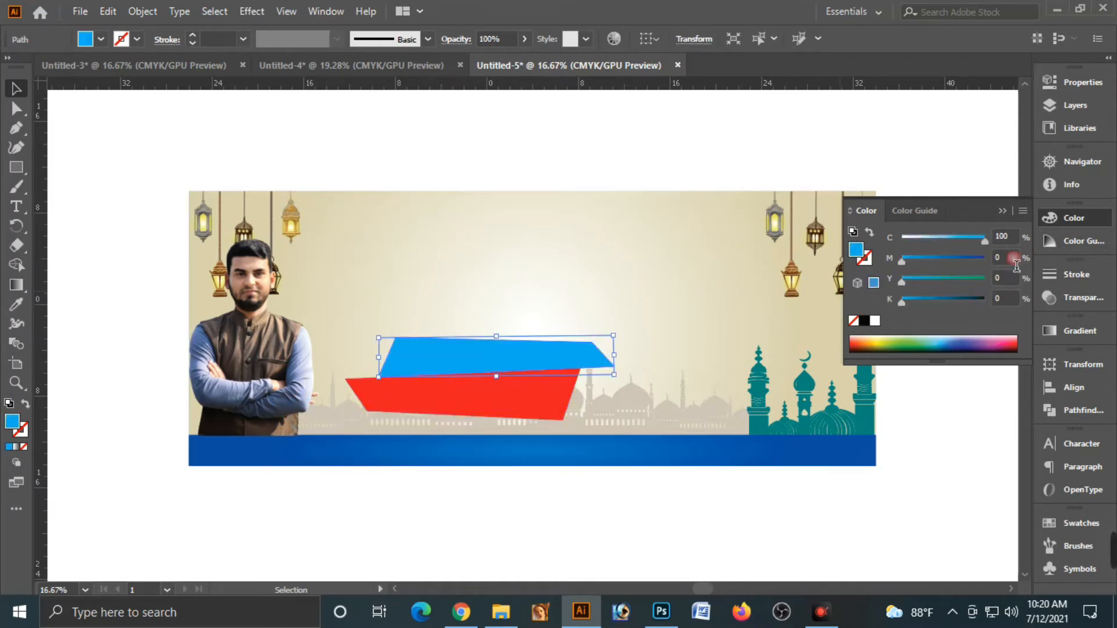
click(960, 259)
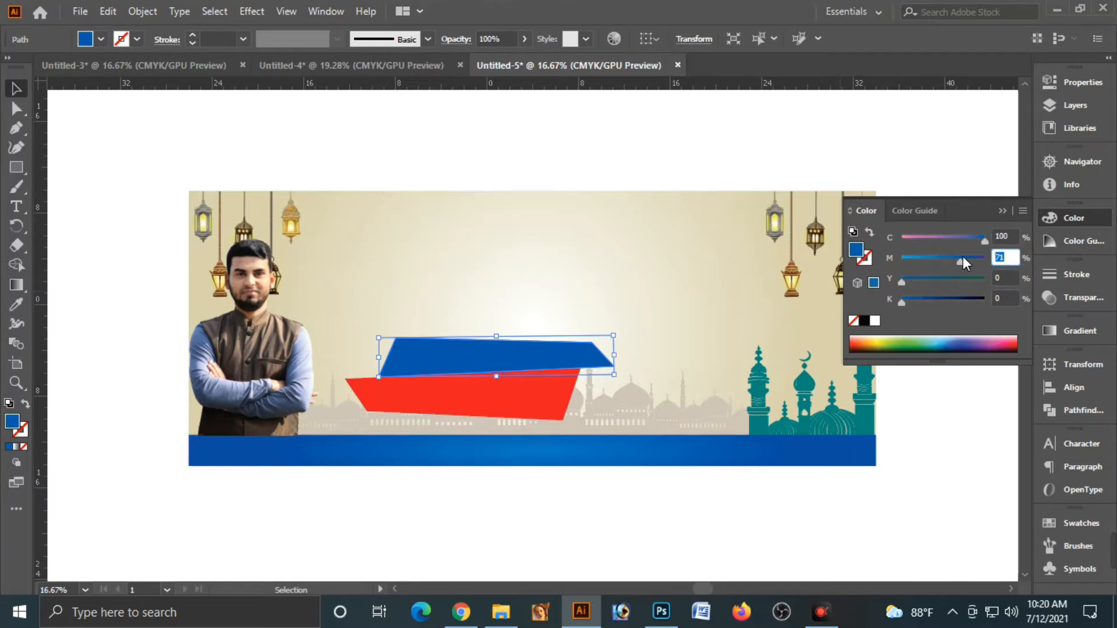
text(70)
key(Tab)
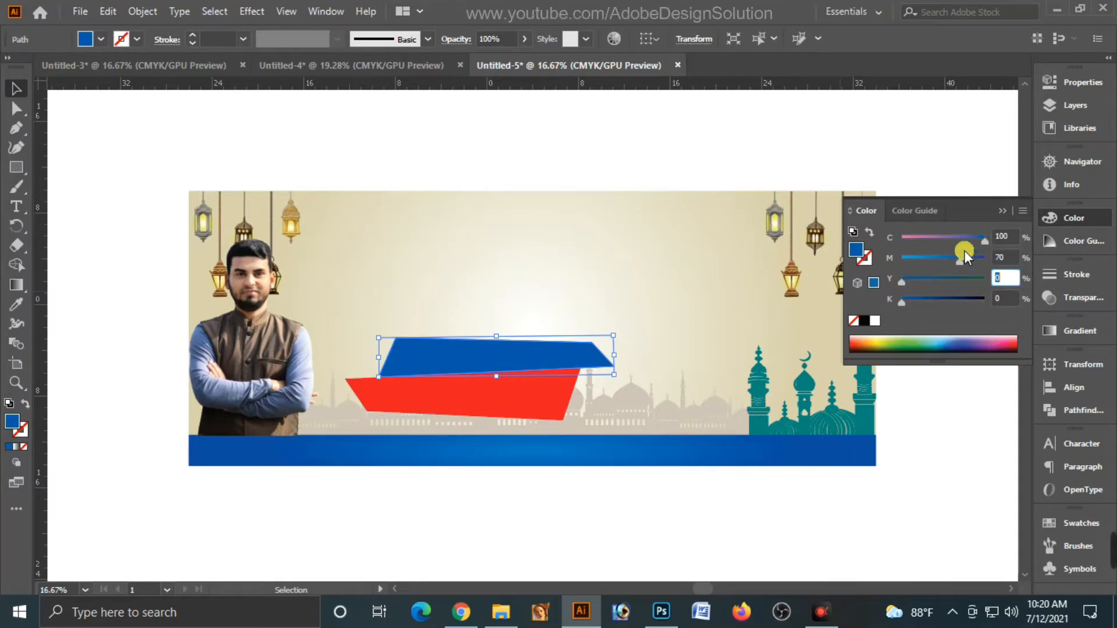
click(905, 194)
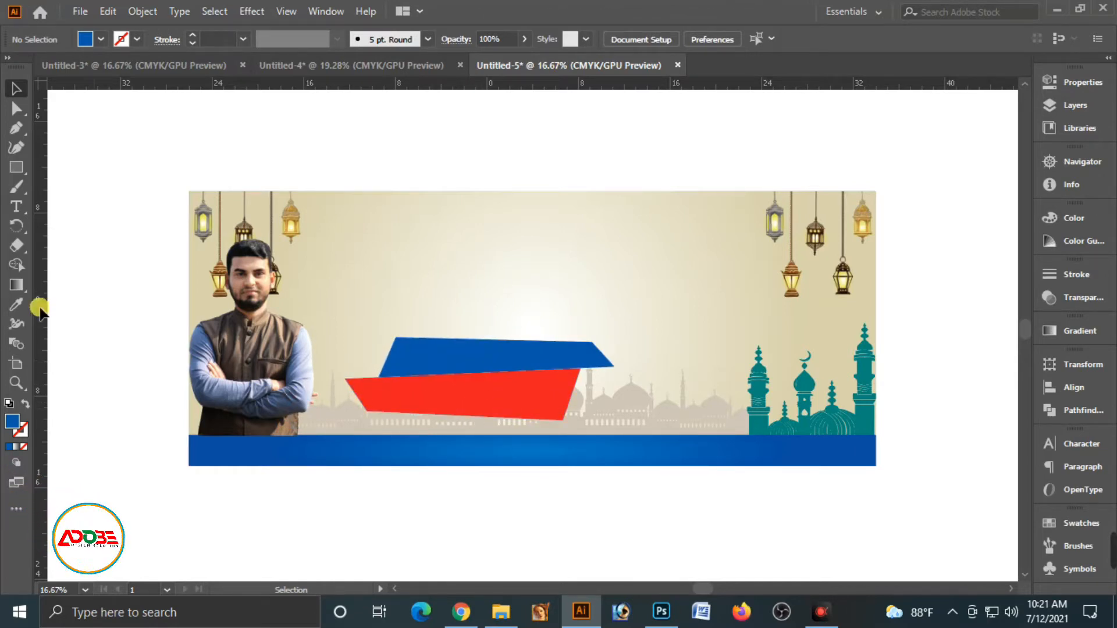
Add the placeholder text "dsfsdfsdf" in the upper middle of the banner and scale it to about 101.53 pt
click(17, 207)
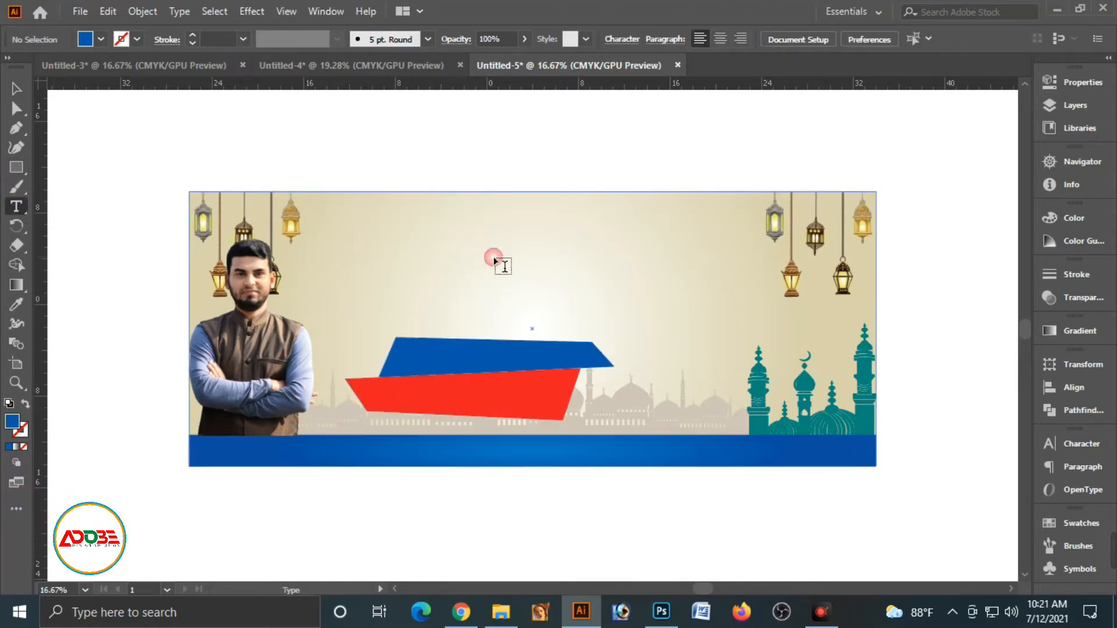
click(451, 238)
click(16, 88)
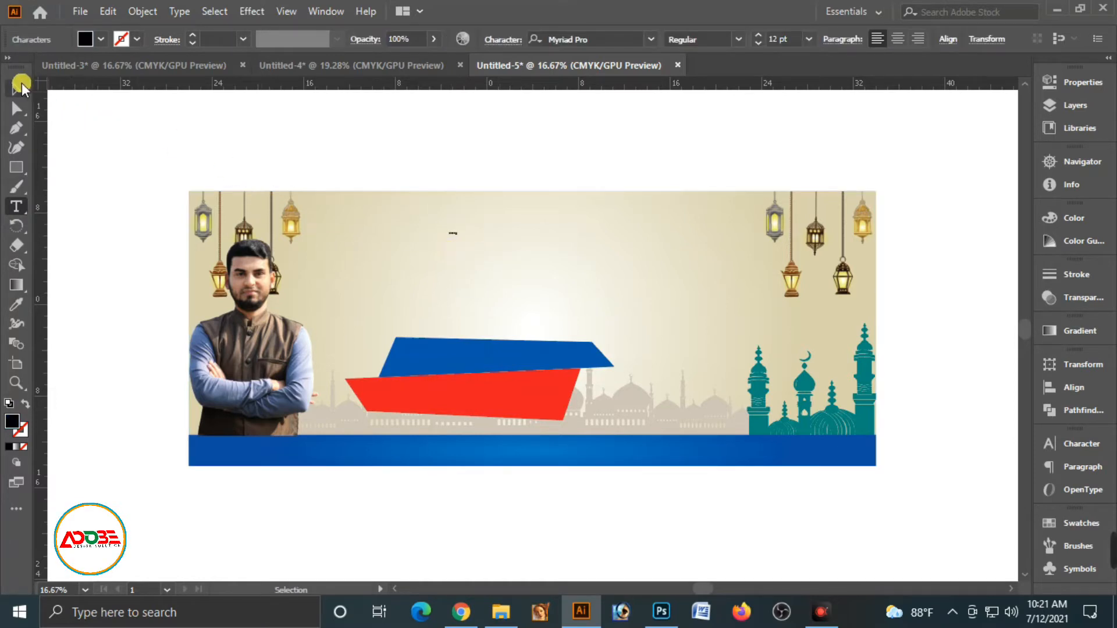
mouse_move(468, 250)
mouse_down()
mouse_move(578, 295)
mouse_move(486, 242)
mouse_up()
double_click(458, 236)
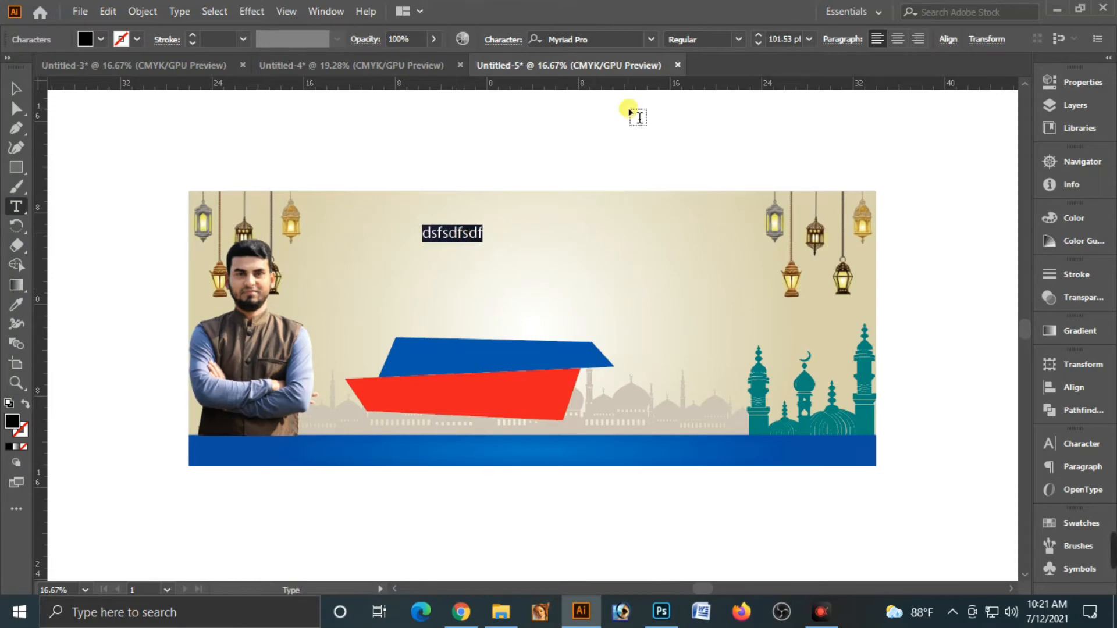
Set the text's font to SutonnyMJ and replace the placeholder with "পবিত্র ঈদুল আযহা উপলক্ষে"
click(583, 39)
text(Su)
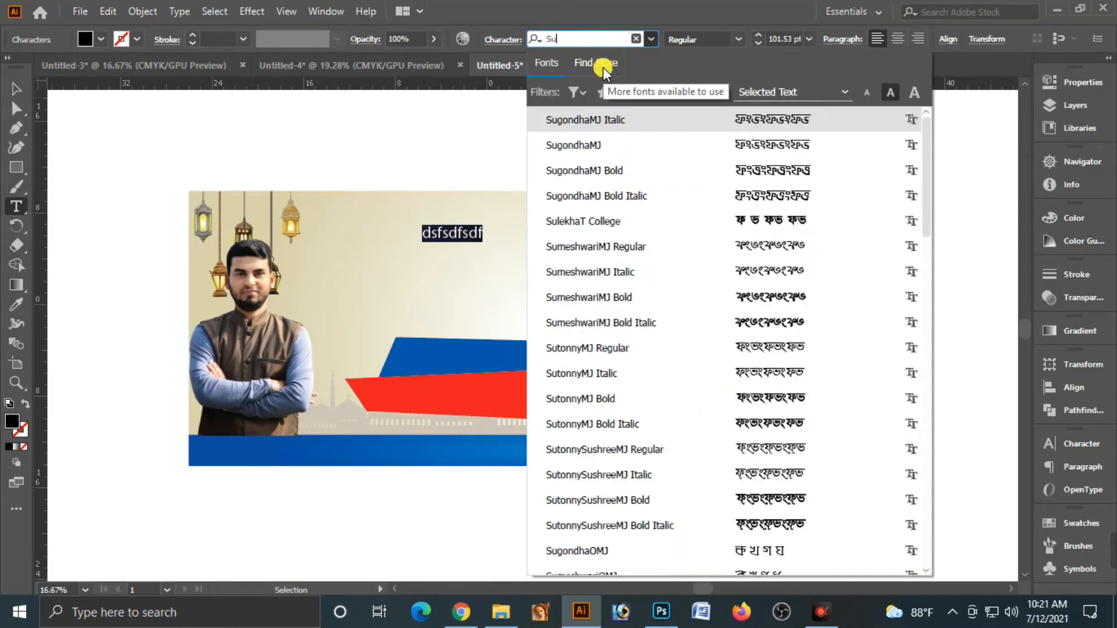
text(tonny)
key(Return)
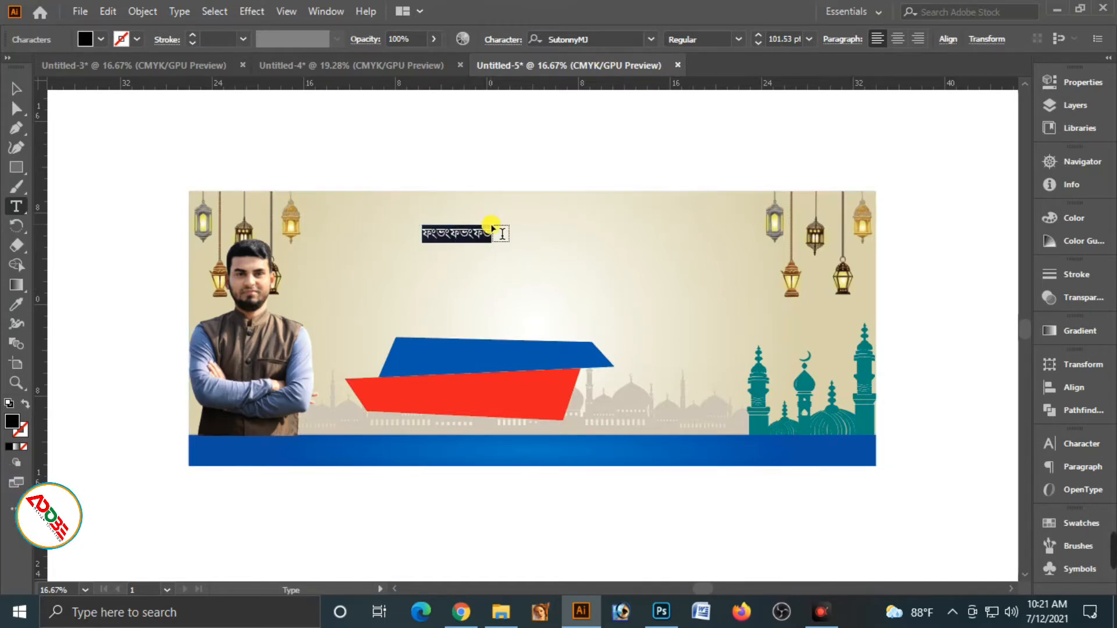
text(পবিত্র ঈদুল ফ)
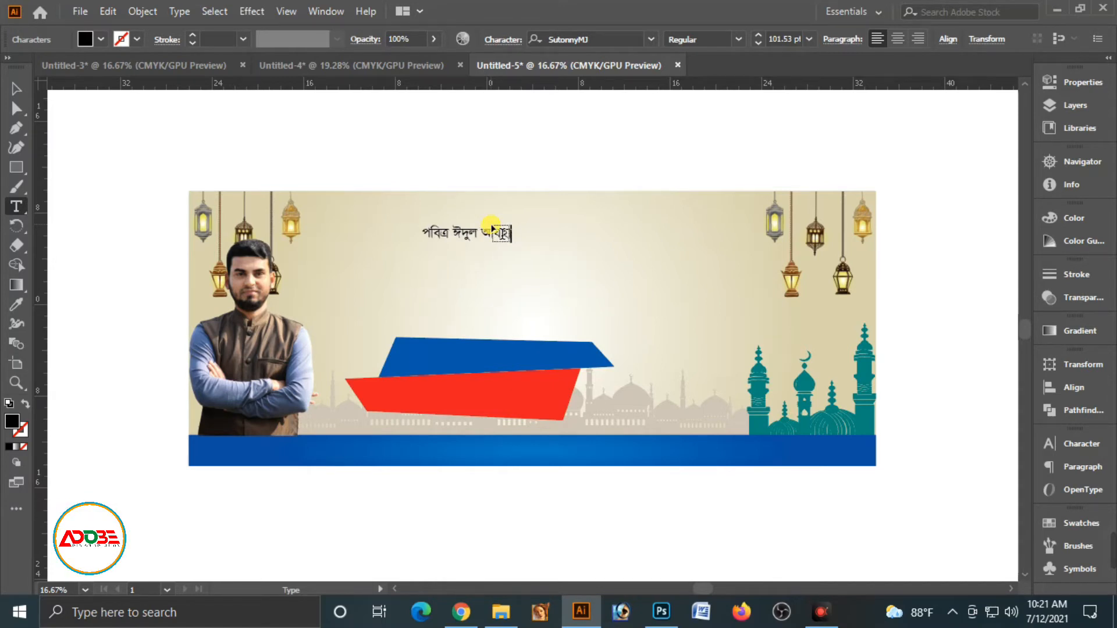
text(যহা উপলক্ষে)
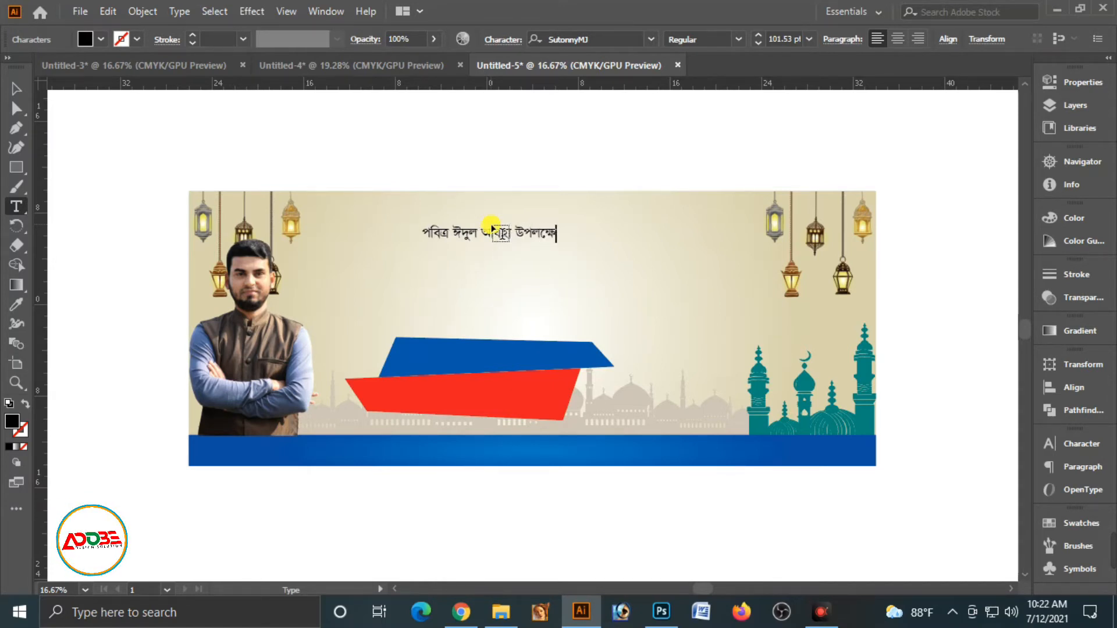
key(Escape)
Duplicate the text line below the original and replace the copy's wording with "ঈদের শুভেচ্ছা"
drag(511, 234, 503, 283)
double_click(479, 273)
key(ctrl+a)
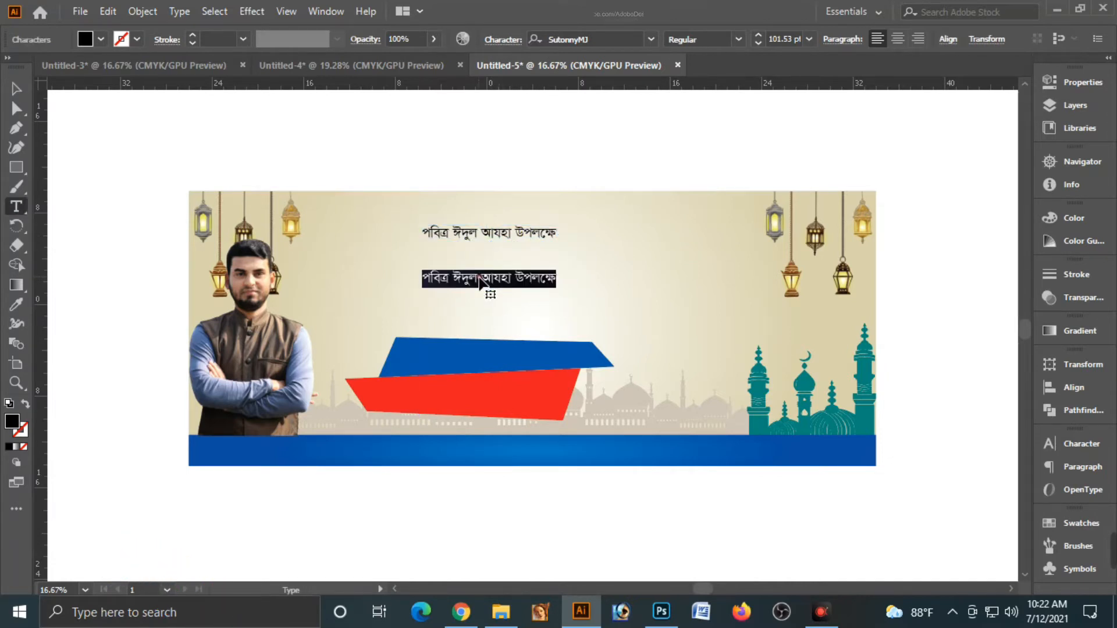
key(BackSpace)
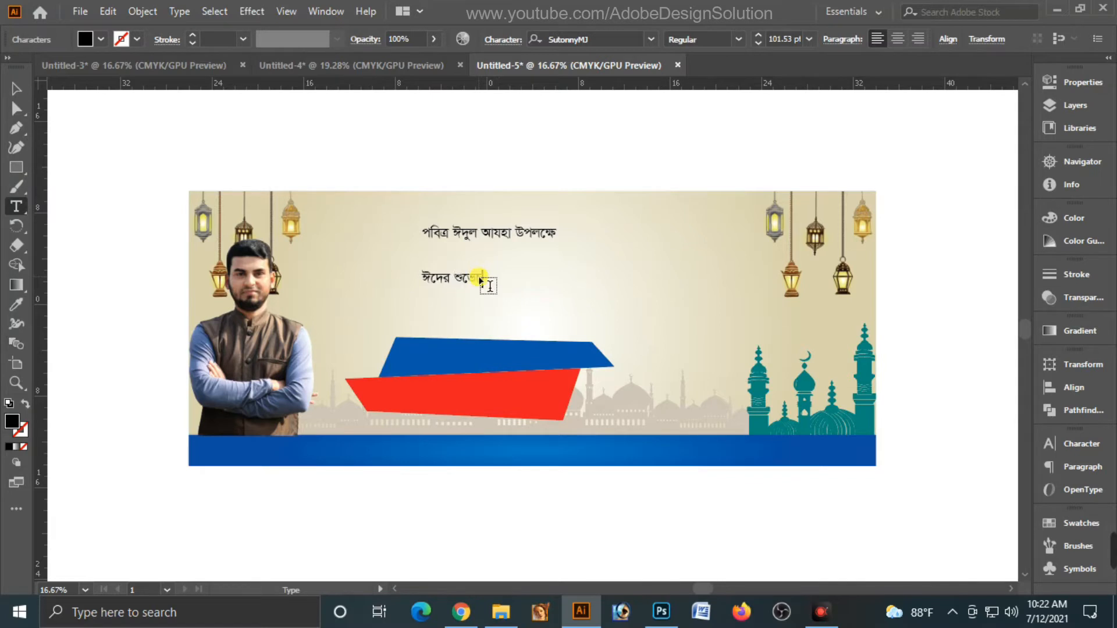
click(17, 89)
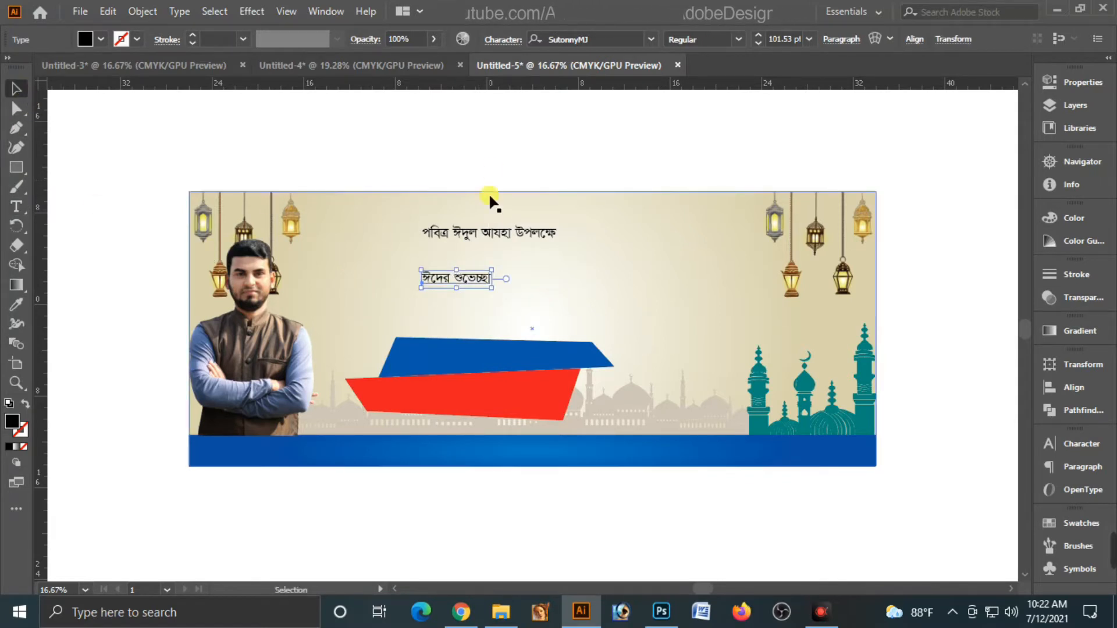
Move the "পবিত্র ঈদুল আযহা উপলক্ষে" line onto the blue shape and scale "ঈদের শুভেচ্ছা" to about 243.28 pt on the red shape
click(490, 163)
drag(493, 234, 494, 355)
drag(492, 284, 562, 427)
click(533, 161)
Set the "ঈদের শুভেচ্ছা" text on the red shape to the Bold font style
click(491, 391)
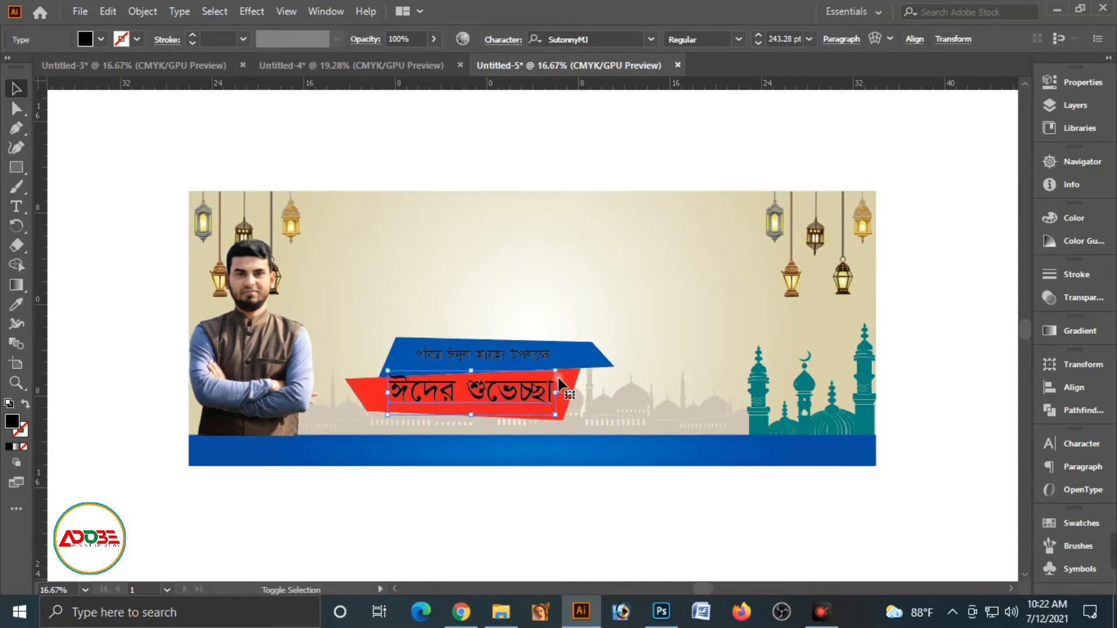
click(739, 39)
click(704, 96)
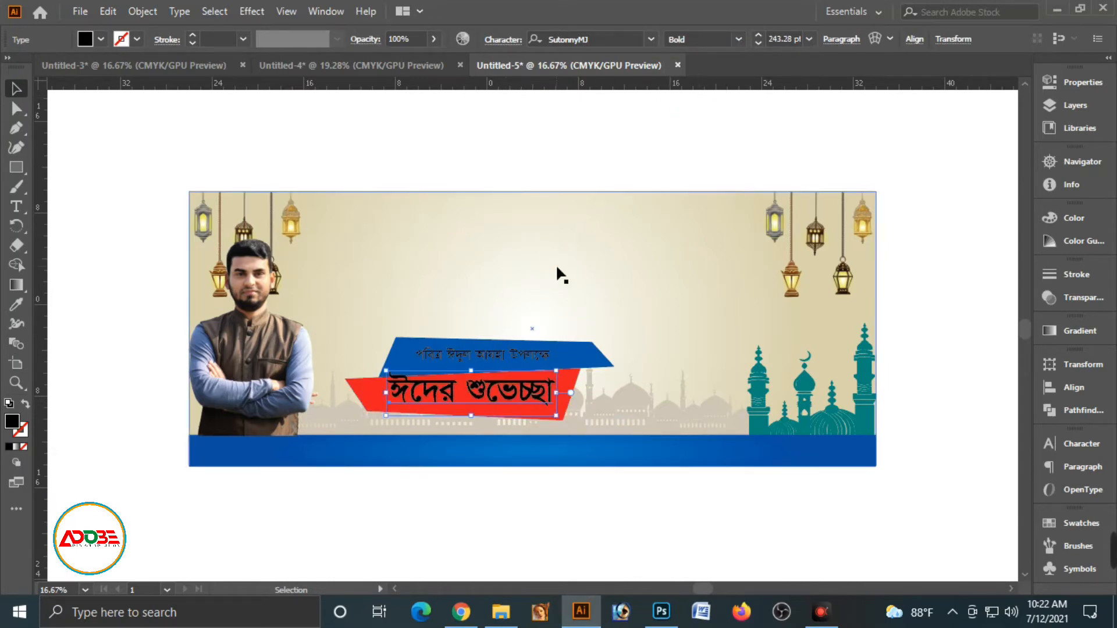
Set the "পবিত্র ঈদুল আযহা উপলক্ষে" line on the blue shape to the Bold font style
click(512, 356)
click(739, 39)
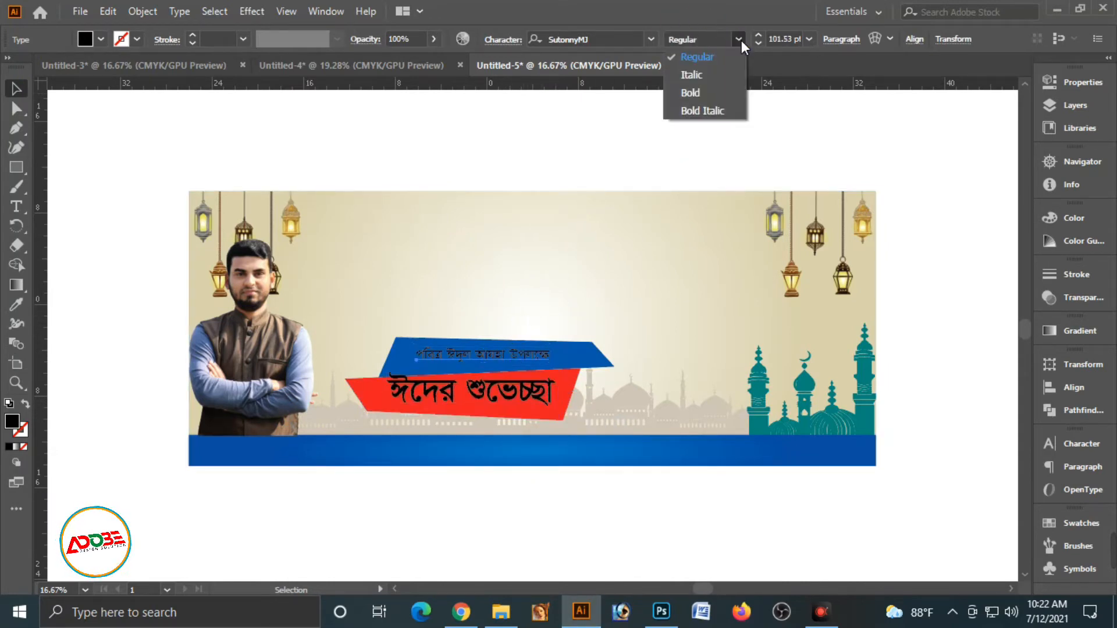
click(696, 93)
Change the fill of the "ঈদের শুভেচ্ছা" text on the red shape to white
click(510, 398)
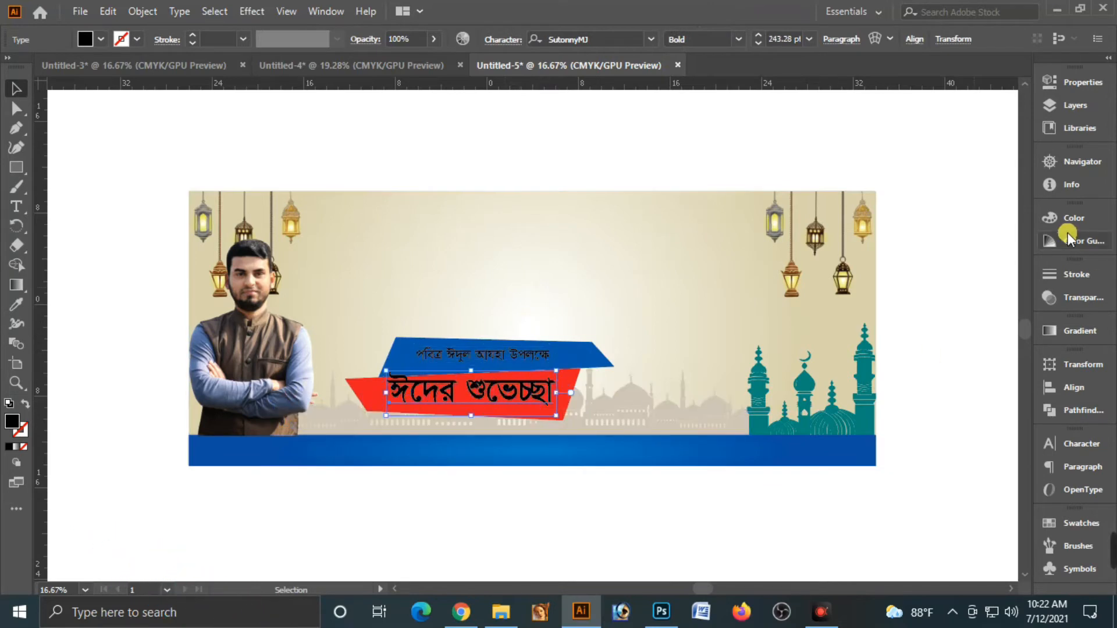
click(1048, 218)
drag(938, 309, 753, 320)
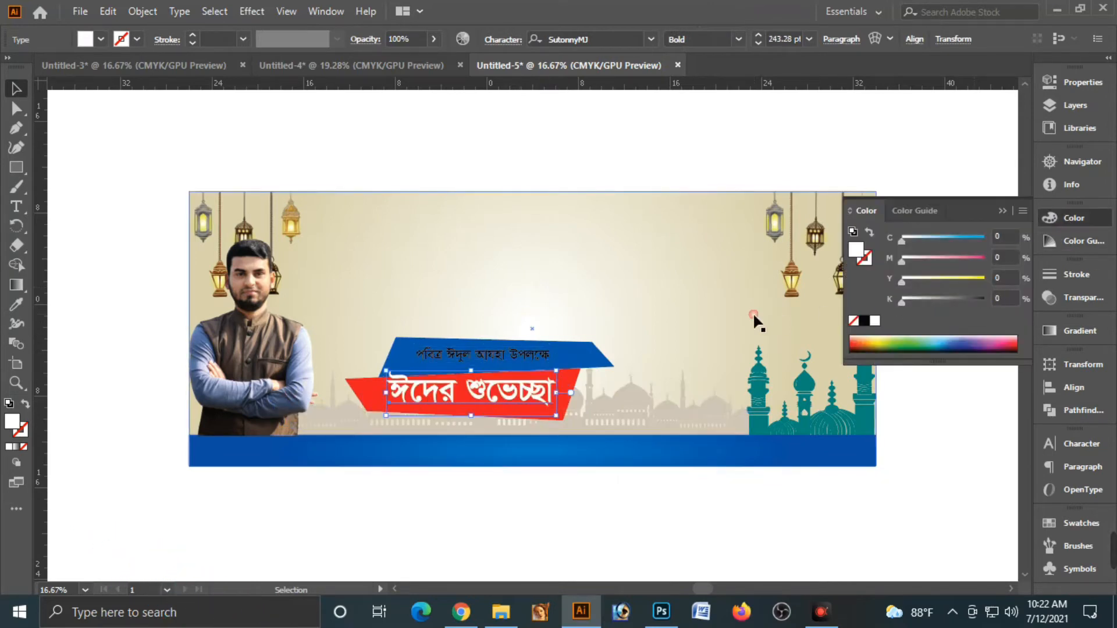
click(623, 117)
Shift the white "ঈদের শুভেচ্ছা" text slightly down and to the right within the red shape
click(506, 411)
drag(503, 405, 505, 408)
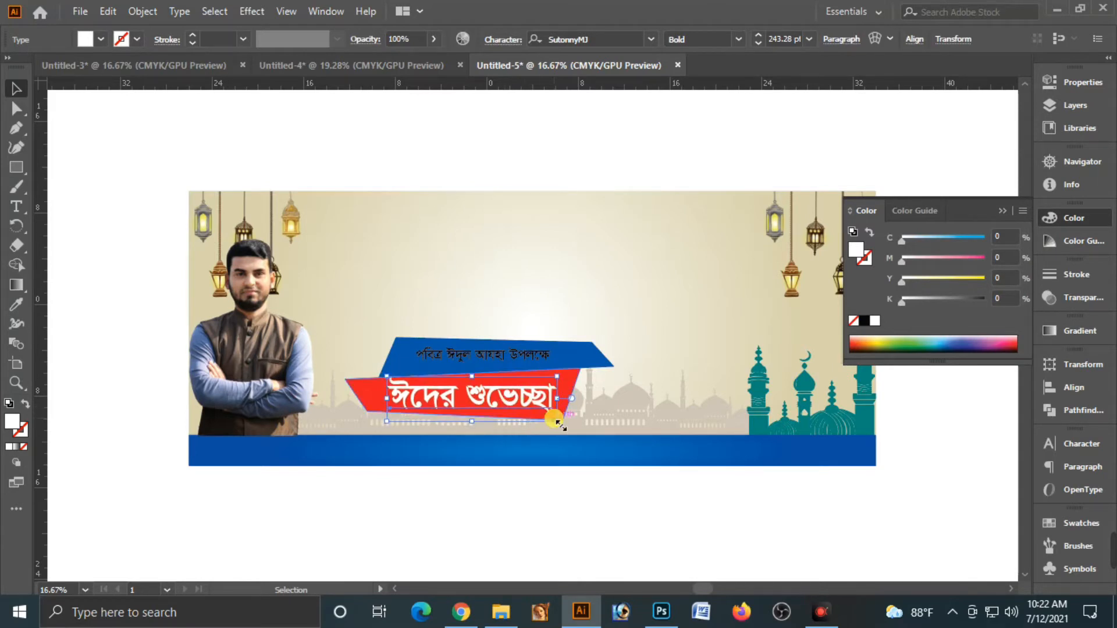
key(Right)
key(Right)
key(Right)
key(Right)
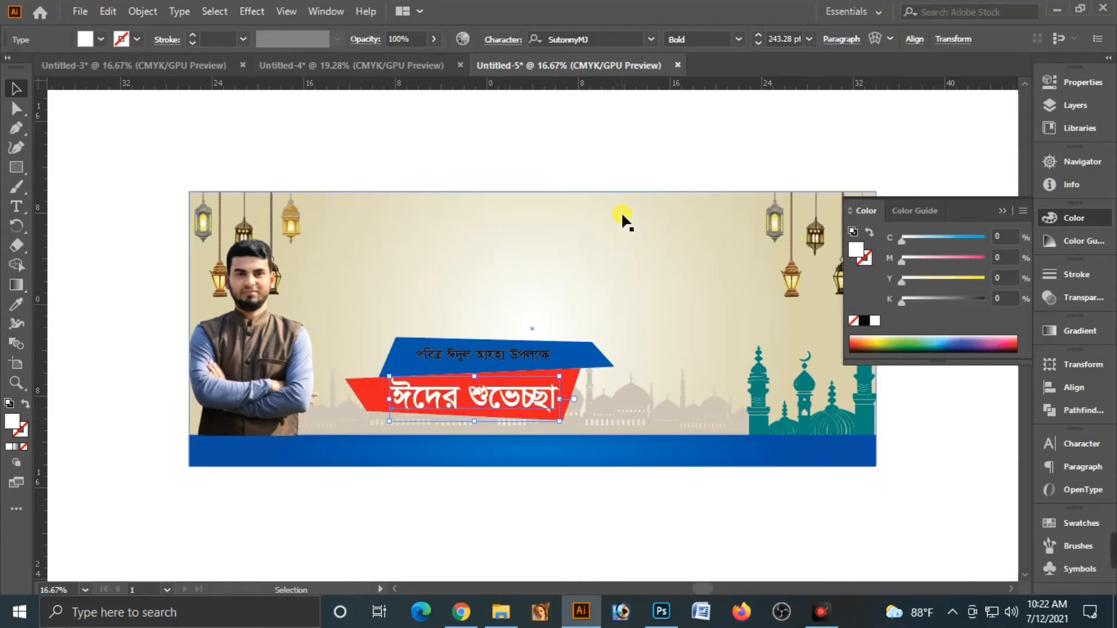
click(618, 162)
Enlarge the "পবিত্র ঈদুল আযহা উপলক্ষে" line to about 129.81 pt and fill it with white
click(493, 354)
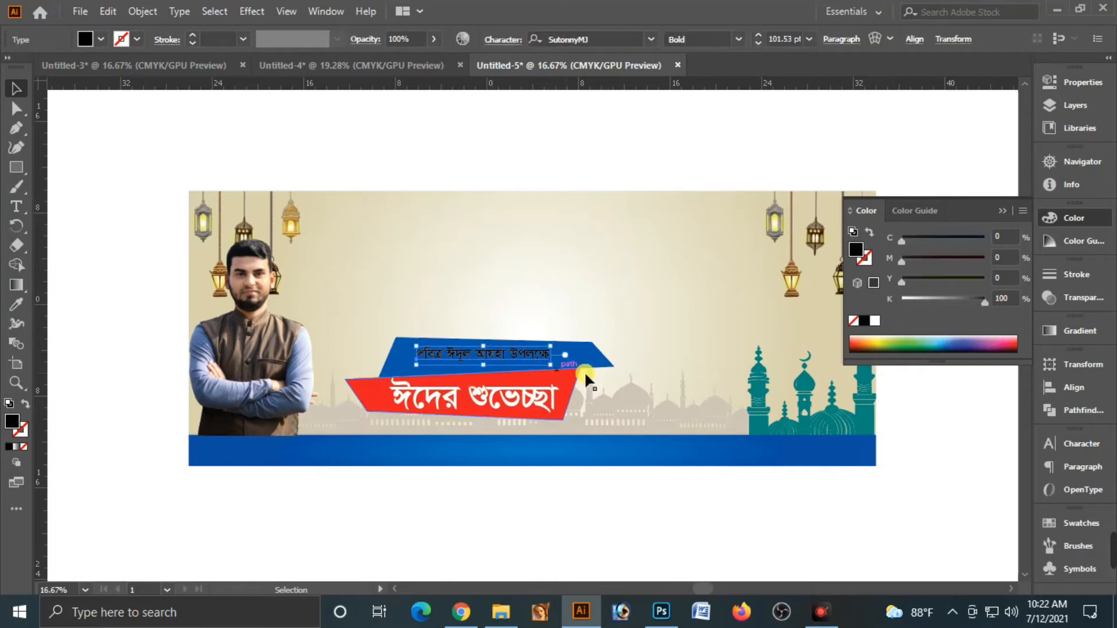
drag(550, 365, 574, 381)
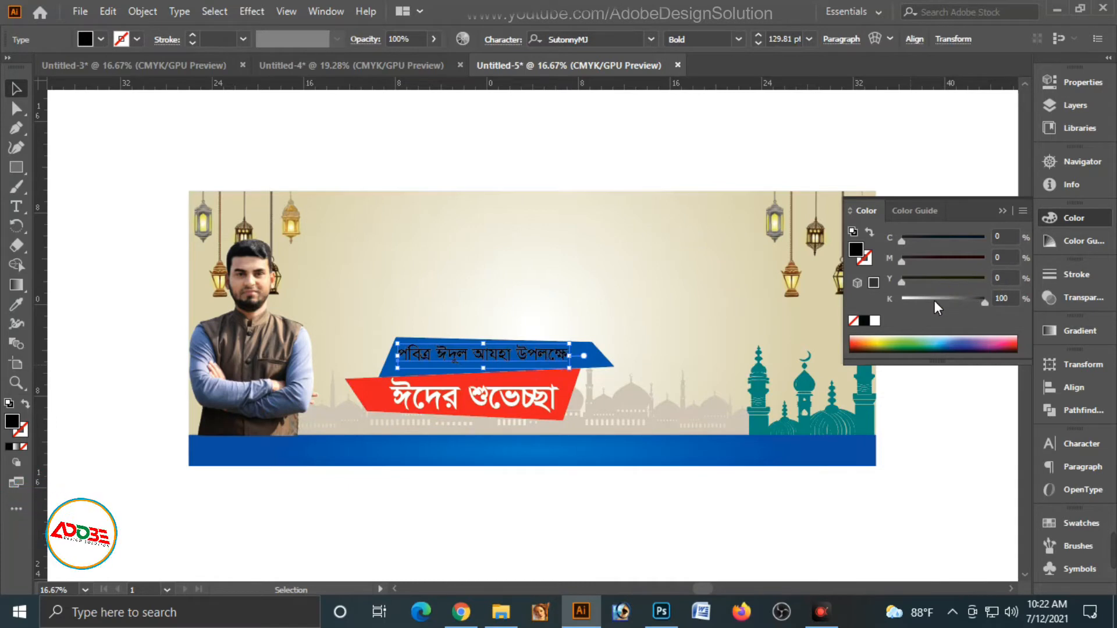
drag(934, 301, 605, 132)
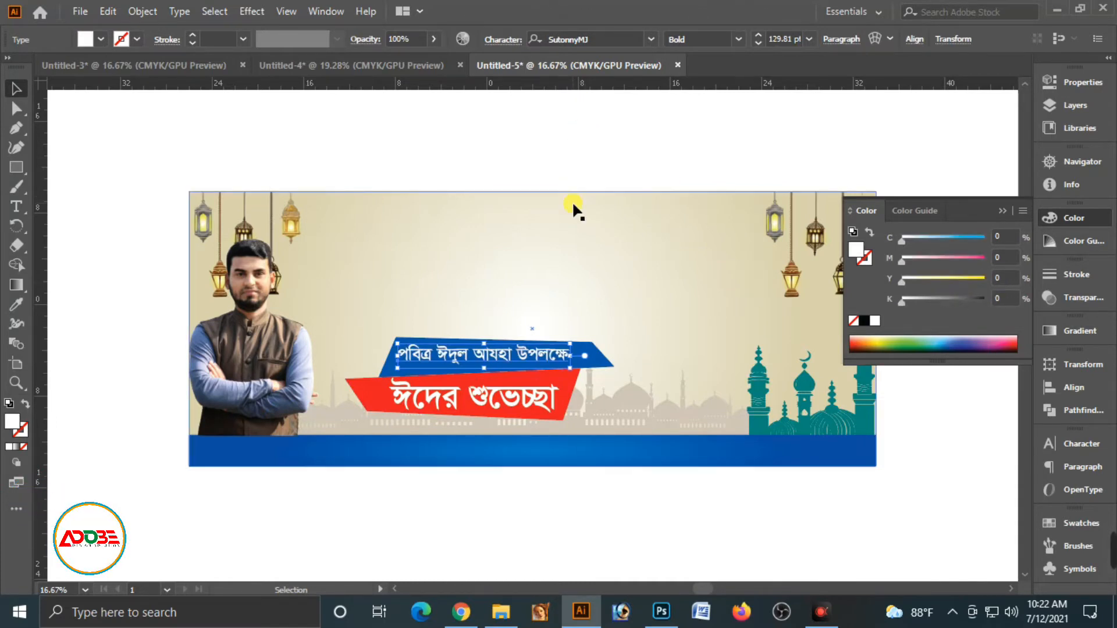
Nudge "পবিত্র ঈদুল আযহা উপলক্ষে" right and slightly down on the blue shape and enlarge it to about 146.03 pt
key(Right)
key(Right)
key(Right)
key(Right)
key(Right)
key(Right)
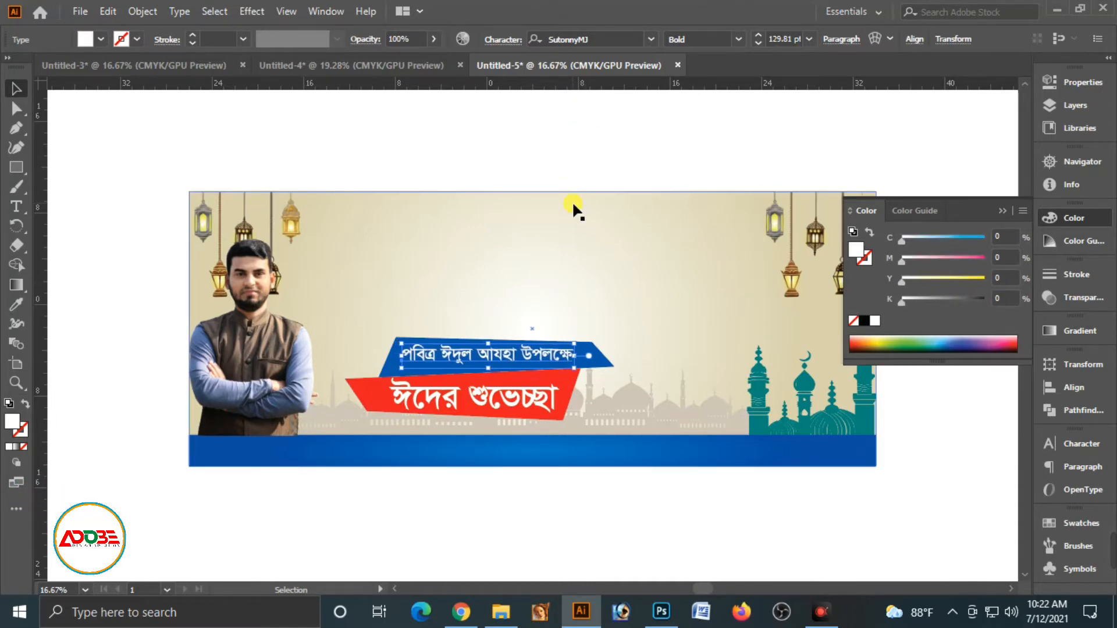
key(Down)
key(Down)
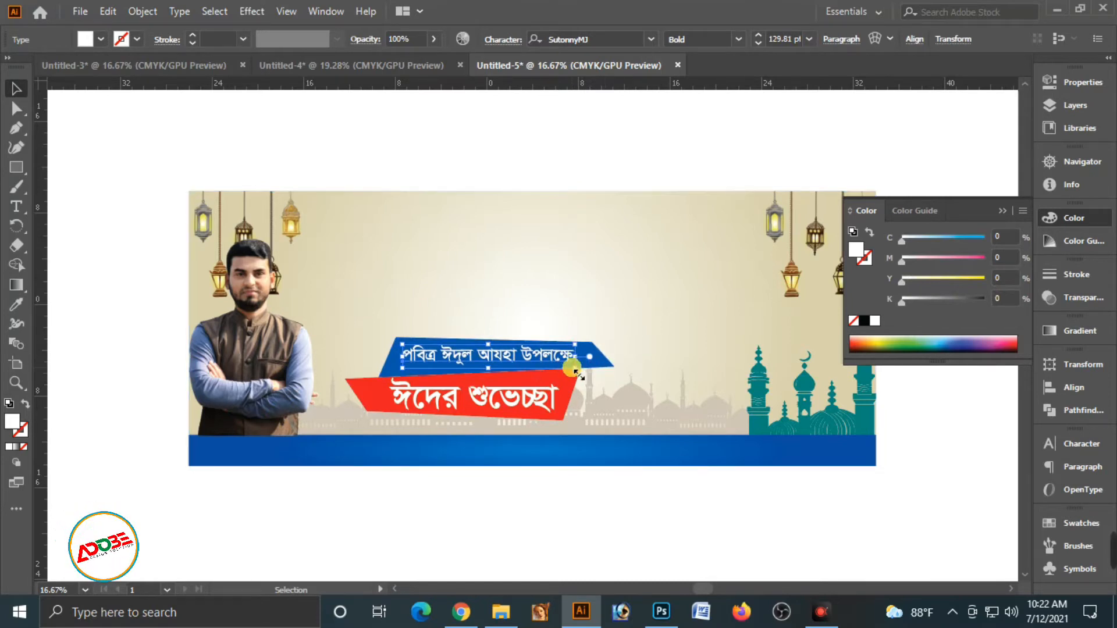
mouse_move(575, 367)
mouse_down()
mouse_move(605, 375)
mouse_move(590, 384)
mouse_up()
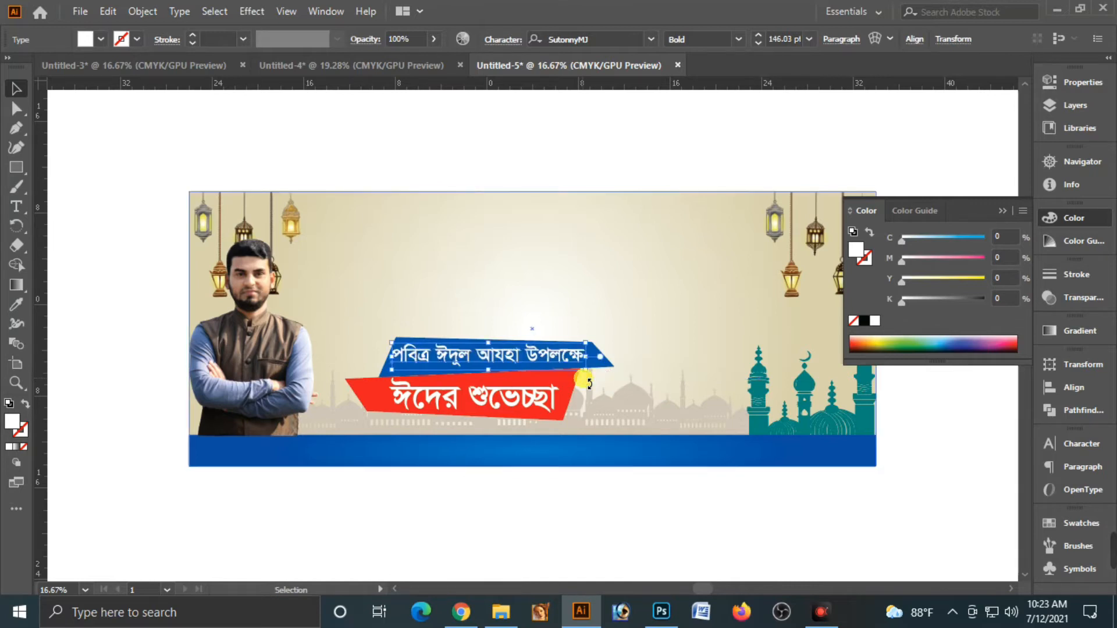
key(shift+Right)
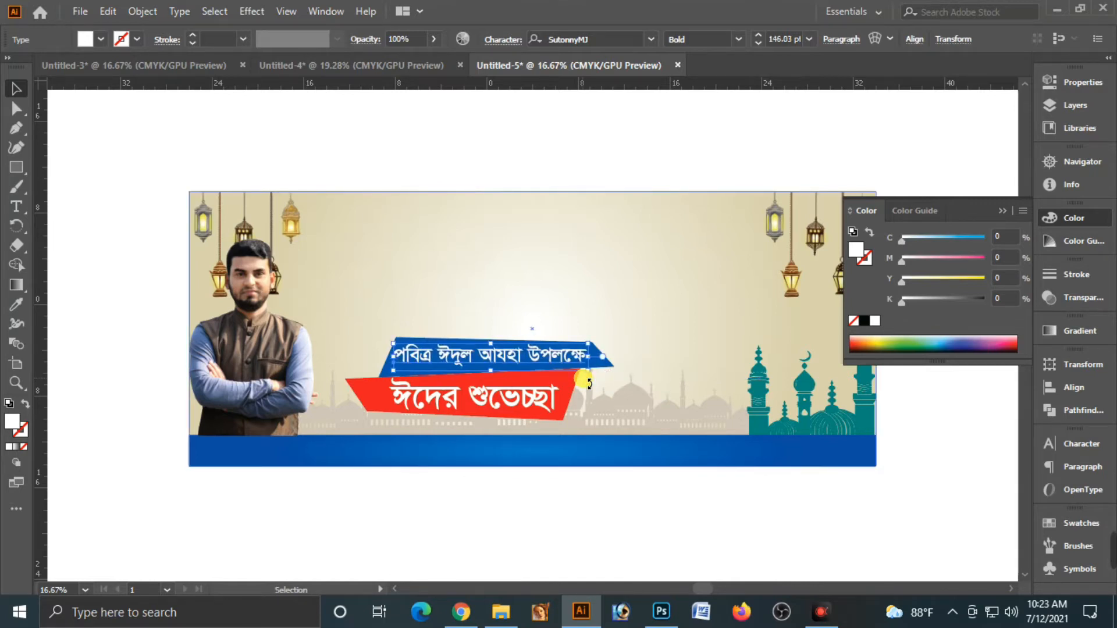
click(605, 110)
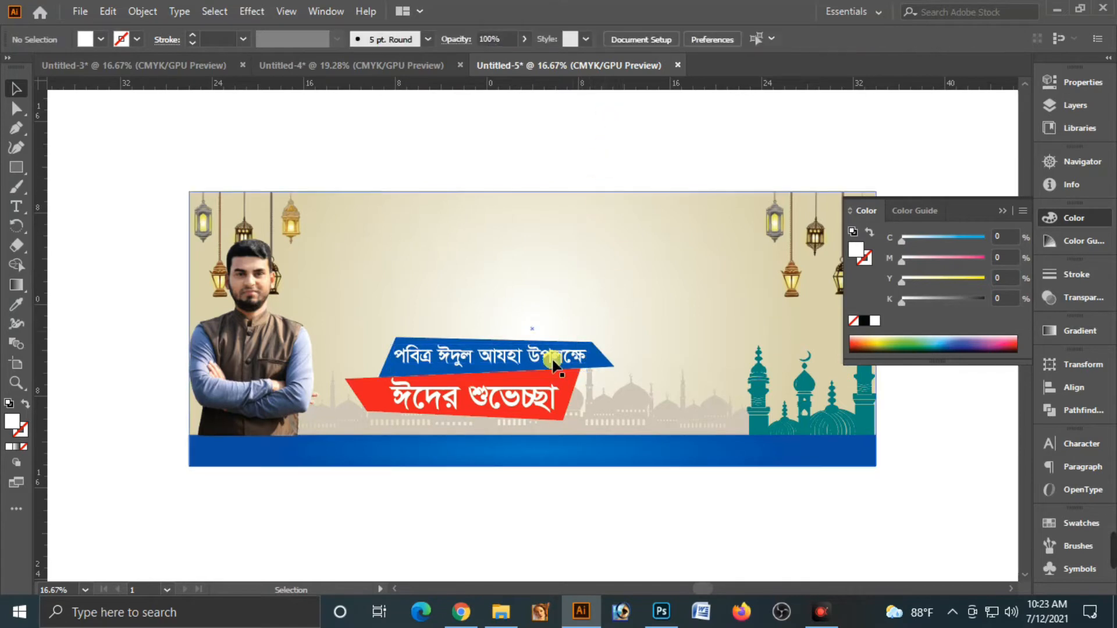
Try a darker red on the shape behind "ঈদের শুভেচ্ছা" by setting its black (K) value to 10%
click(515, 410)
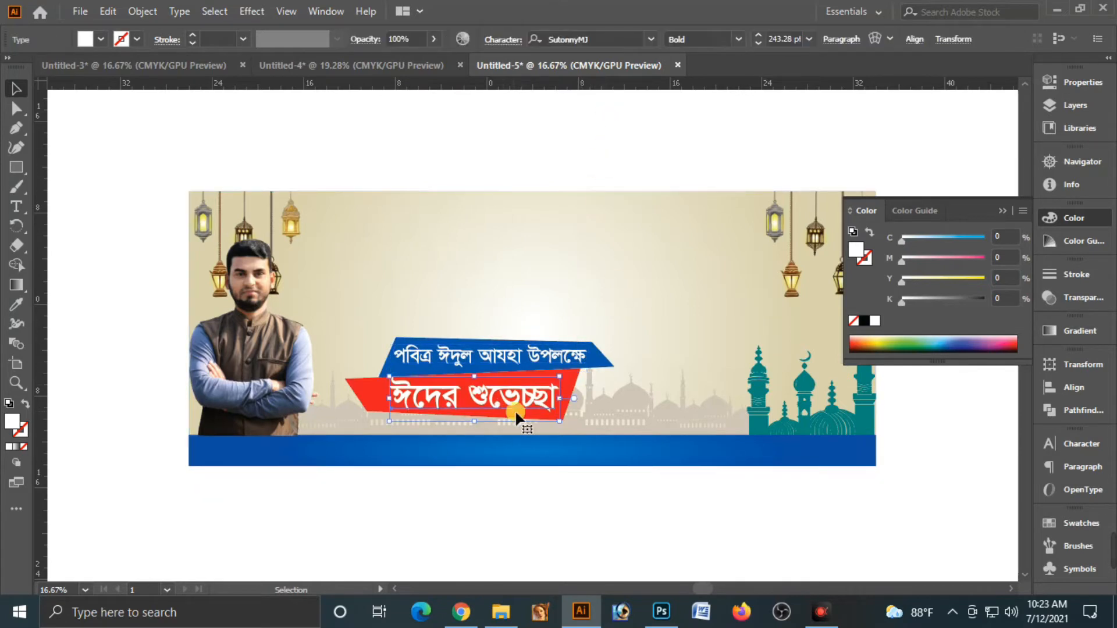
click(576, 378)
click(1004, 297)
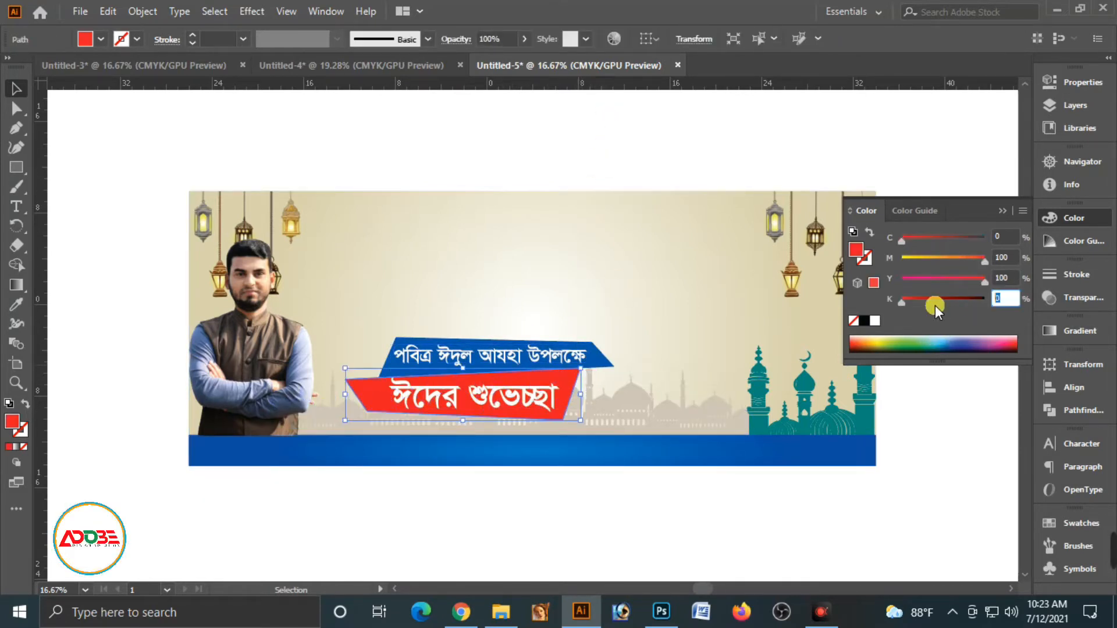
text(10)
key(Tab)
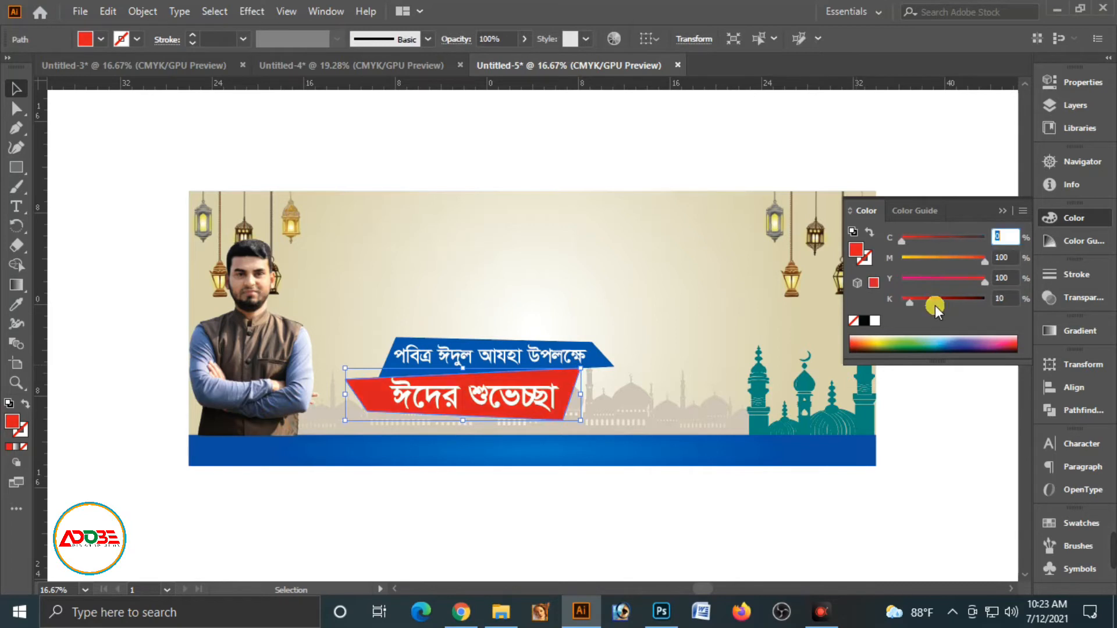
click(999, 209)
click(892, 120)
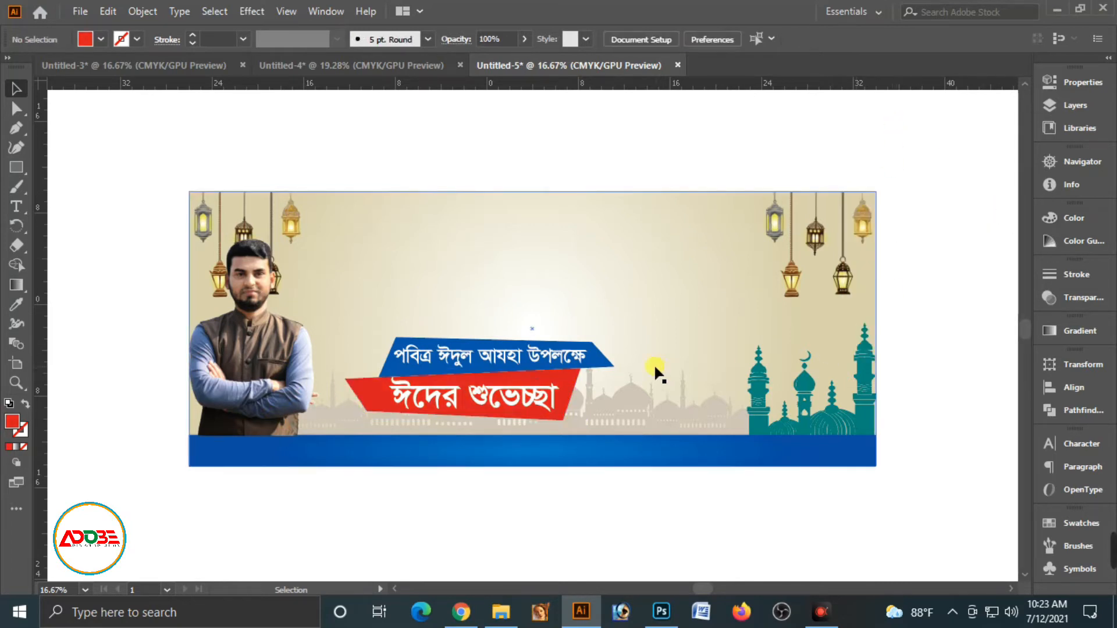
key(a)
click(571, 384)
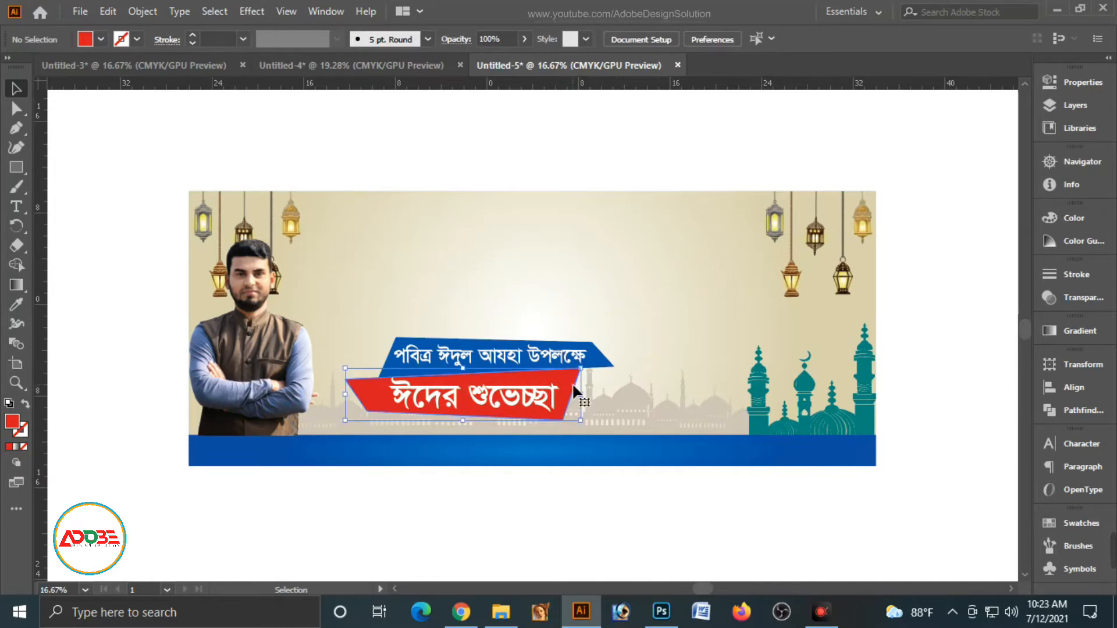
key(v)
click(672, 125)
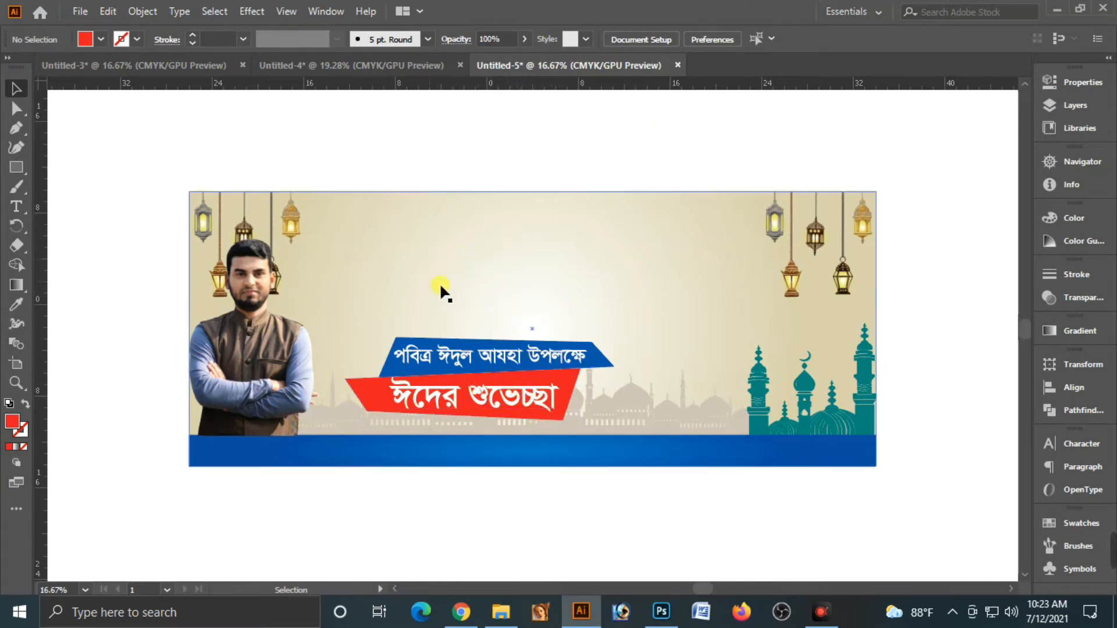
Transfer all Bengali text lines from the Untitled-4 document into the Untitled-5 banner and place them above the blue shape
click(378, 69)
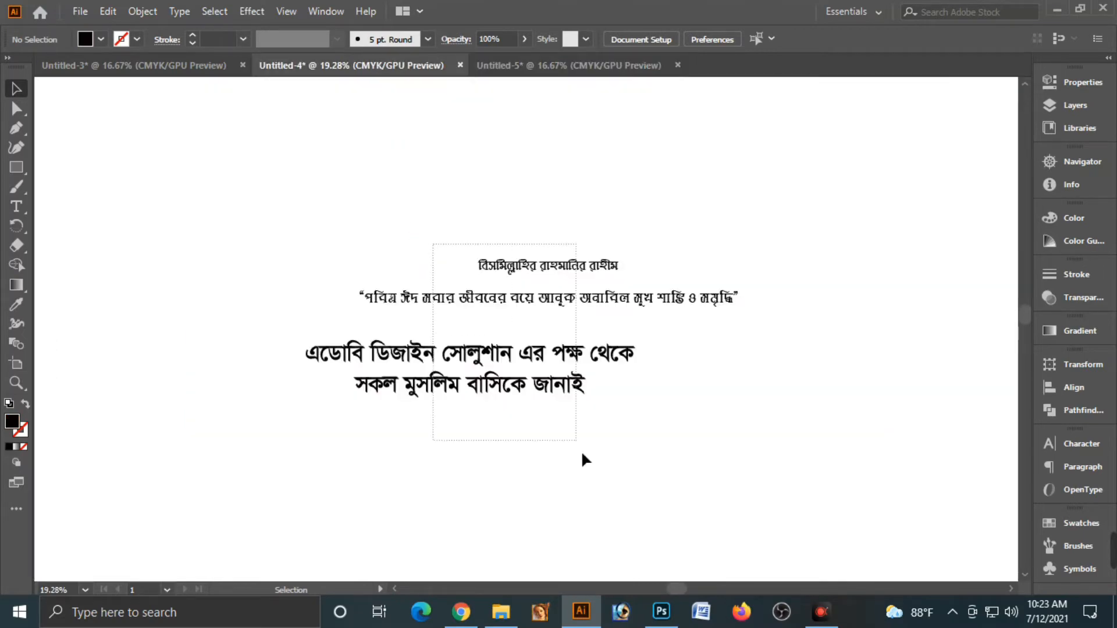
key(ctrl+a)
key(Delete)
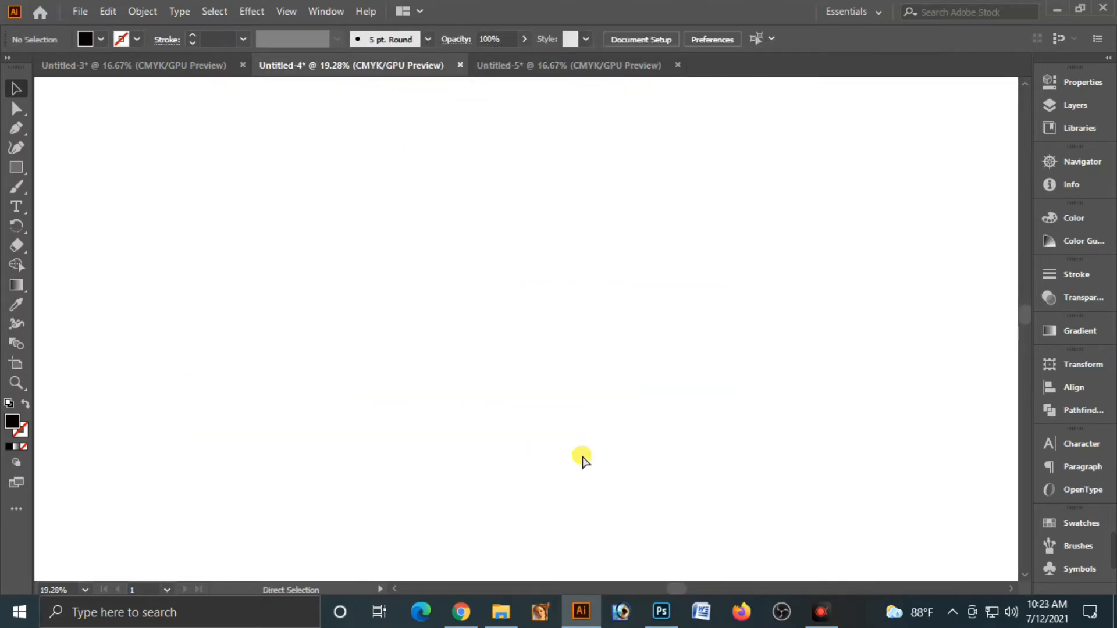
click(538, 68)
key(ctrl+v)
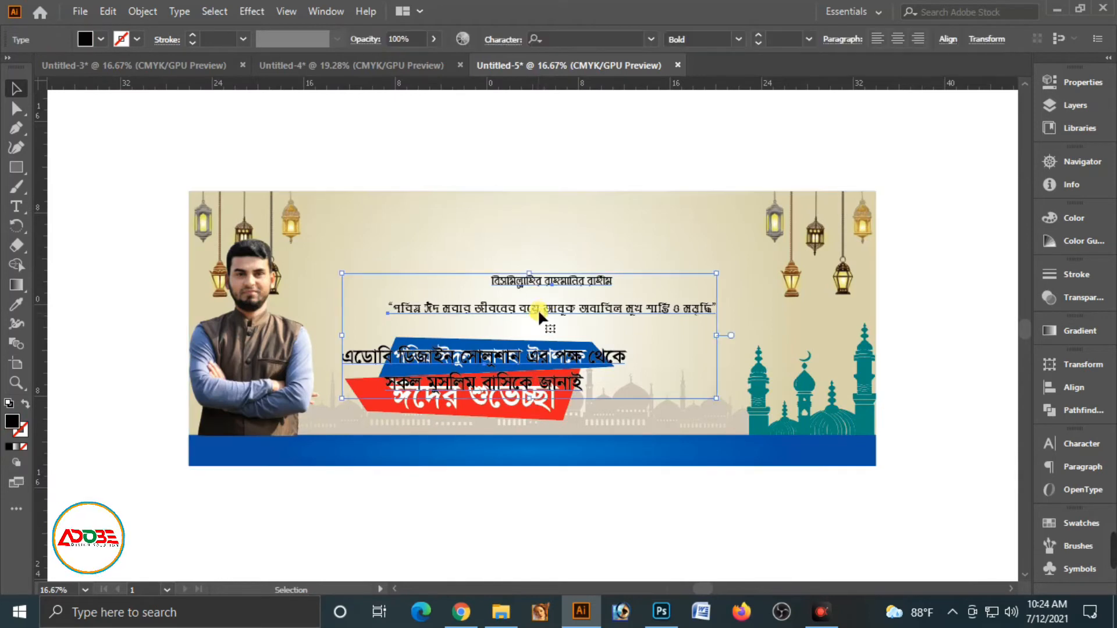
drag(538, 309, 532, 243)
click(545, 126)
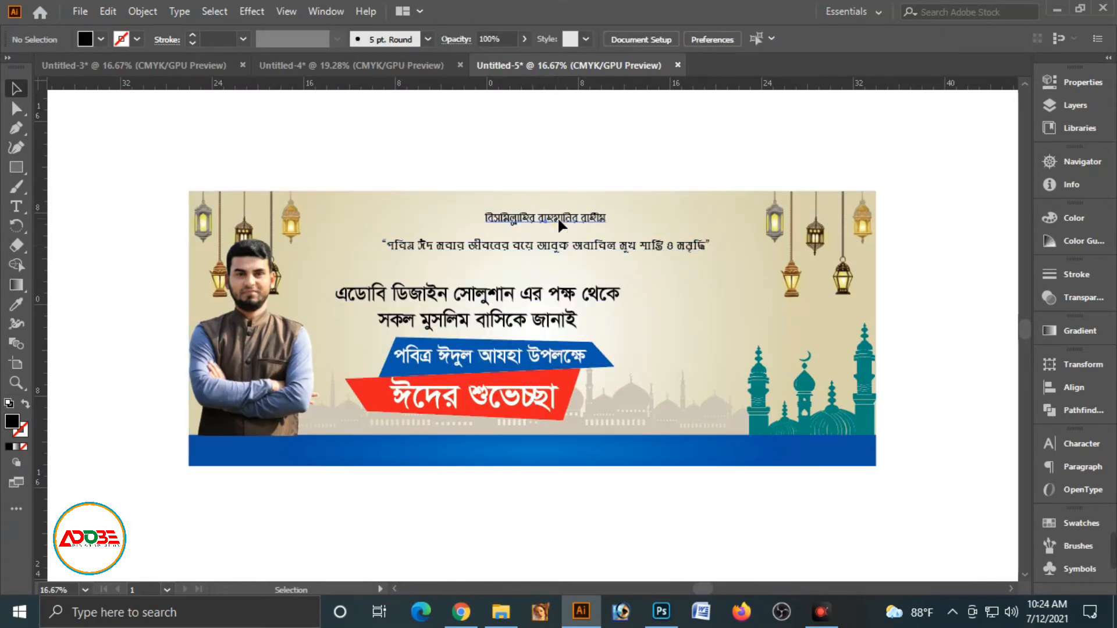
Move the Bismillah line to the banner's top edge, with the quoted line and the two-line sender text spaced below it
click(558, 219)
click(629, 215)
drag(564, 218, 575, 238)
click(568, 223)
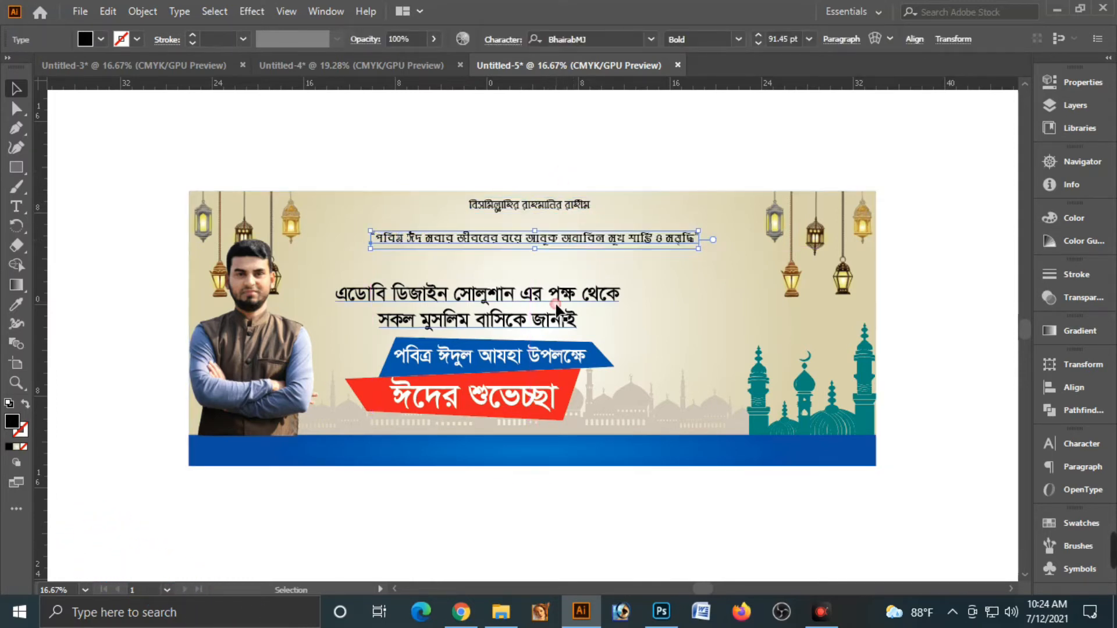
drag(556, 309, 542, 292)
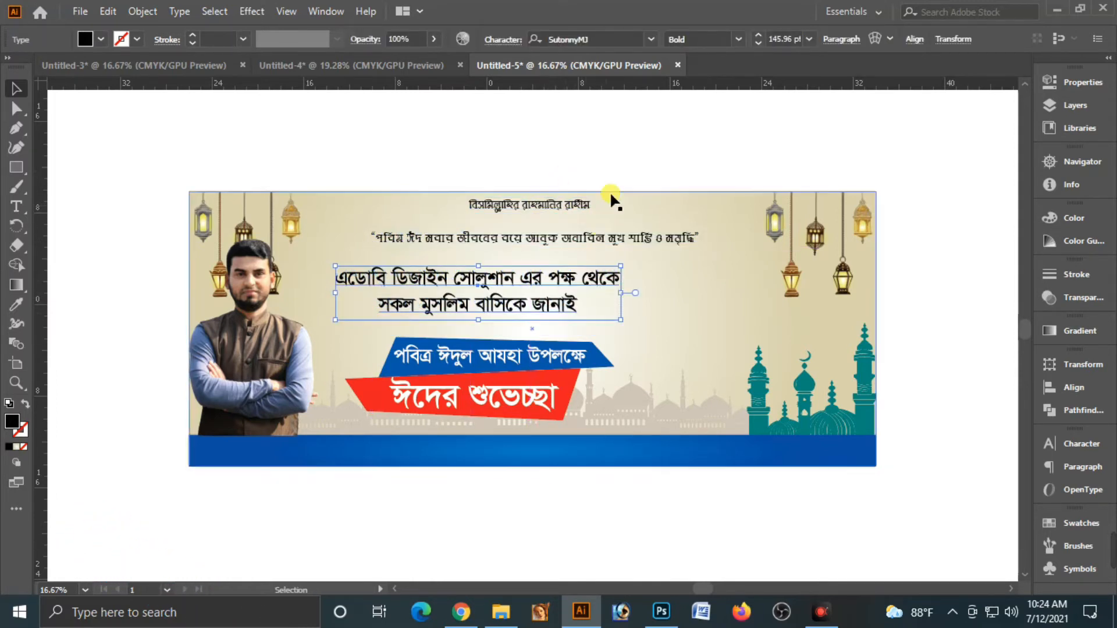
click(636, 148)
Fill the two-line sender text above the blue shape with teal, using C 100, M 0, Y 50, K 0
click(541, 278)
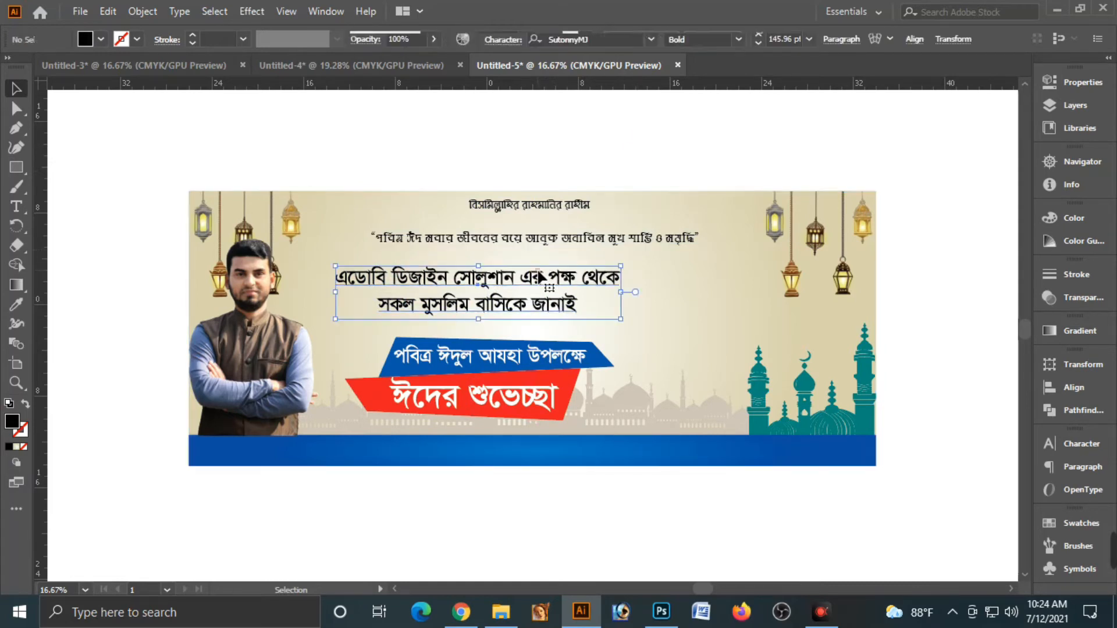
click(1076, 224)
drag(982, 300, 748, 292)
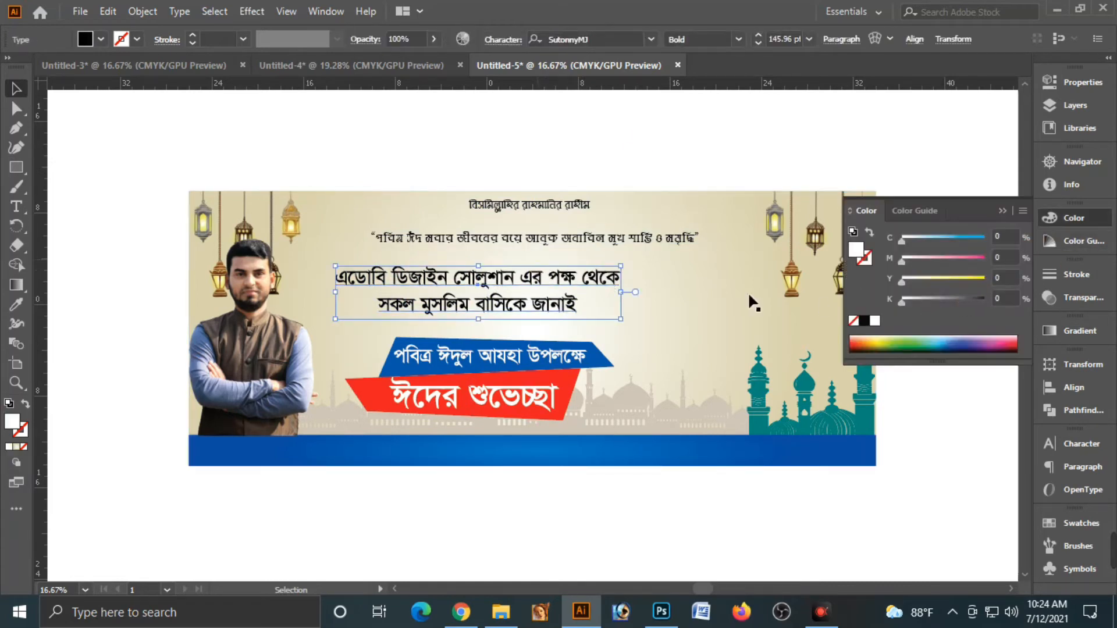
drag(969, 242, 952, 292)
text(50)
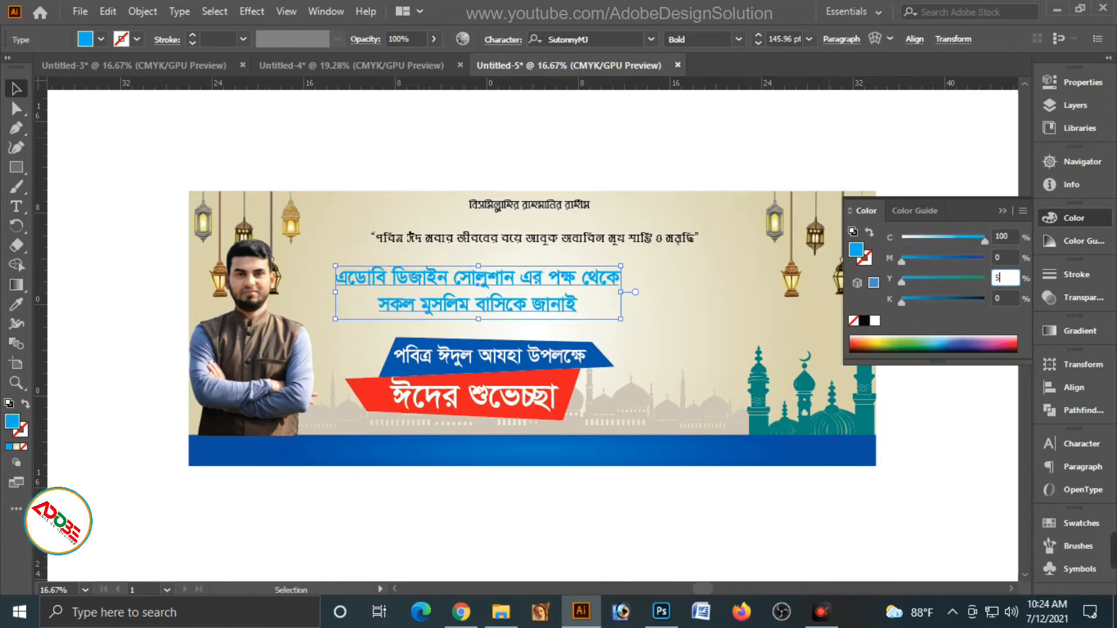
key(Tab)
Fill the quoted Eid wish line with pure magenta, using C 0, M 100, Y 0, K 0
click(610, 236)
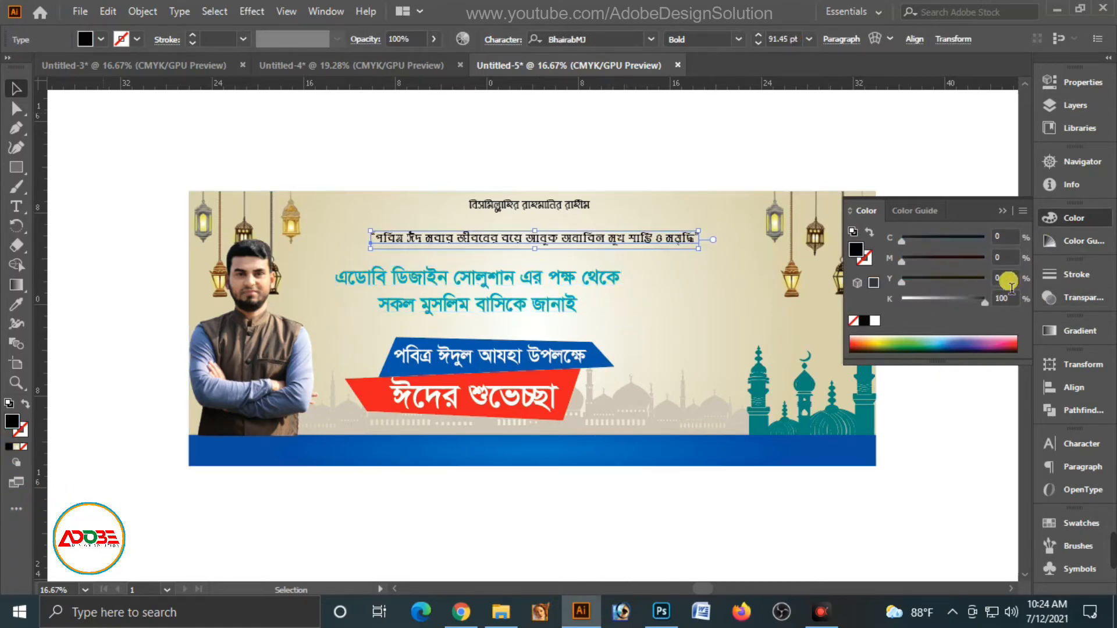
drag(937, 297, 901, 299)
drag(958, 262, 986, 259)
click(667, 190)
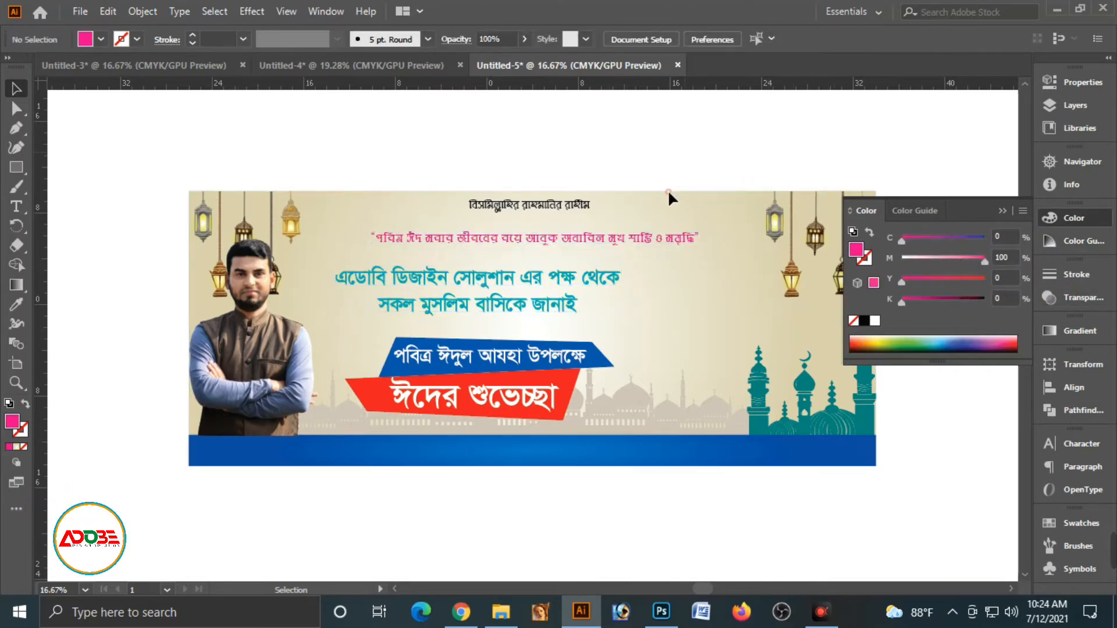
click(634, 232)
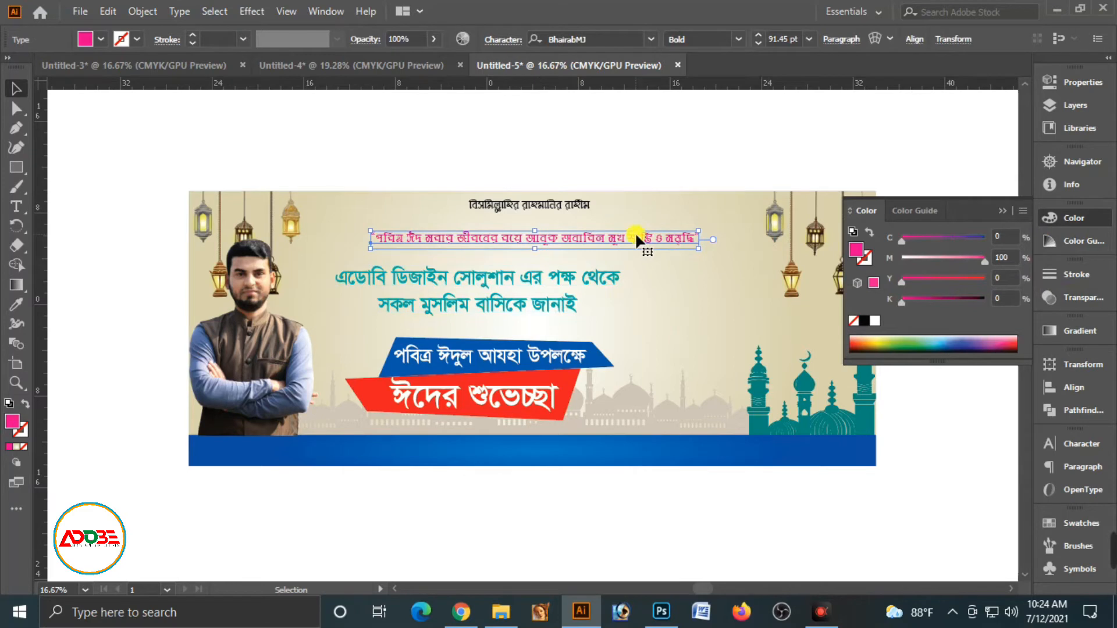
click(678, 150)
click(1011, 206)
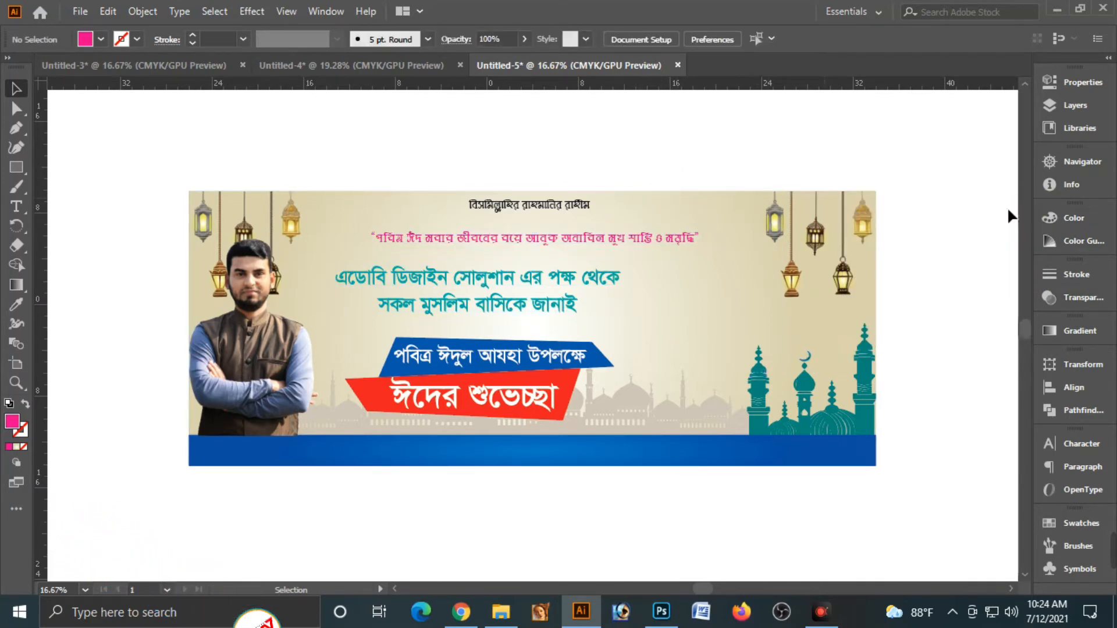
Duplicate the banner's gradient background in front and shrink the copy to a thin full-width band behind the magenta quoted line
click(704, 316)
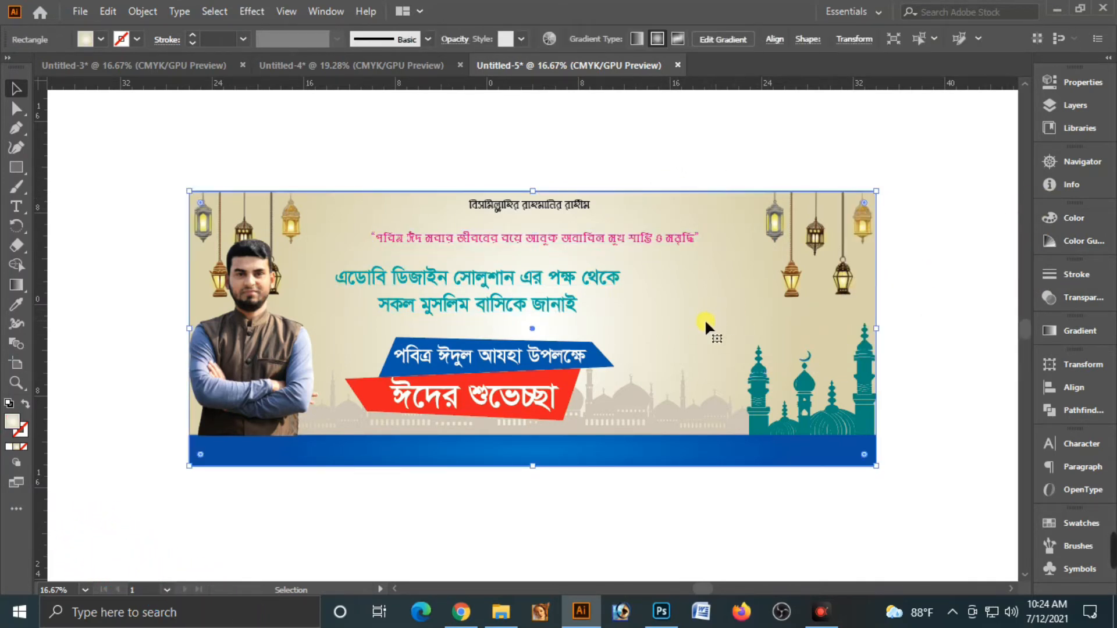
click(108, 10)
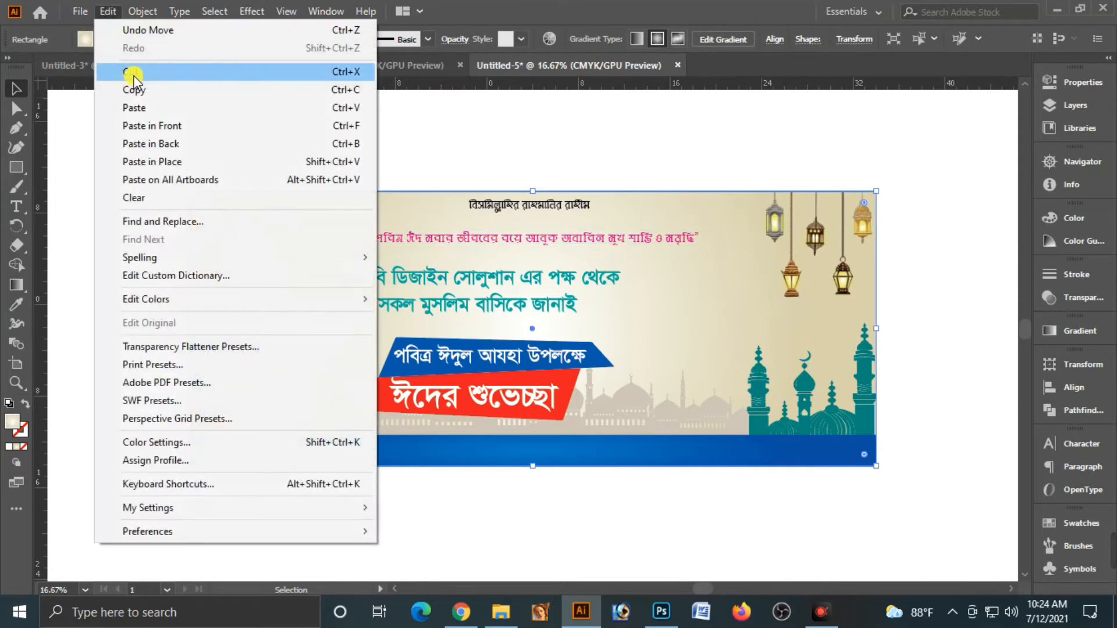
click(134, 90)
click(104, 11)
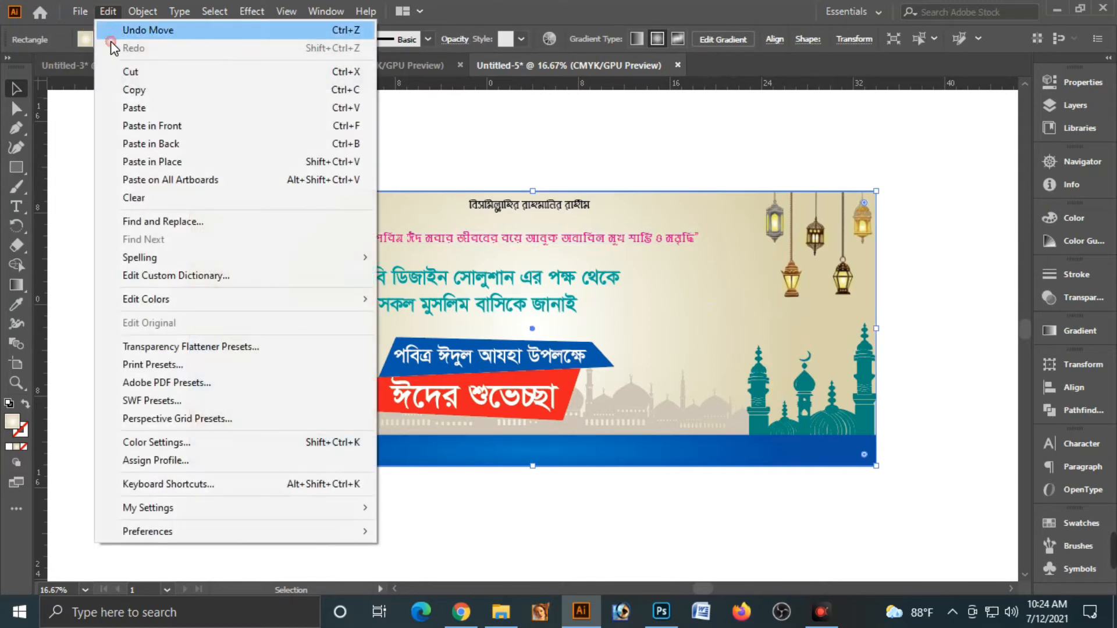
click(154, 124)
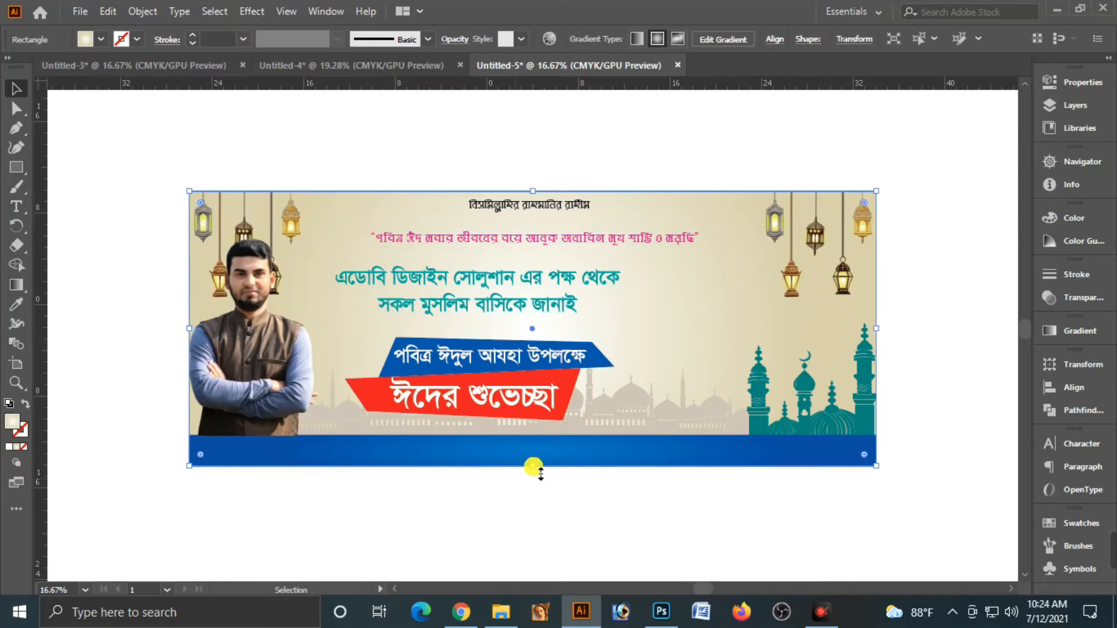
drag(533, 466, 520, 256)
drag(533, 191, 533, 224)
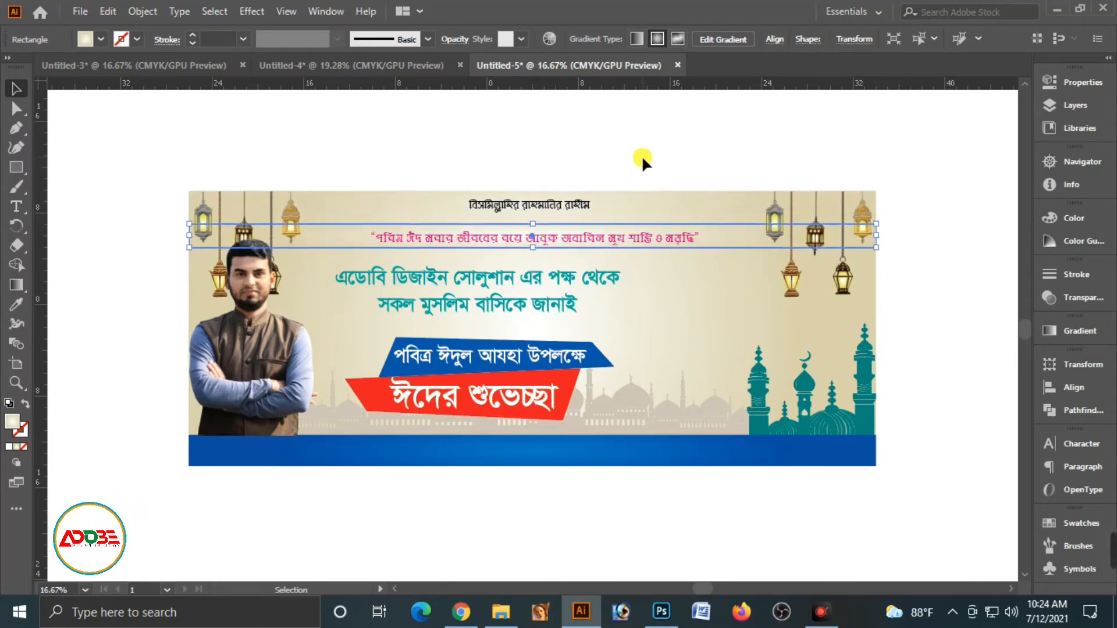
click(639, 155)
click(576, 236)
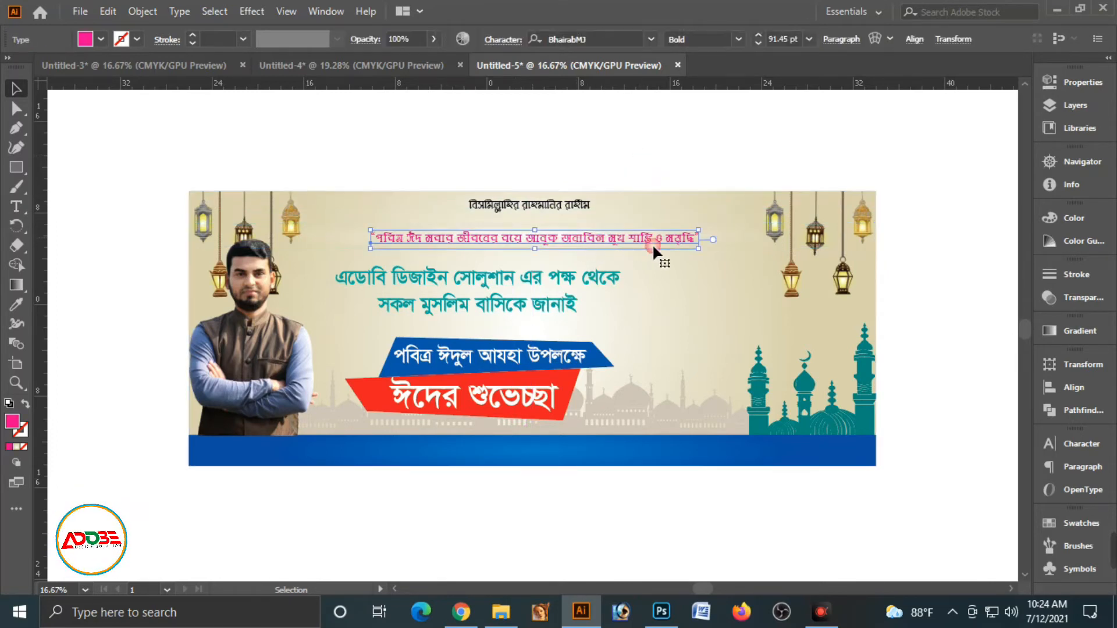
click(736, 157)
Darken the outer gradient stop of the band behind the quoted line to C 20, M 15, Y 40
click(740, 247)
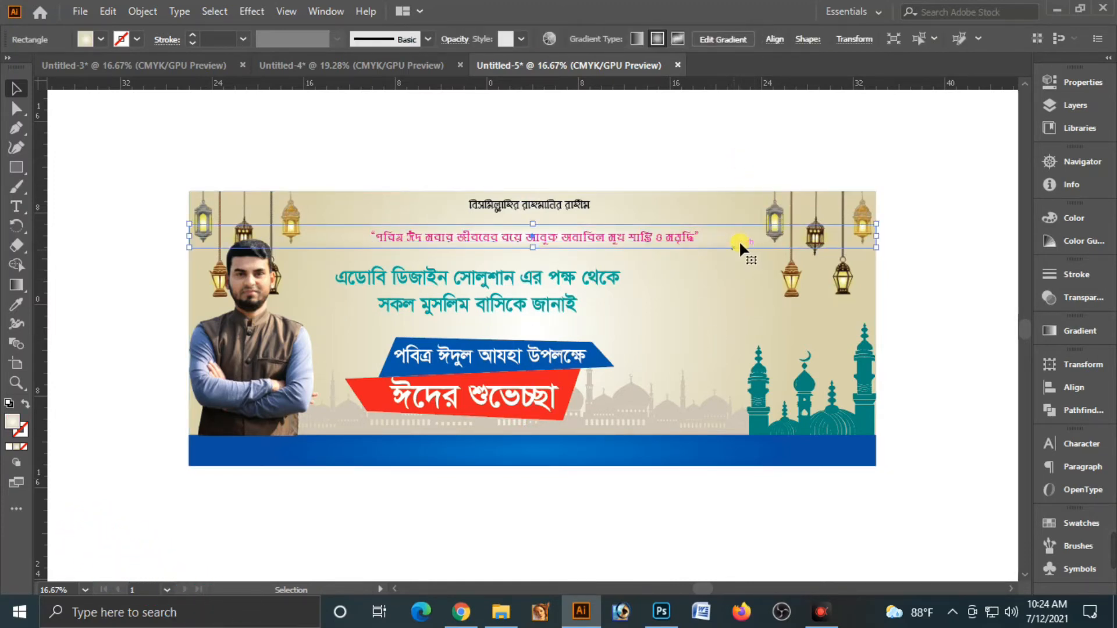
click(1077, 334)
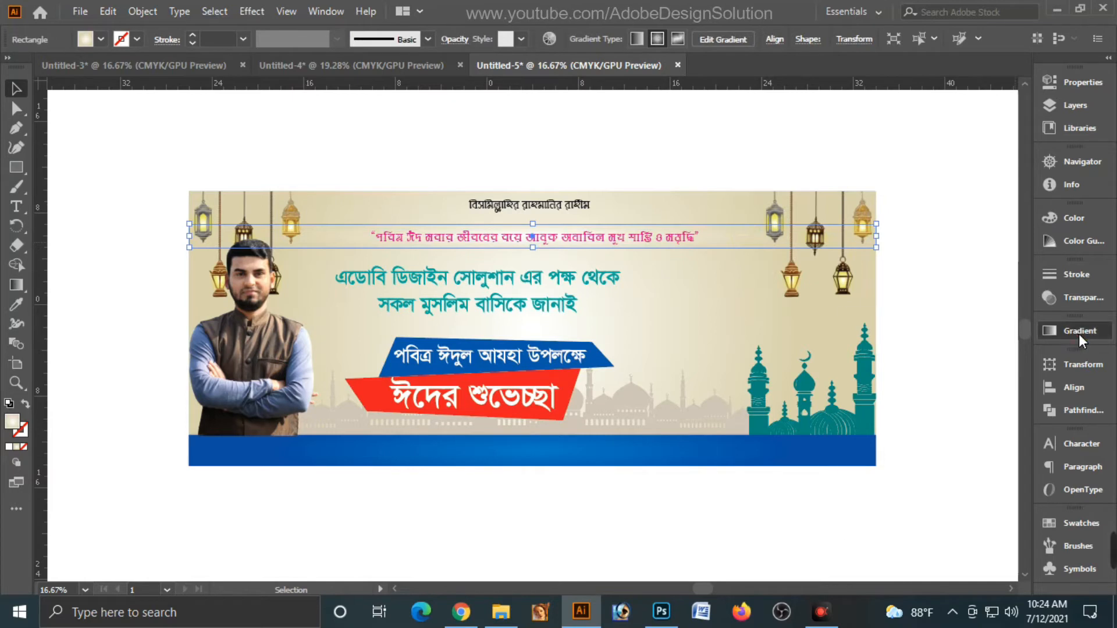
double_click(998, 477)
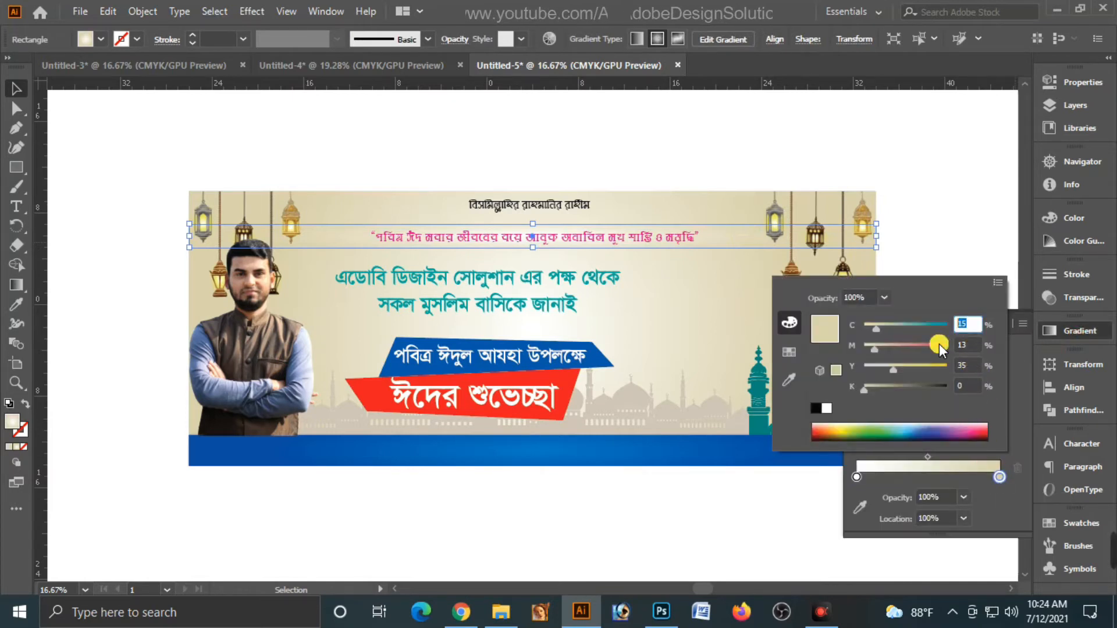
key(BackSpace)
key(BackSpace)
text(20)
key(Tab)
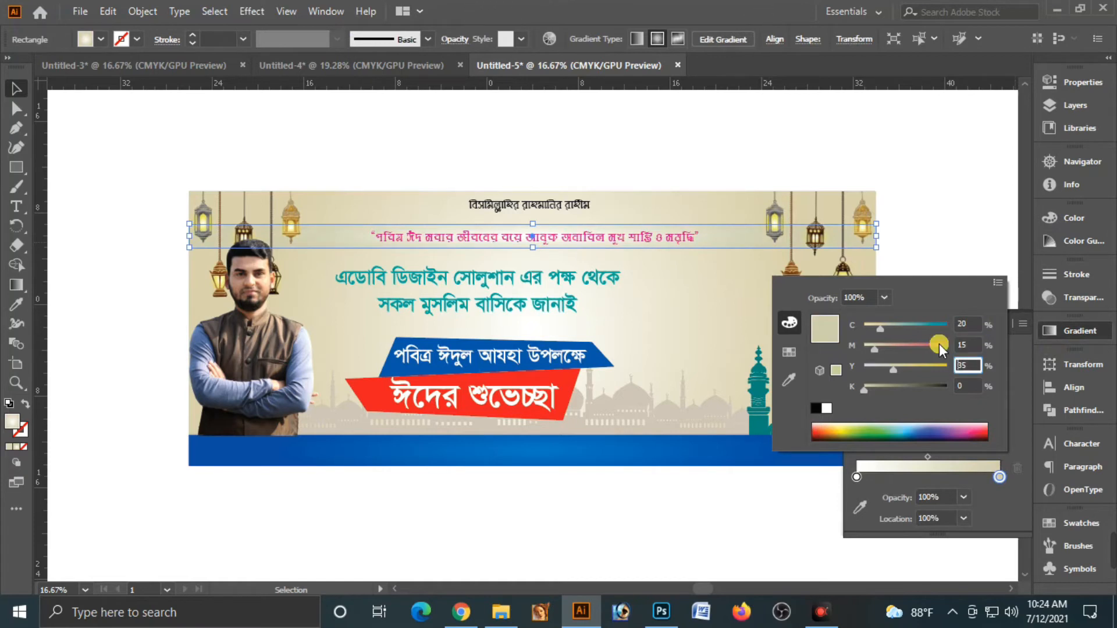
text(40)
click(956, 244)
click(955, 243)
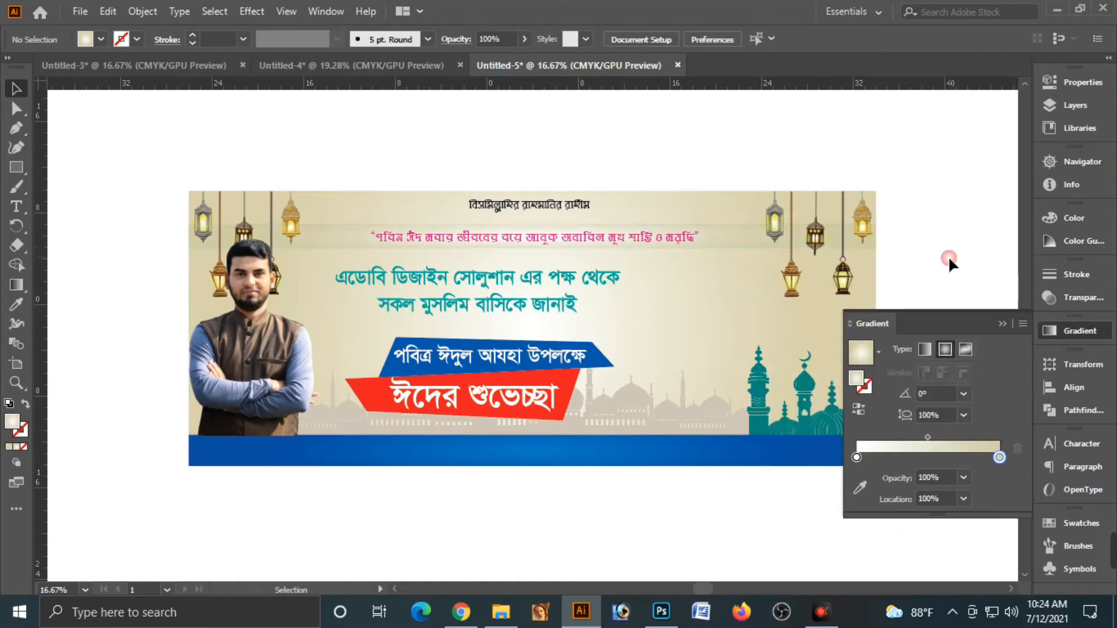
click(1007, 326)
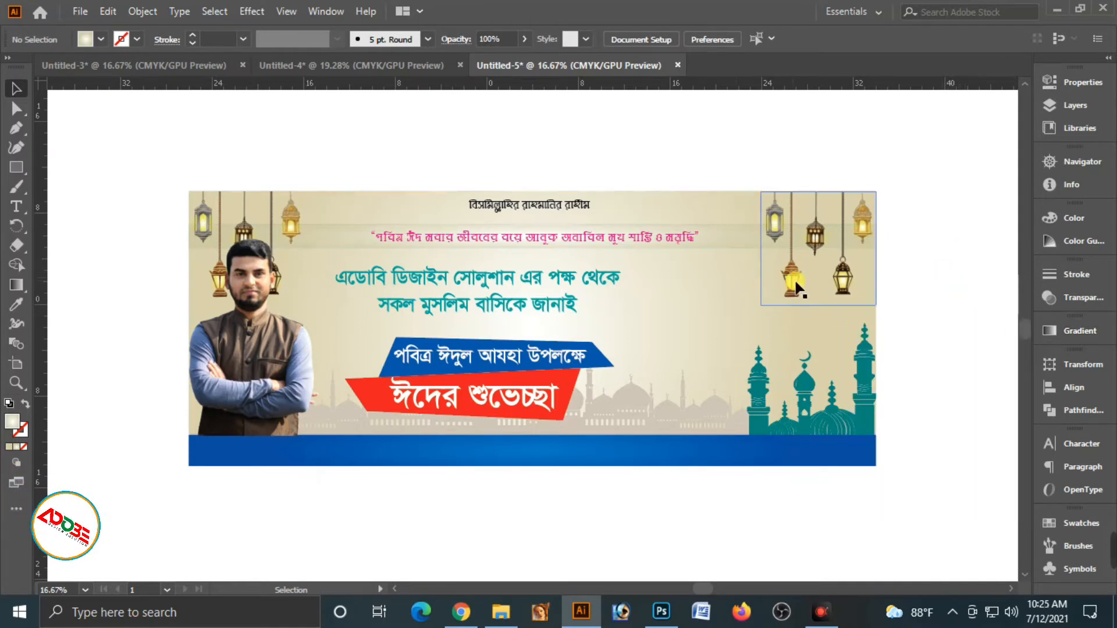
click(657, 241)
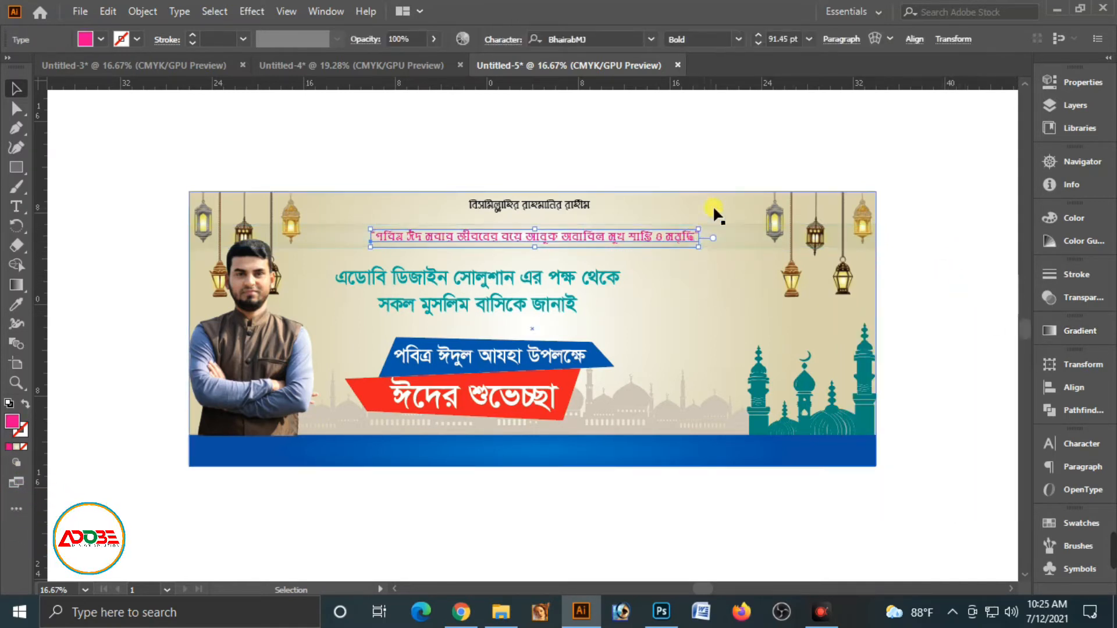
click(915, 299)
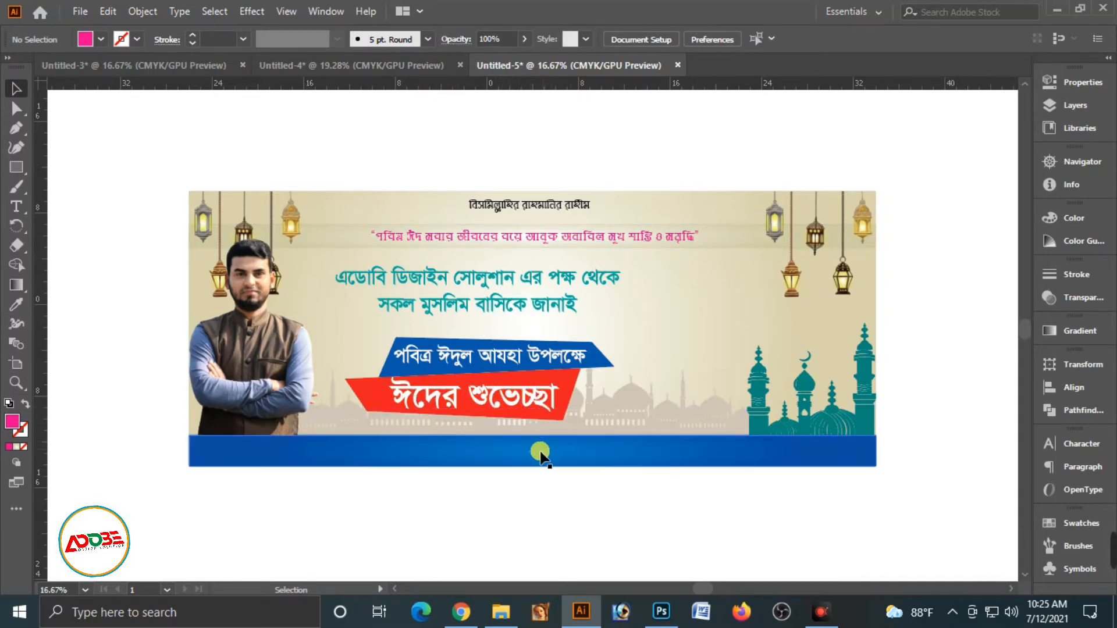
Transfer the courtesy line with its logo from Untitled-4 into the Untitled-5 banner and centre it on the blue bottom bar
click(314, 65)
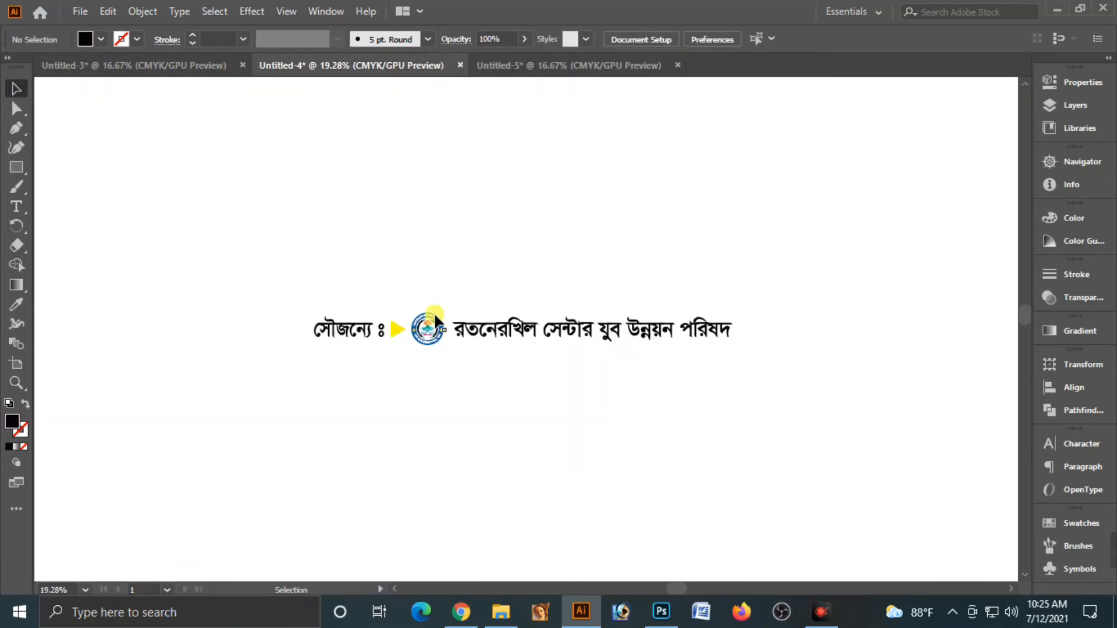
click(438, 319)
key(ctrl+x)
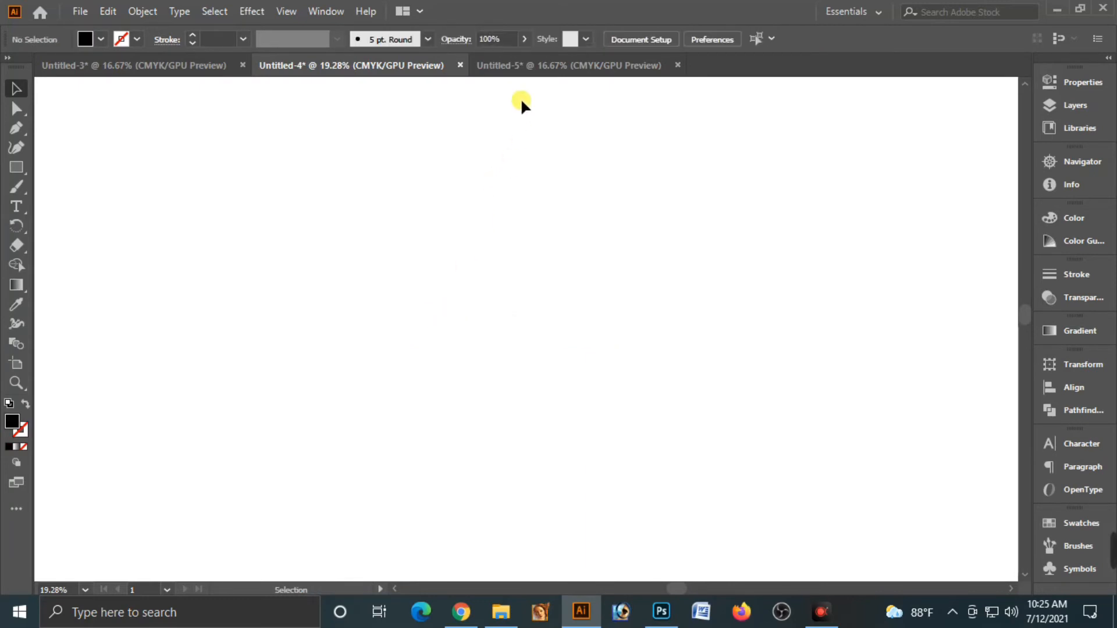
click(538, 66)
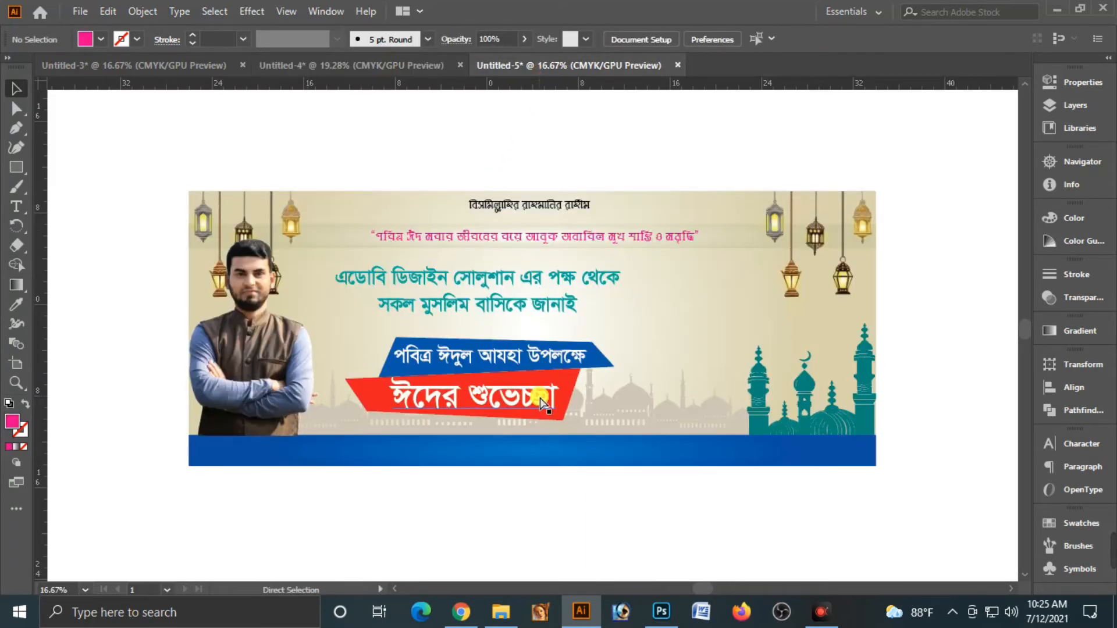
key(ctrl+v)
drag(570, 340, 592, 451)
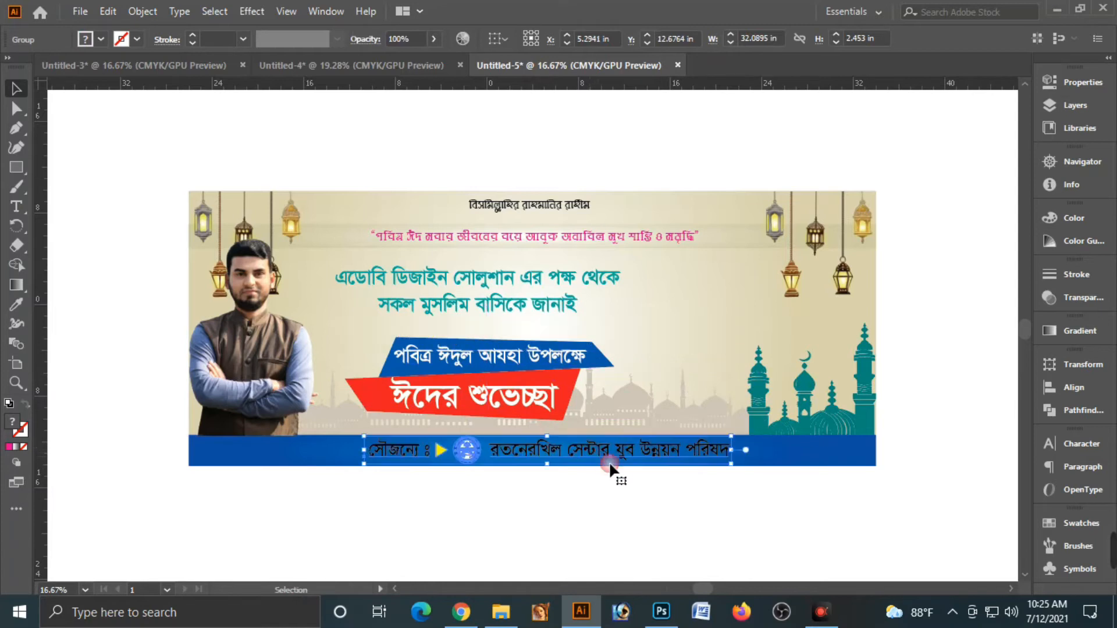
click(756, 463)
click(688, 461)
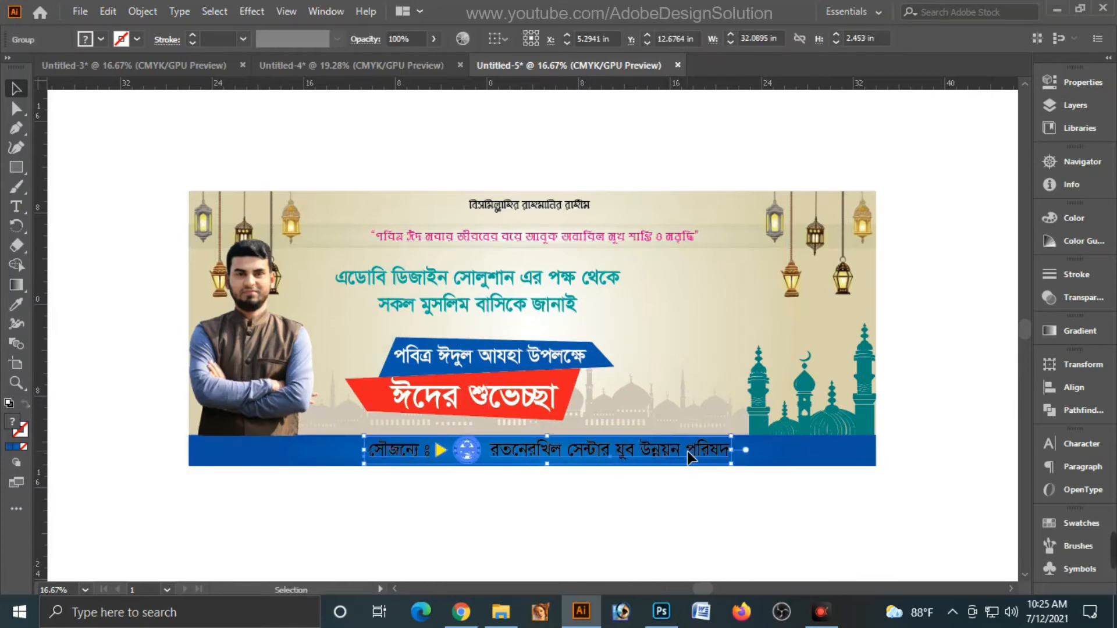
drag(688, 461, 675, 458)
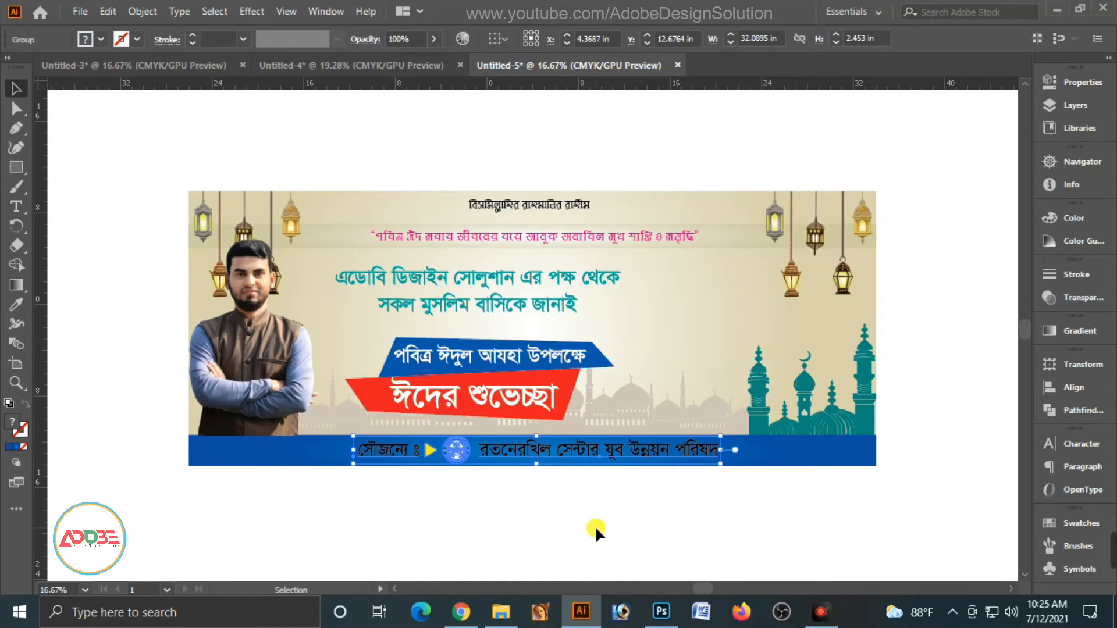
Ungroup the courtesy line on the blue bar and fill its text parts with white, leaving the logo and arrow colours
right_click(574, 462)
click(620, 307)
click(591, 460)
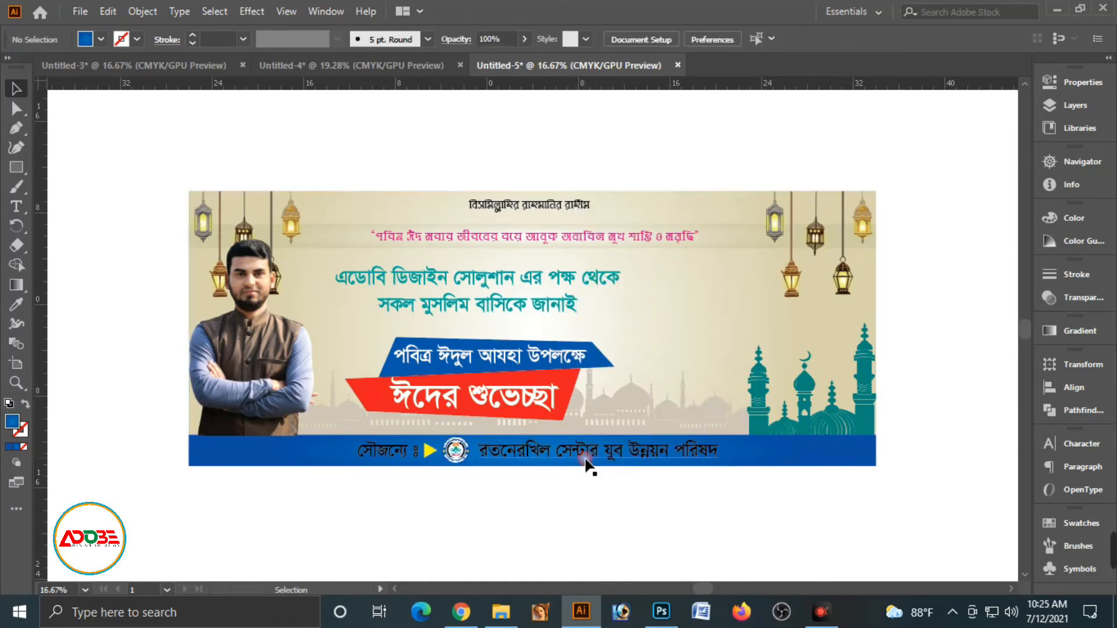
shift+click(382, 462)
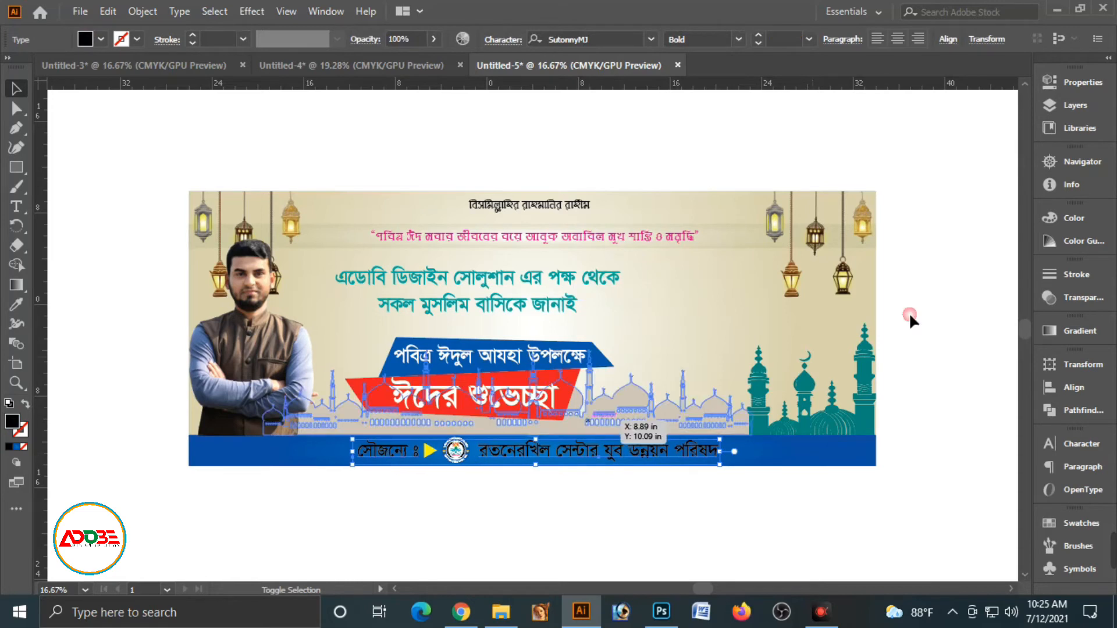
click(1058, 218)
click(606, 527)
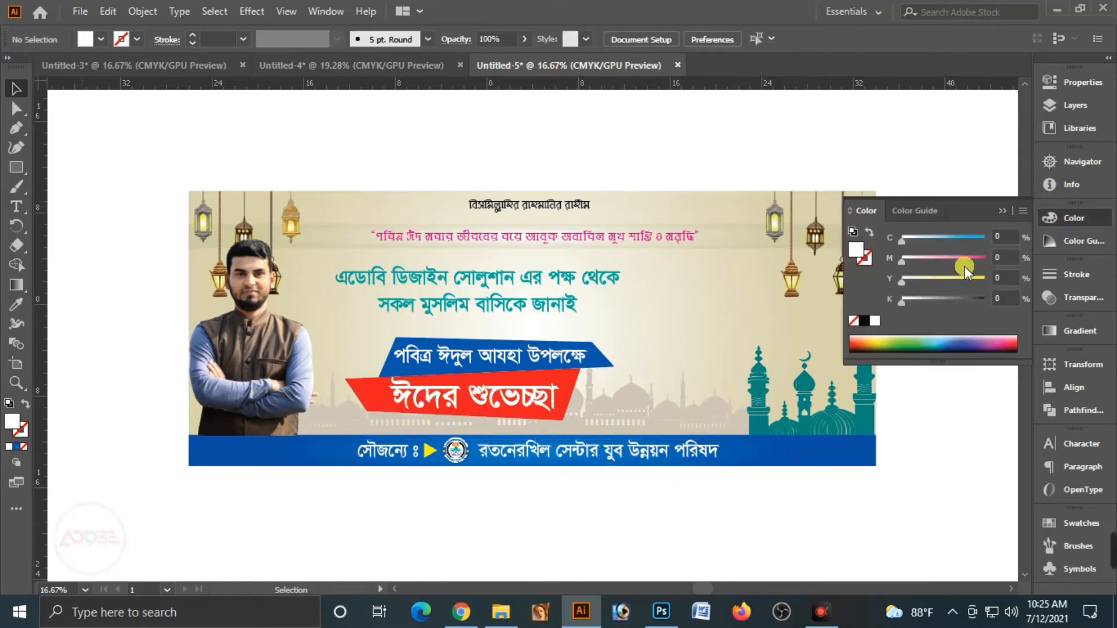
click(1001, 211)
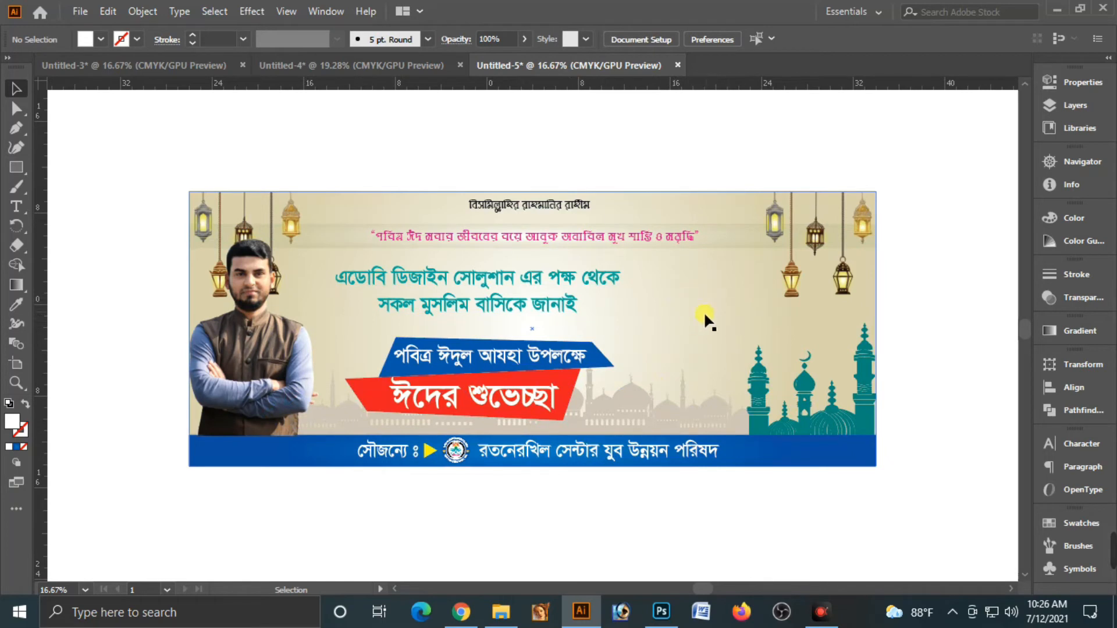
Transfer the Eid Mubarak lettering from Untitled-4 into the Untitled-5 banner, scale it down slightly and place it beside the teal sender text
click(358, 65)
click(523, 337)
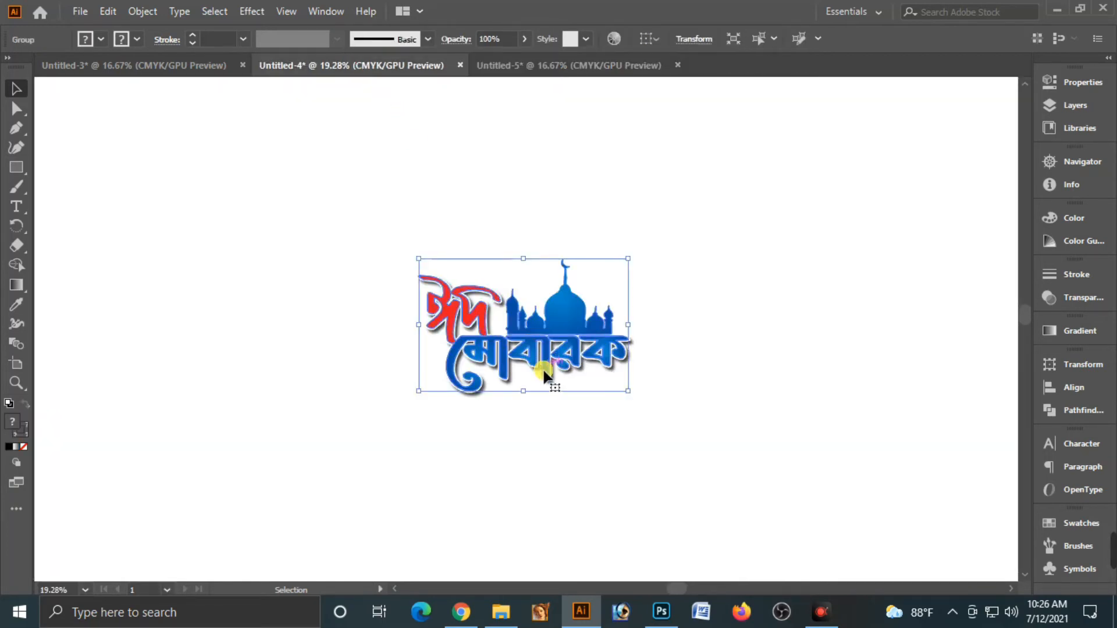
key(ctrl+x)
click(532, 62)
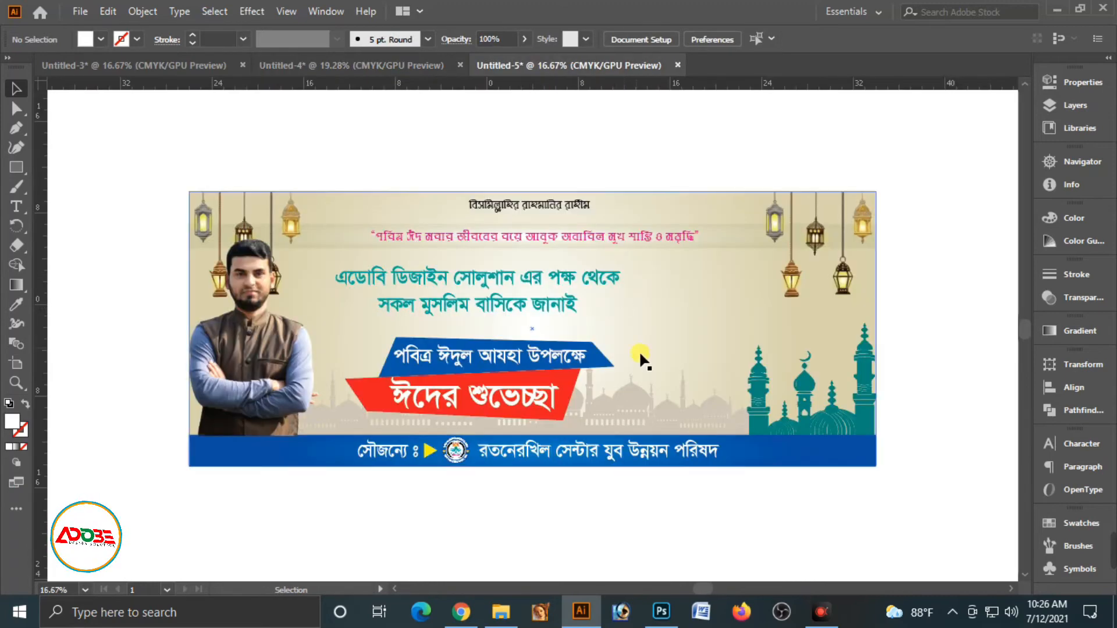
key(ctrl+v)
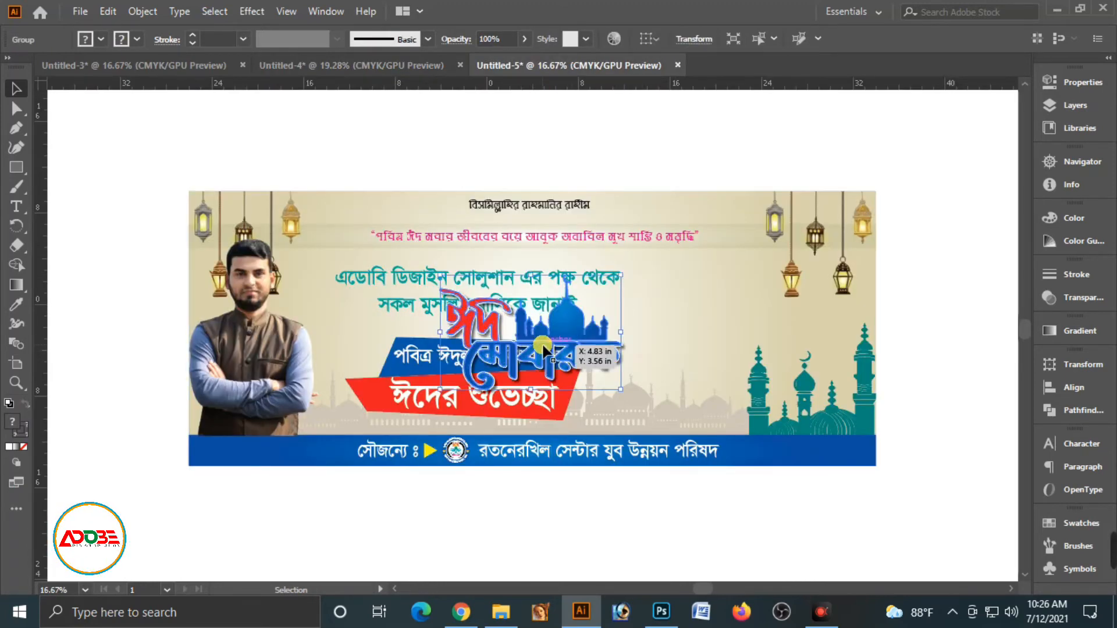
drag(542, 347, 714, 322)
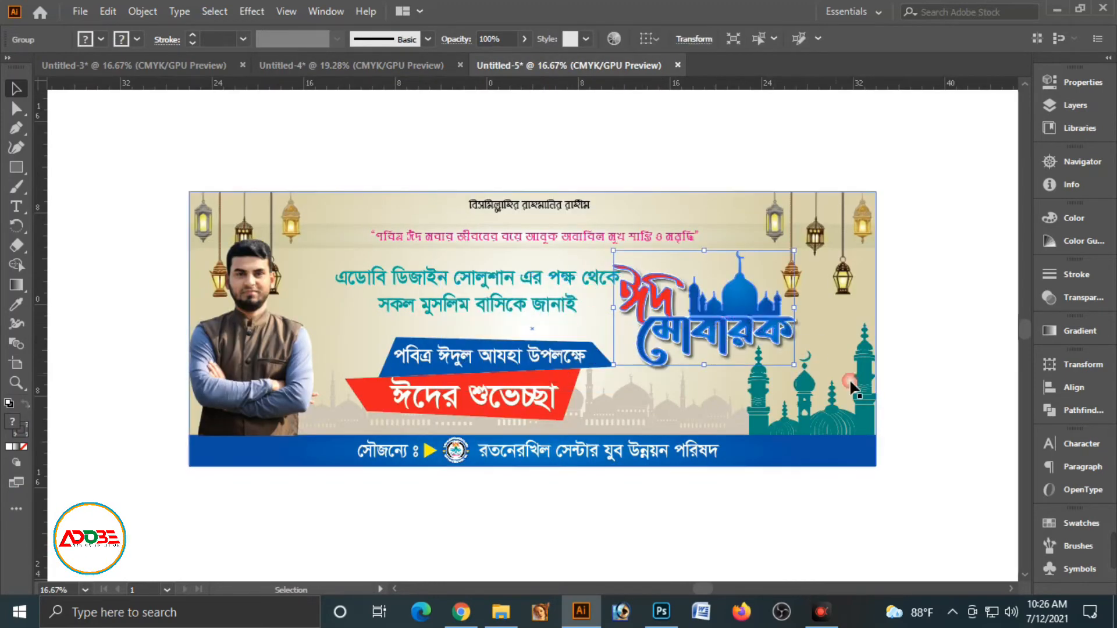
drag(801, 373, 797, 374)
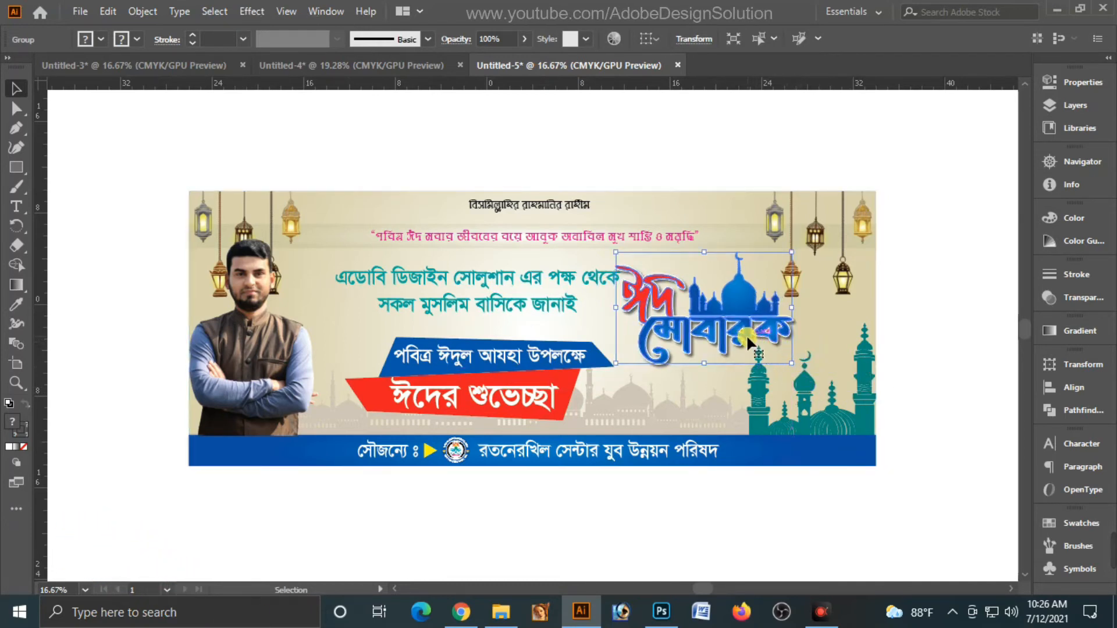
drag(745, 333, 746, 331)
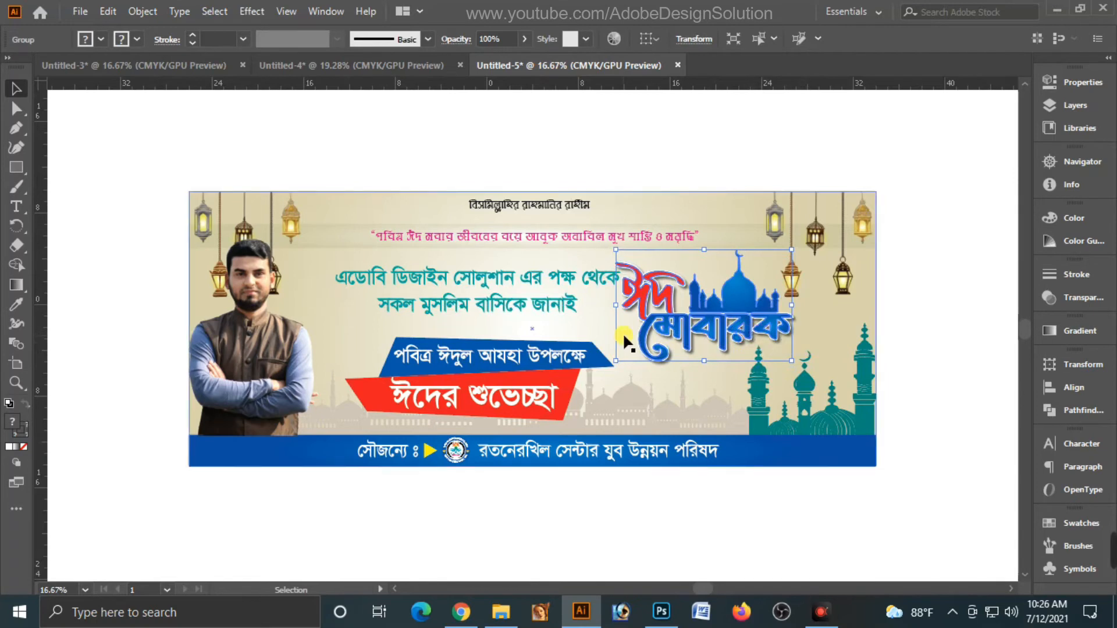
key(shift+Up)
key(shift+Left)
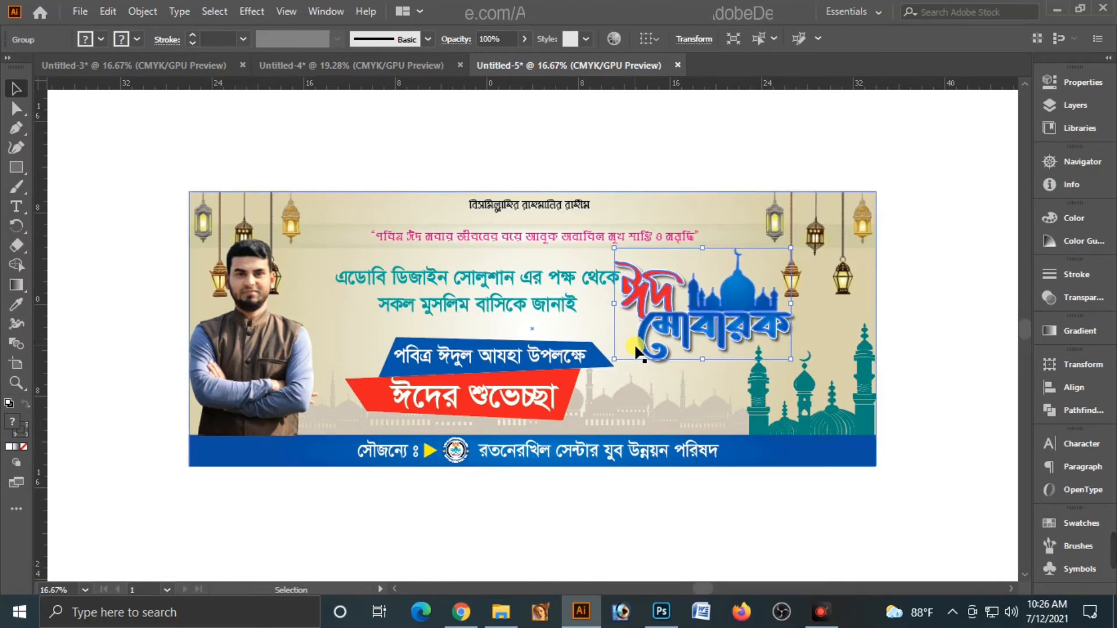
Shift the teal two-line sender text towards the portrait so it clears the Eid Mubarak lettering
drag(528, 299, 503, 300)
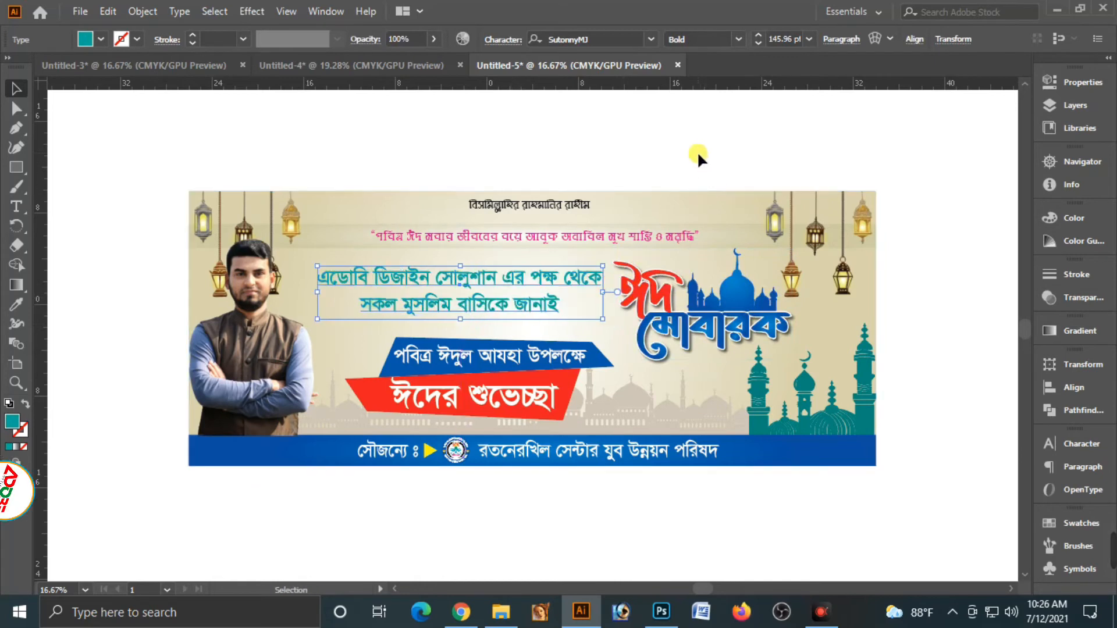
click(744, 162)
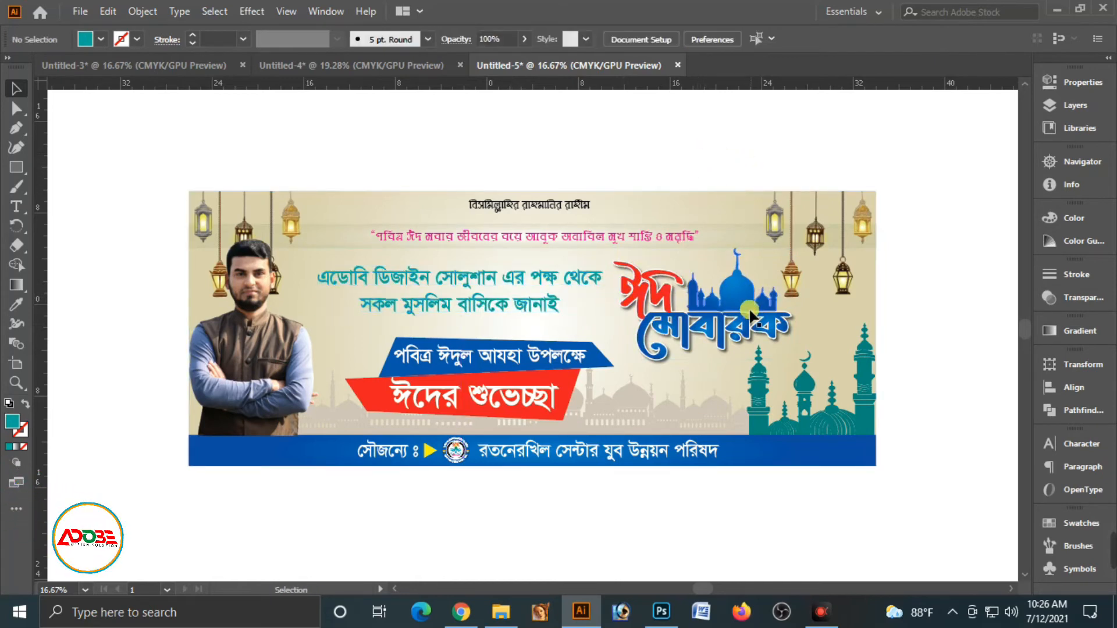
click(733, 323)
click(721, 153)
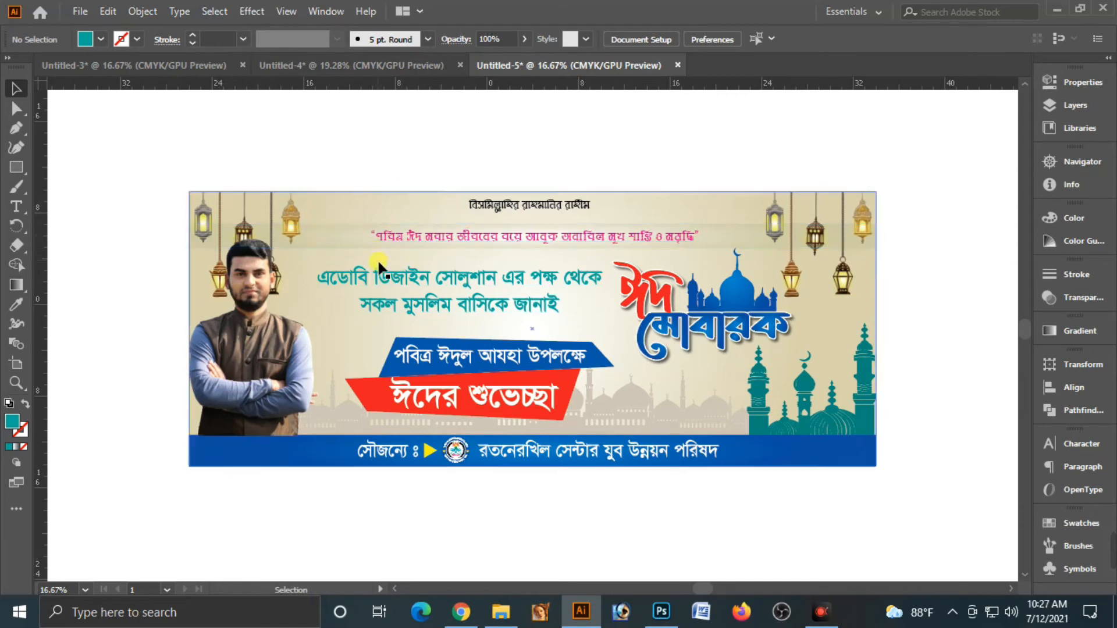
Copy the gradient background rectangle from the Untitled-5 banner and paste it into Untitled-4
click(378, 201)
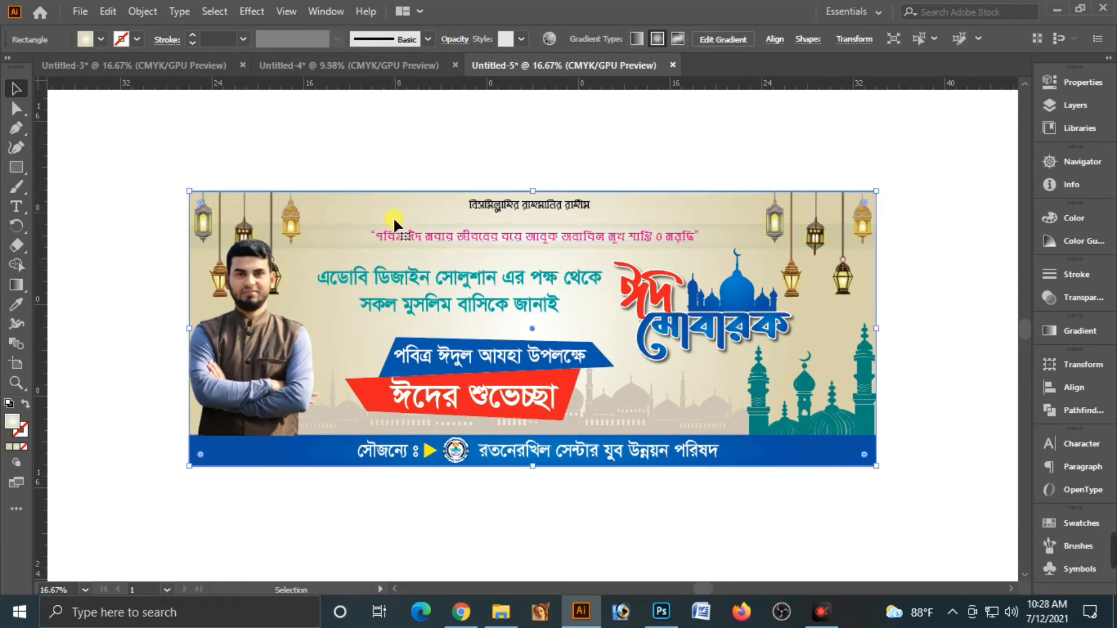
key(a)
key(v)
click(108, 11)
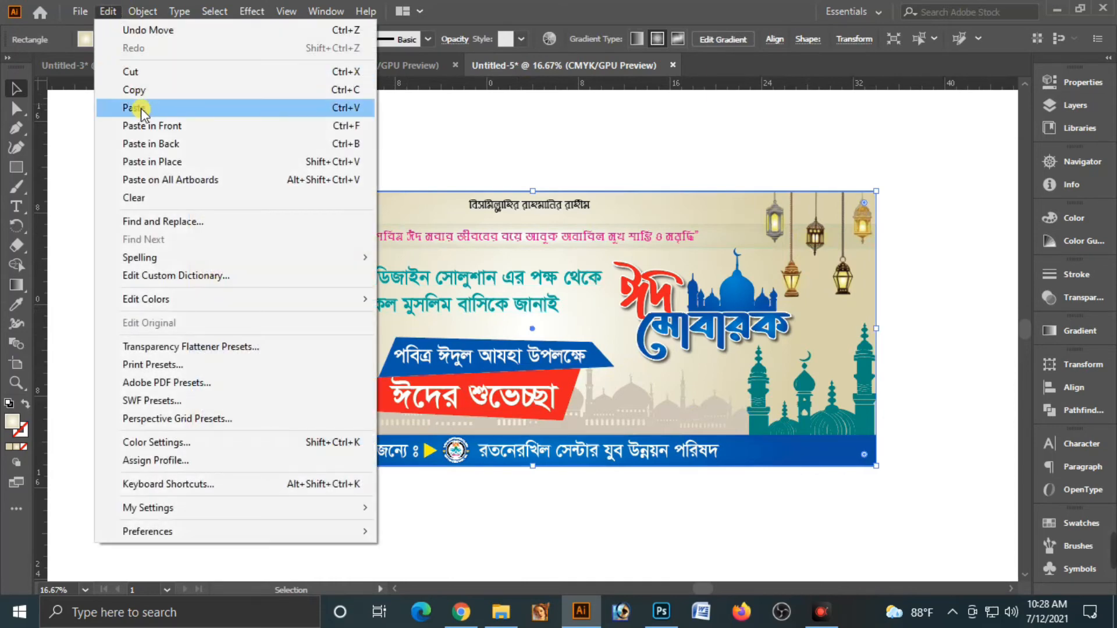
click(256, 93)
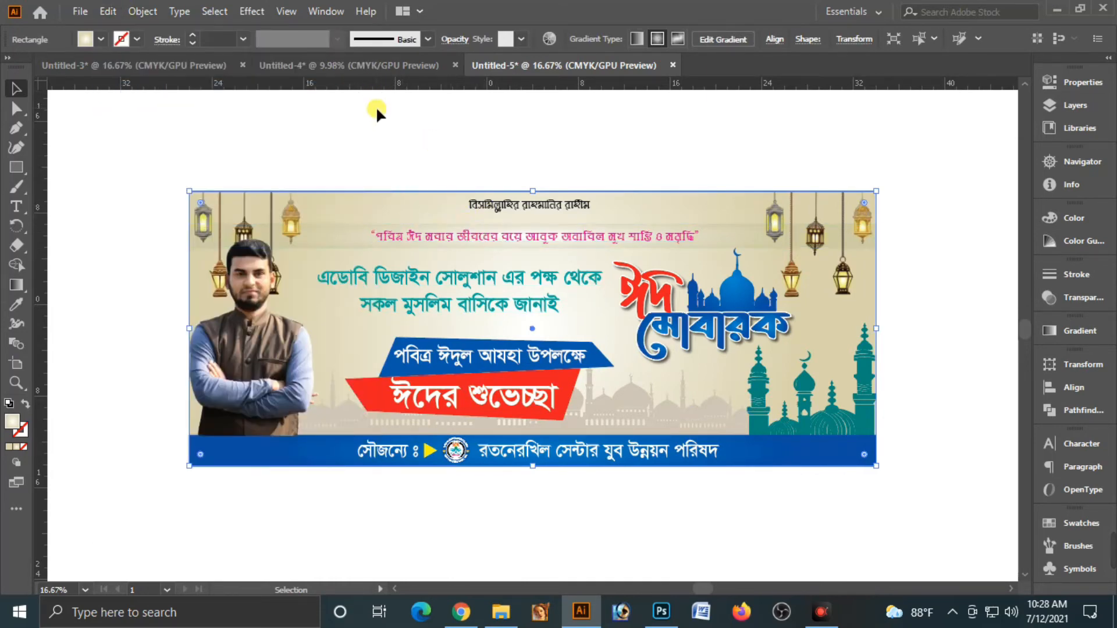
click(352, 64)
key(ctrl+v)
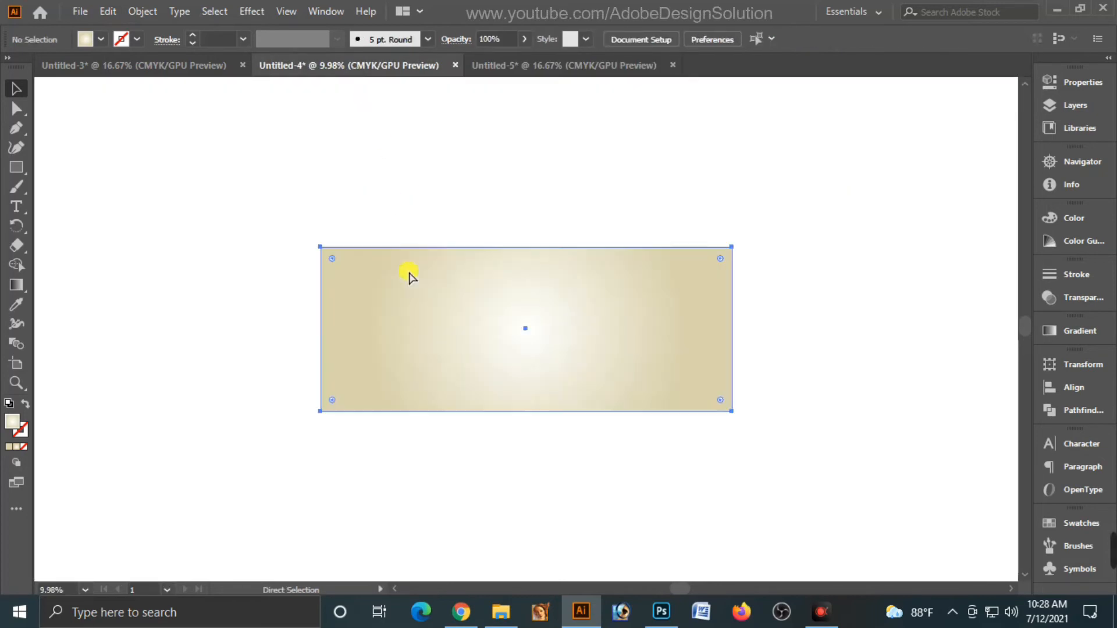
Draw a tall, very thin vertical rectangle beside the gradient rectangle and darken its fill to 100% K
click(13, 171)
drag(206, 216, 216, 435)
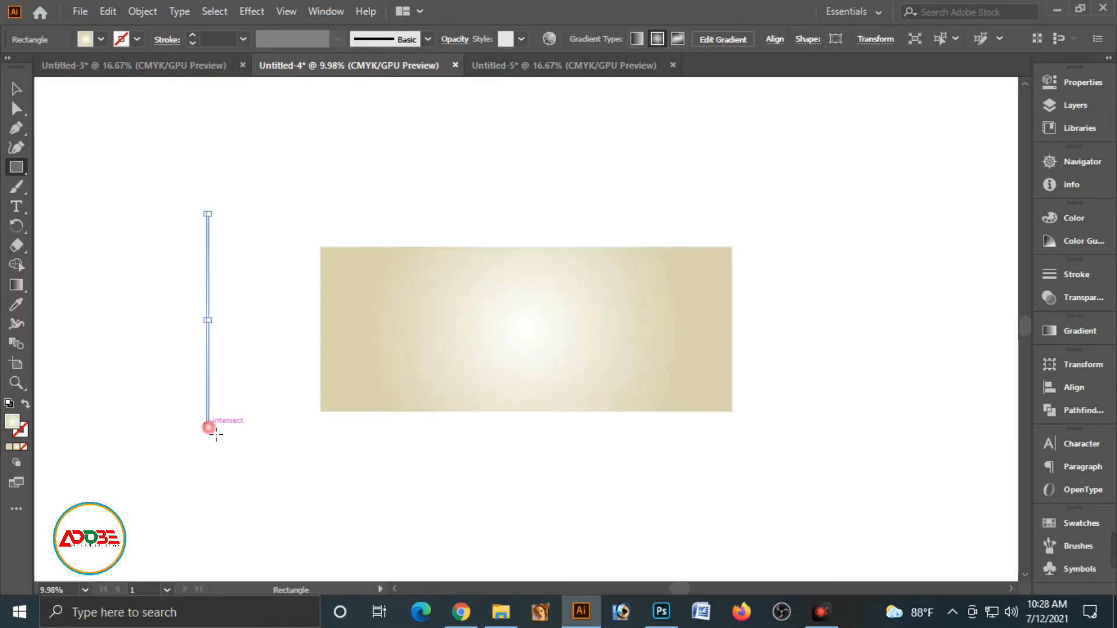
click(9, 447)
drag(901, 301, 984, 300)
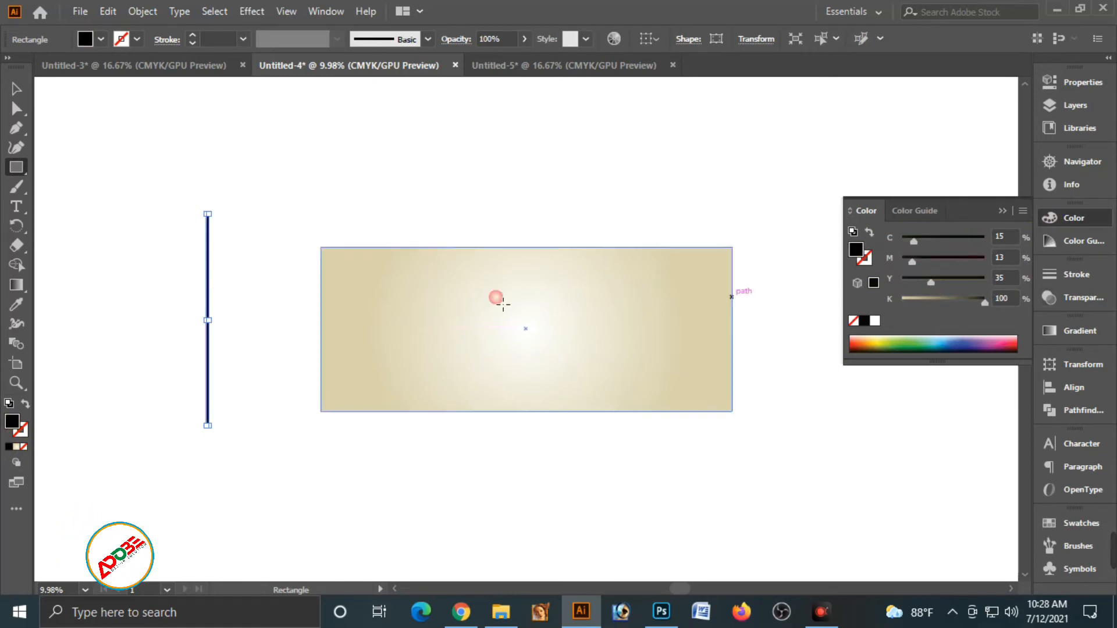
Duplicate the thin black bar straight sideways towards the gradient rectangle, leaving a narrow gap about as wide as the bar
click(14, 92)
click(133, 269)
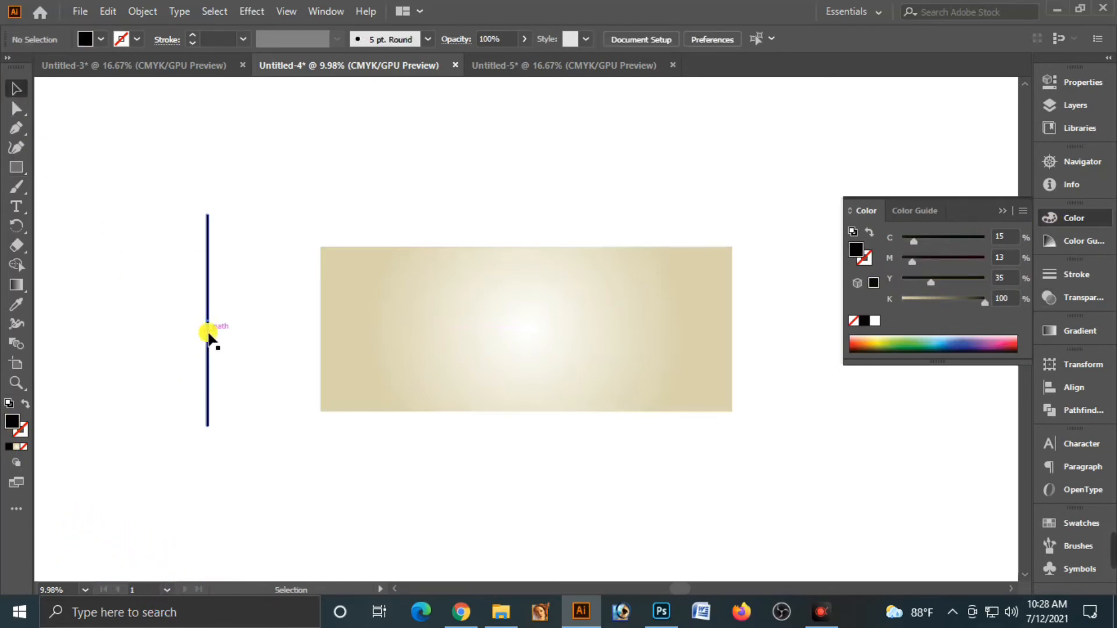
click(209, 336)
drag(159, 163, 224, 319)
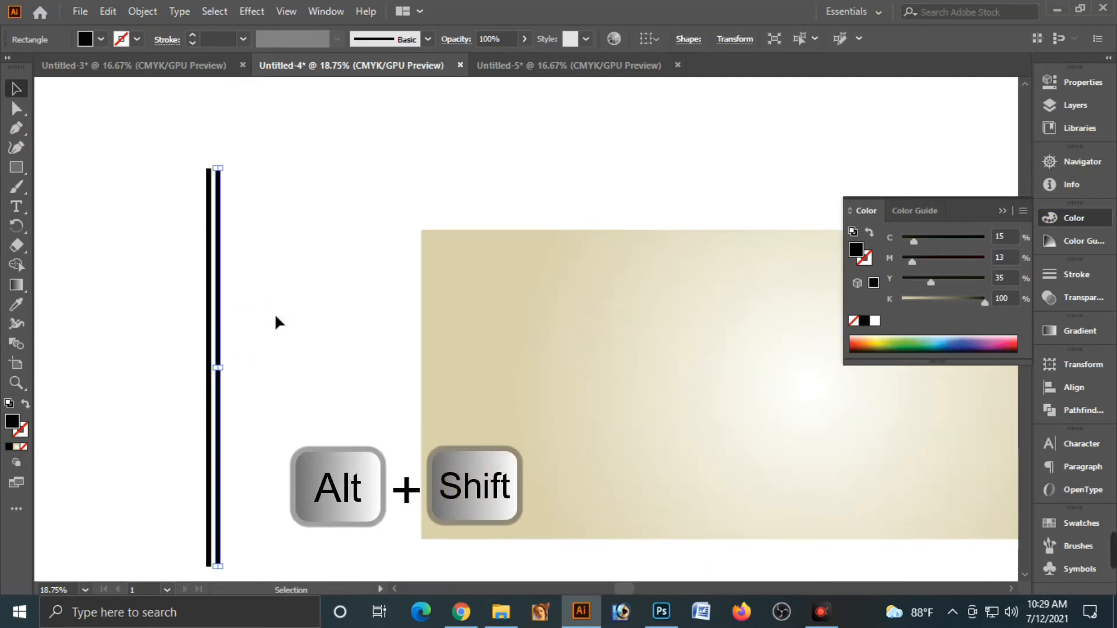
click(275, 313)
click(227, 314)
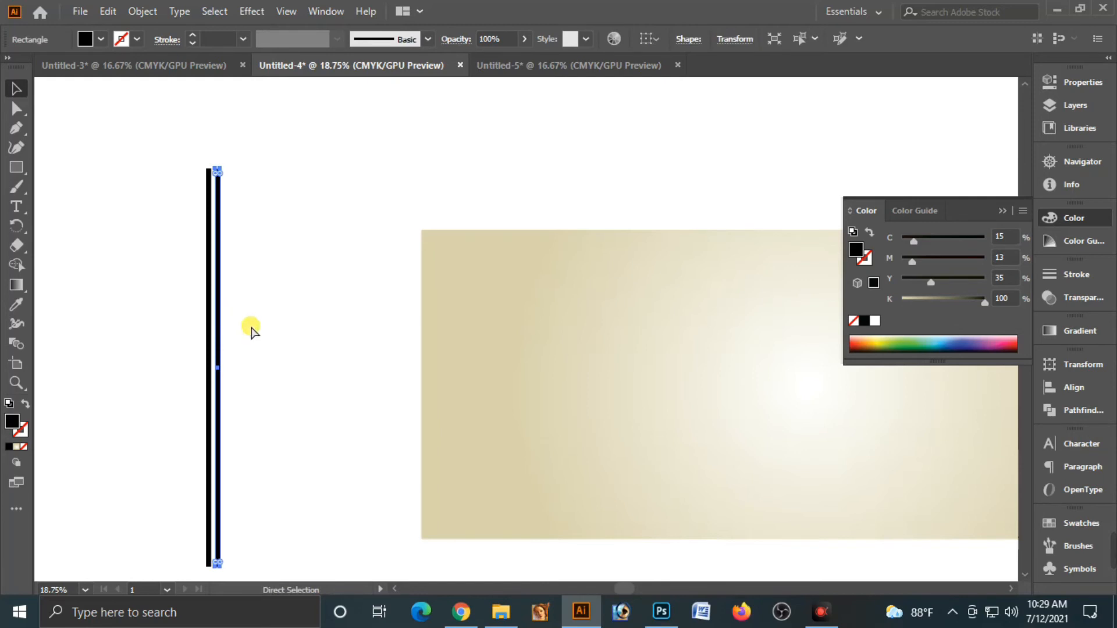
Repeat the bar duplication until evenly spaced vertical stripes extend across and beyond the whole gradient rectangle
key(ctrl+d)
key(ctrl+d)
key(ctrl+d)
key(ctrl+d)
key(ctrl+d)
key(ctrl+d)
key(ctrl+d)
key(ctrl+d)
key(ctrl+d)
key(ctrl+d)
key(ctrl+d)
key(ctrl+d)
key(ctrl+d)
key(ctrl+d)
key(ctrl+d)
key(ctrl+d)
key(ctrl+d)
key(ctrl+d)
key(ctrl+d)
key(ctrl+d)
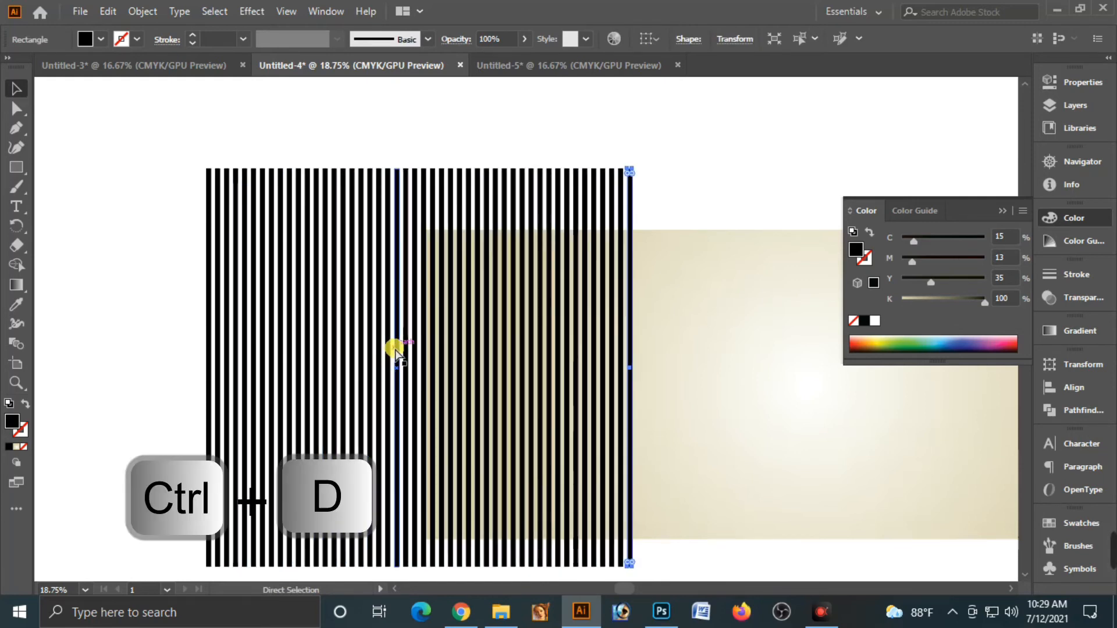
key(ctrl+d)
key(ctrl+d)
key(ctrl+d)
key(ctrl+d)
key(ctrl+d)
key(ctrl+d)
key(ctrl+d)
key(ctrl+d)
key(ctrl+d)
key(ctrl+d)
key(ctrl+d)
key(ctrl+d)
key(ctrl+d)
key(ctrl+d)
key(ctrl+d)
key(ctrl+d)
key(ctrl+d)
key(ctrl+d)
key(ctrl+d)
key(ctrl+d)
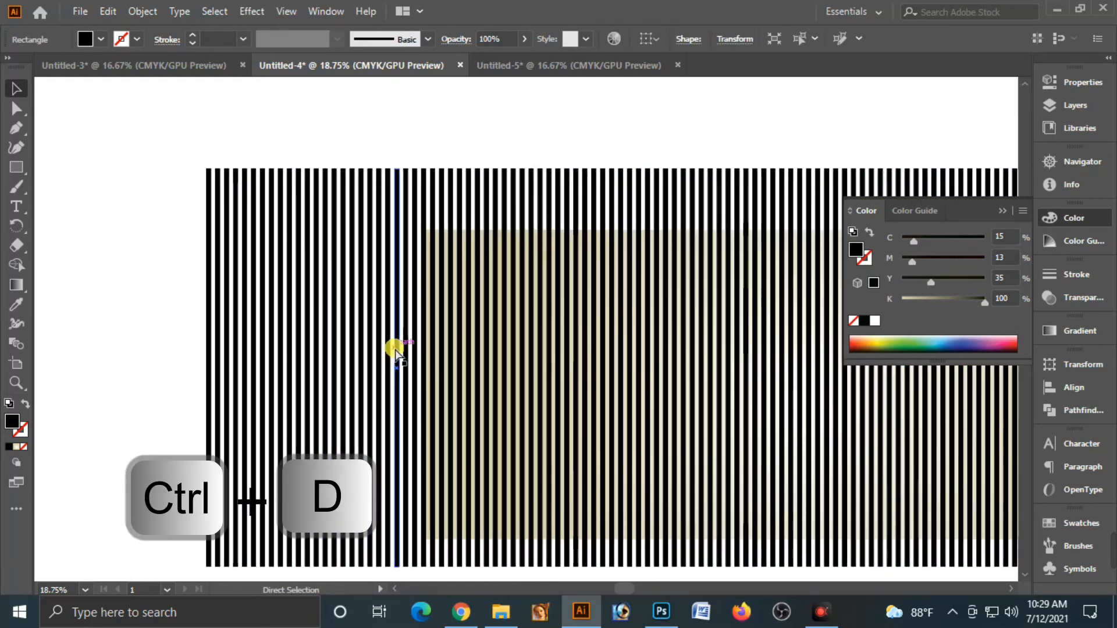
click(1002, 212)
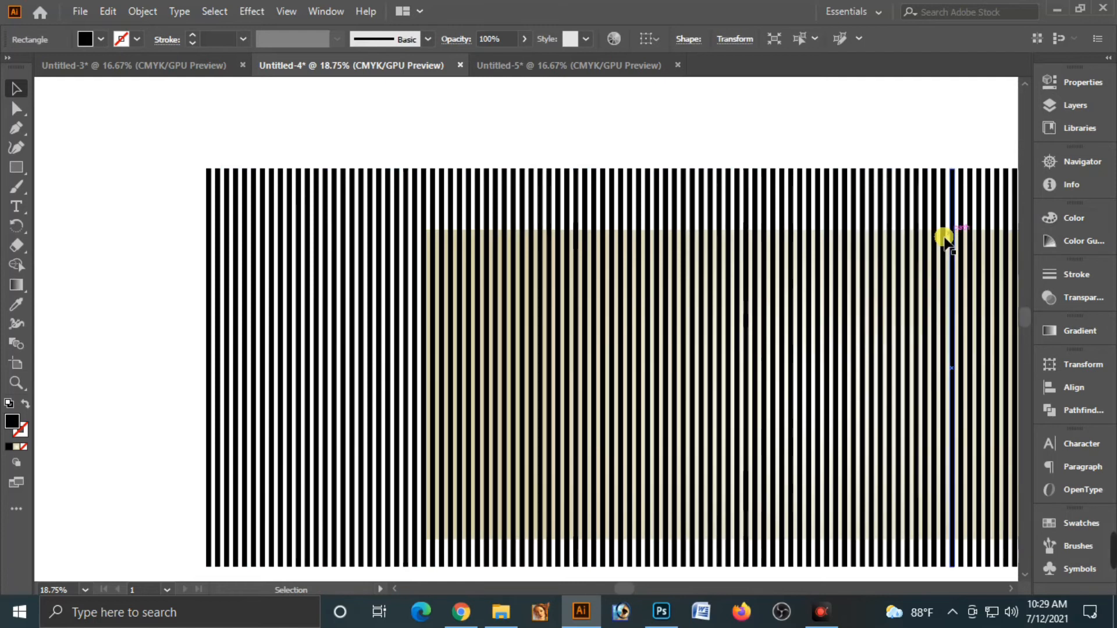
Select all the black bars without the gradient rectangle, compress their overall width slightly and group them
key(ctrl+minus)
key(ctrl+minus)
key(ctrl+minus)
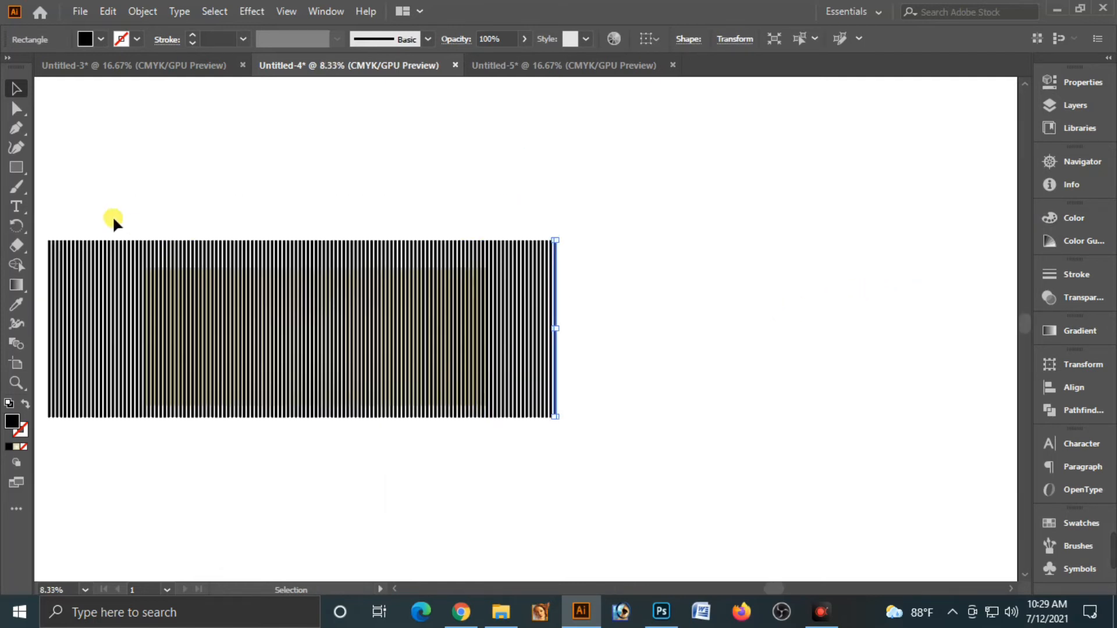
drag(298, 230, 403, 197)
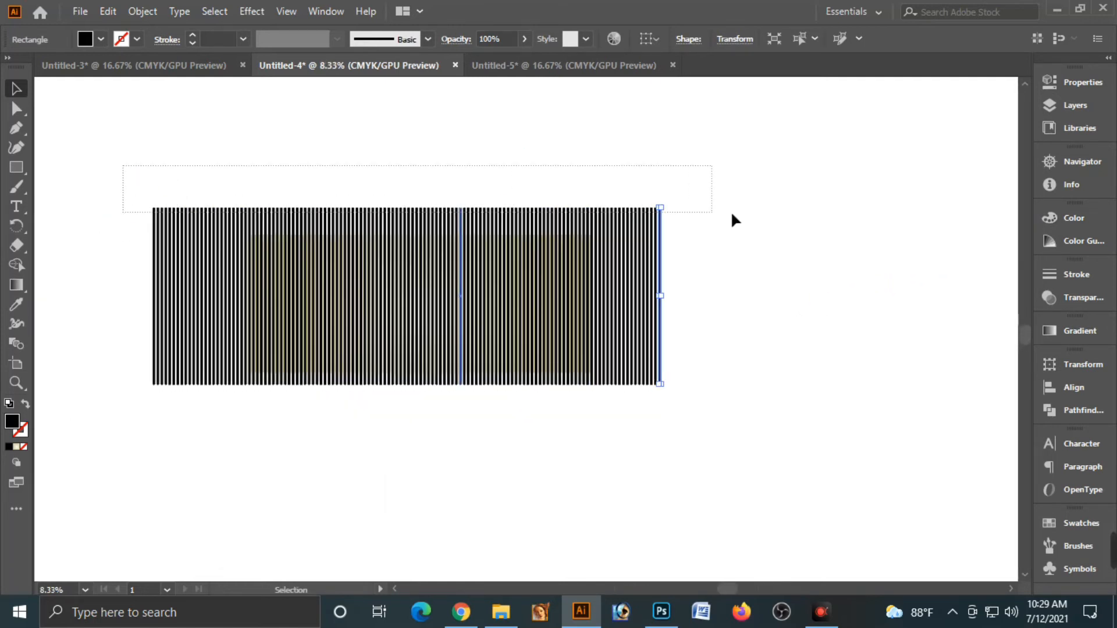
drag(732, 214, 751, 216)
drag(661, 296, 560, 298)
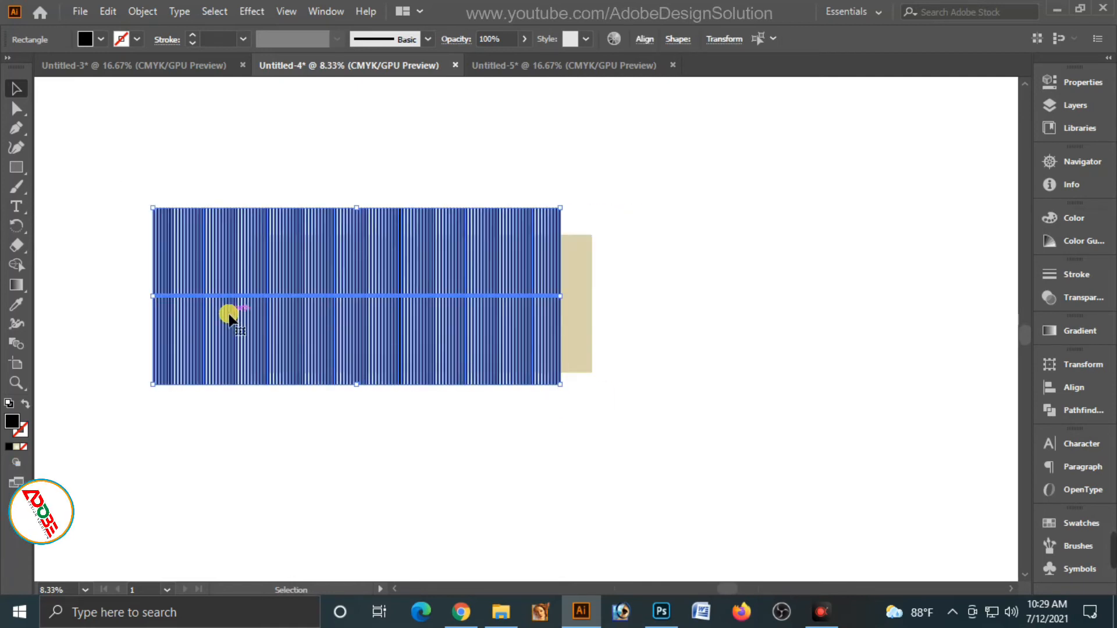
drag(230, 316, 300, 324)
right_click(356, 279)
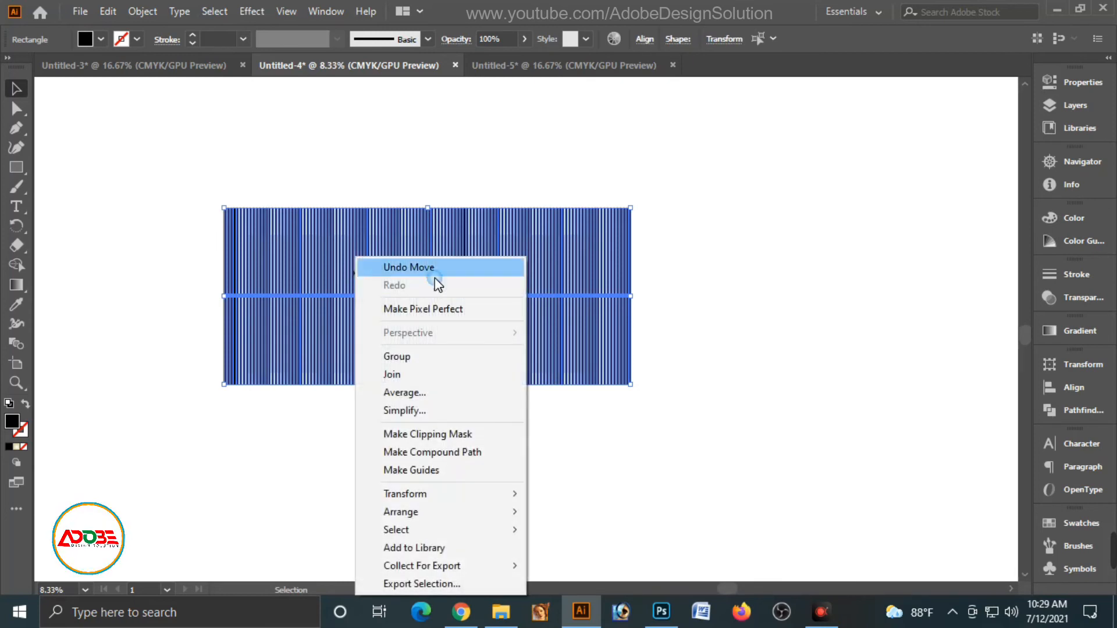
click(407, 358)
click(790, 406)
Place the striped group over the gradient rectangle and rotate it slightly counter-clockwise
drag(547, 349, 588, 249)
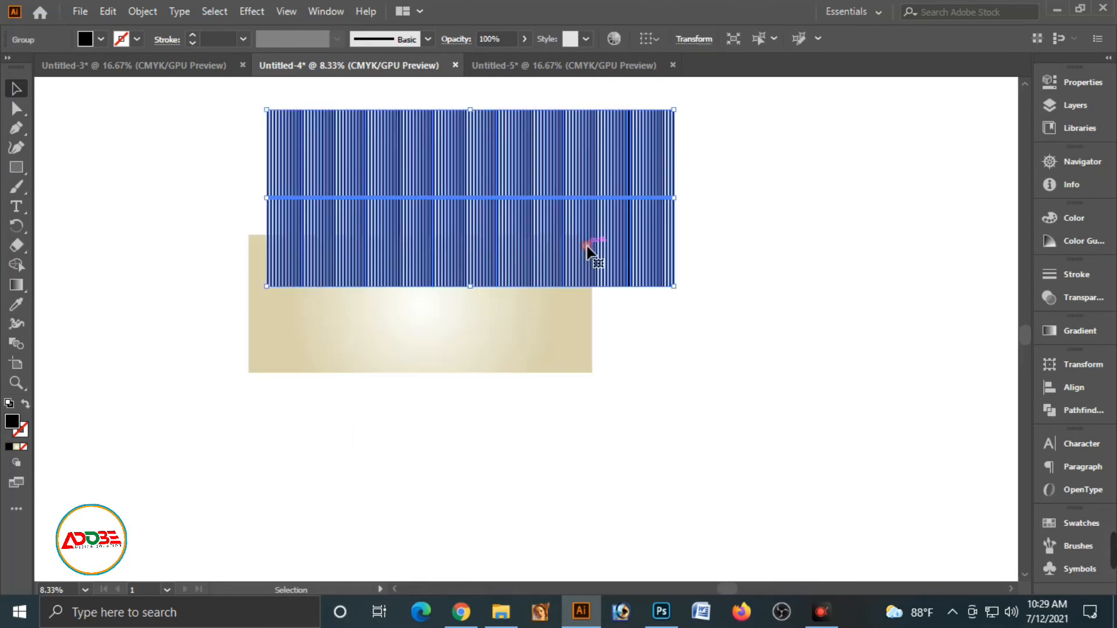
drag(217, 231, 296, 307)
drag(677, 196, 689, 242)
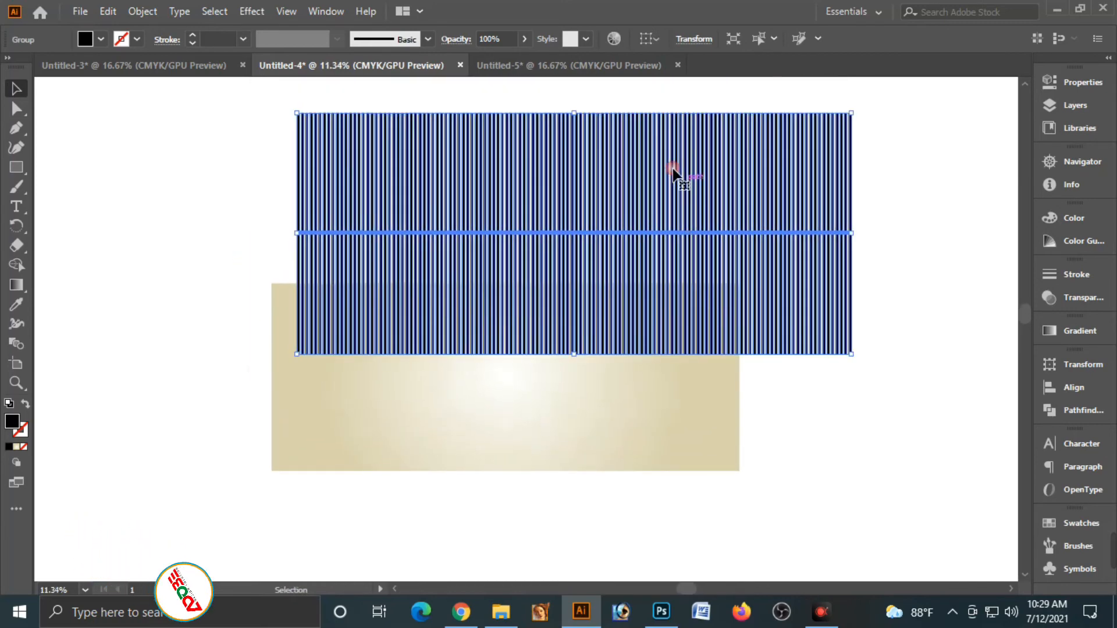
drag(673, 169, 619, 303)
mouse_move(846, 496)
mouse_down()
mouse_move(807, 387)
mouse_move(788, 386)
mouse_move(790, 330)
mouse_up()
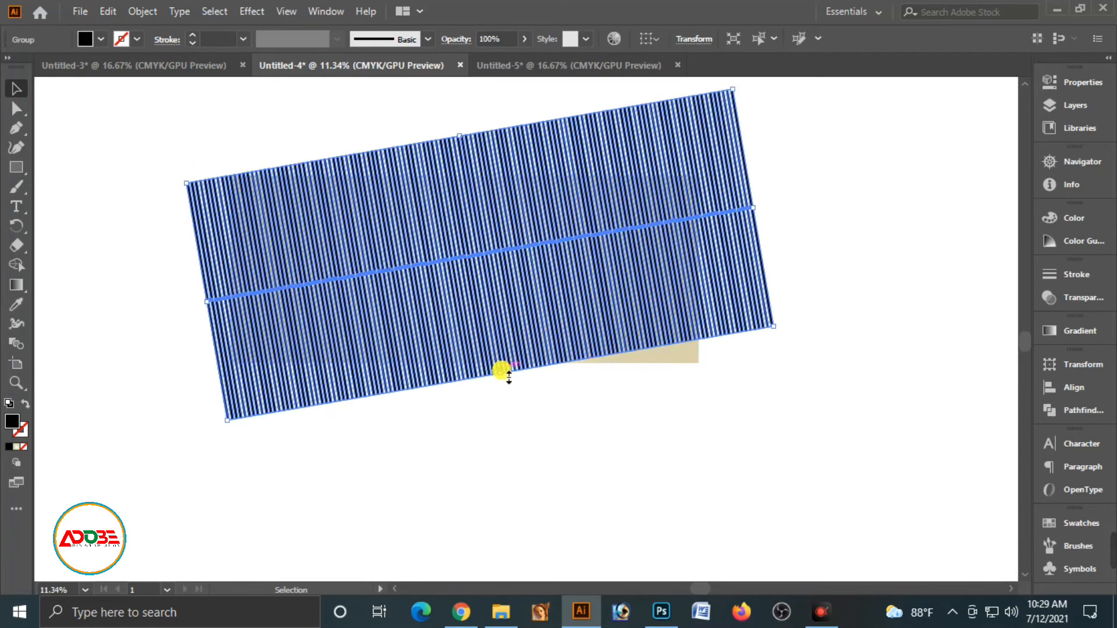
Stretch the striped group's height so it covers the gradient rectangle completely and tilt it a little further counter-clockwise
drag(498, 373, 544, 453)
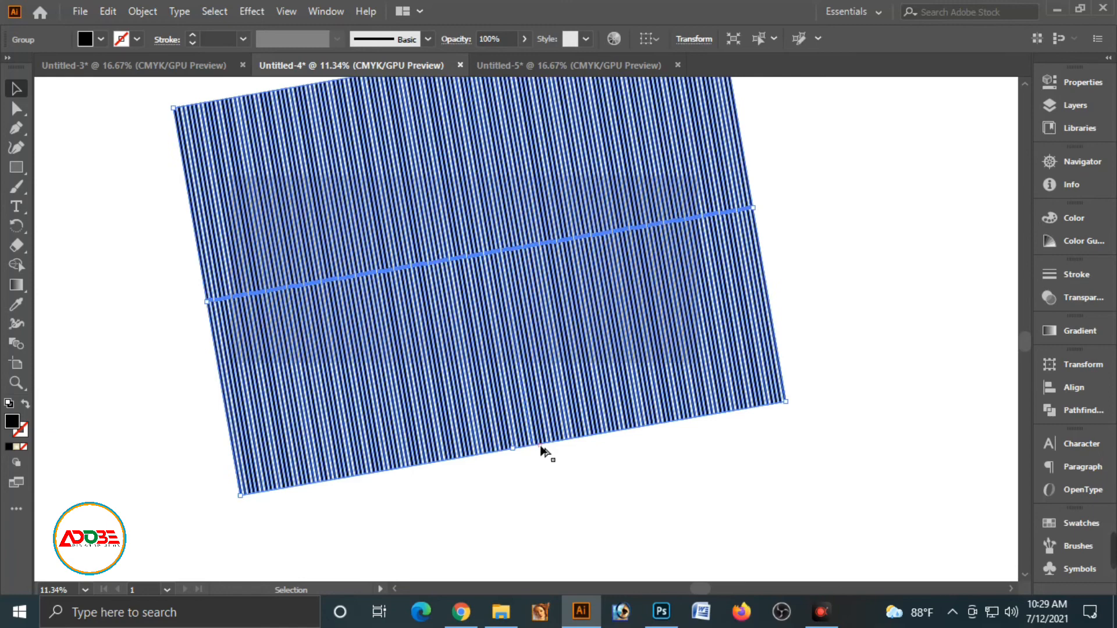
click(825, 271)
key(ctrl+a)
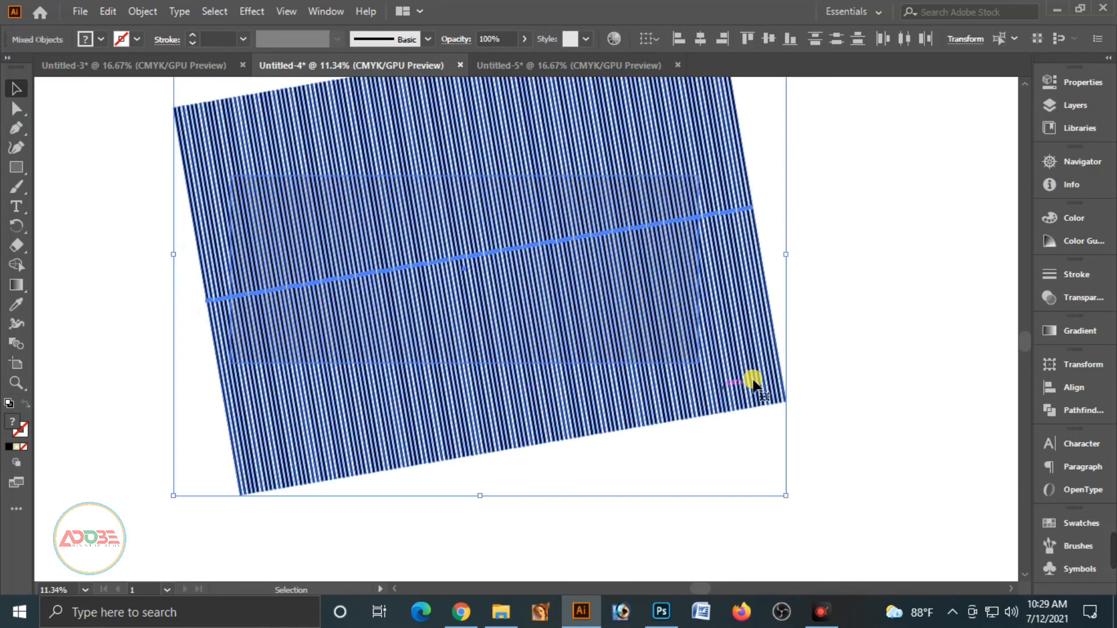
click(839, 358)
click(783, 407)
drag(797, 411, 812, 392)
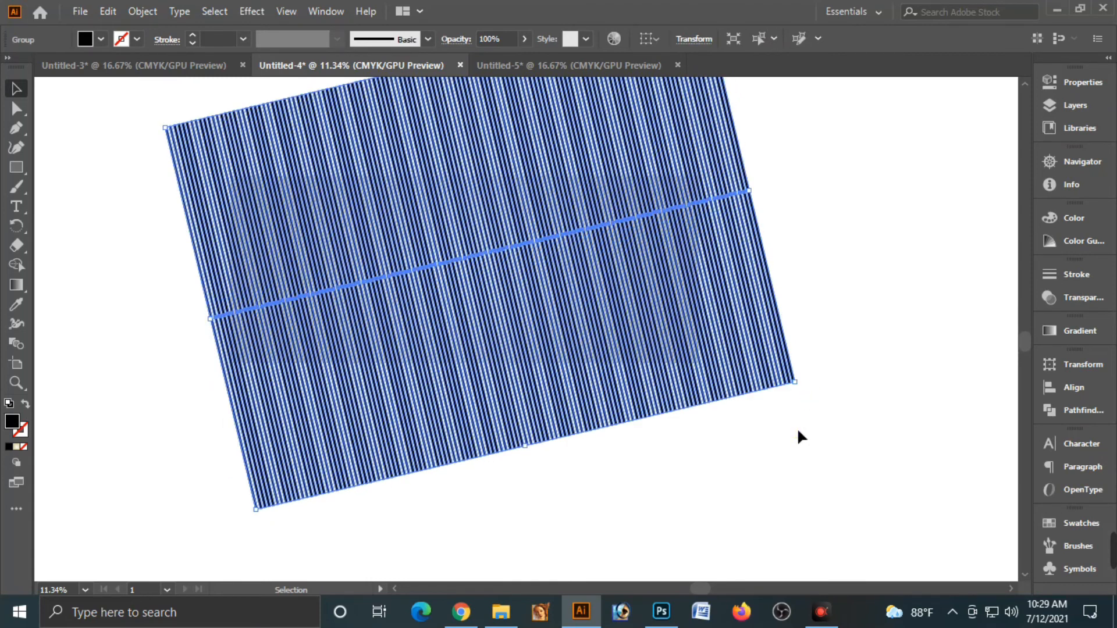
Divide the striped group together with the gradient rectangle using Pathfinder and ungroup the resulting pieces
drag(797, 431, 265, 285)
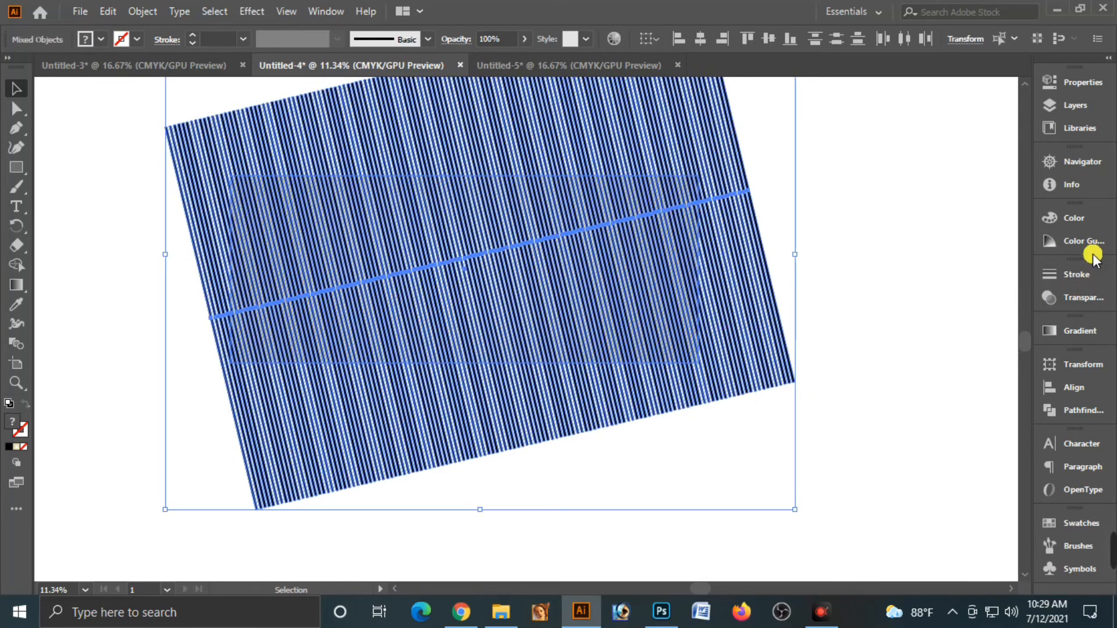
click(1076, 411)
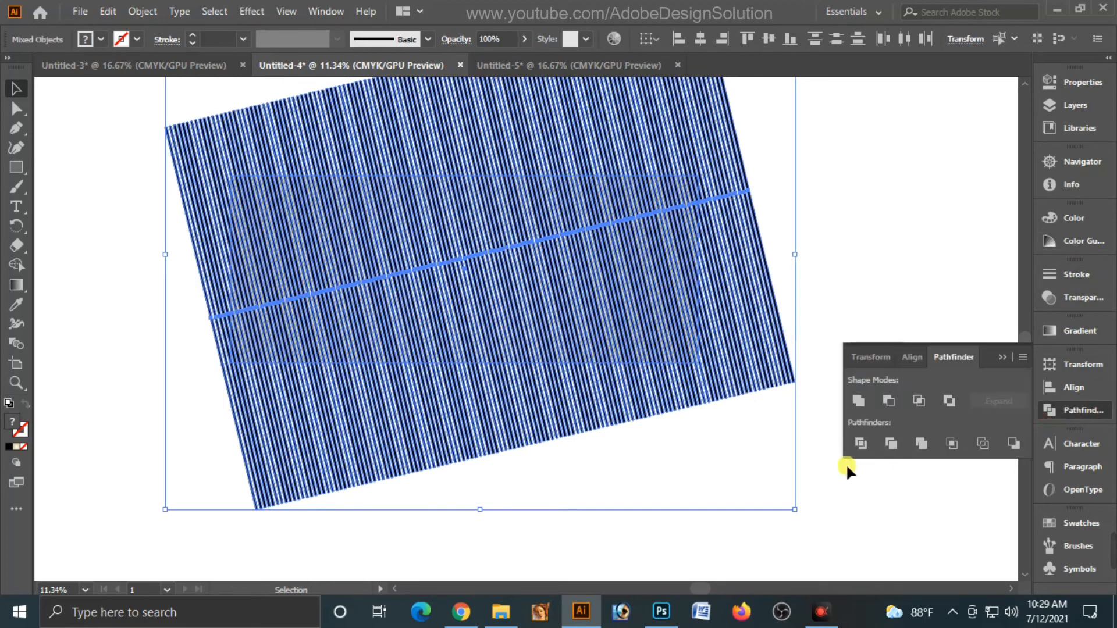
click(863, 445)
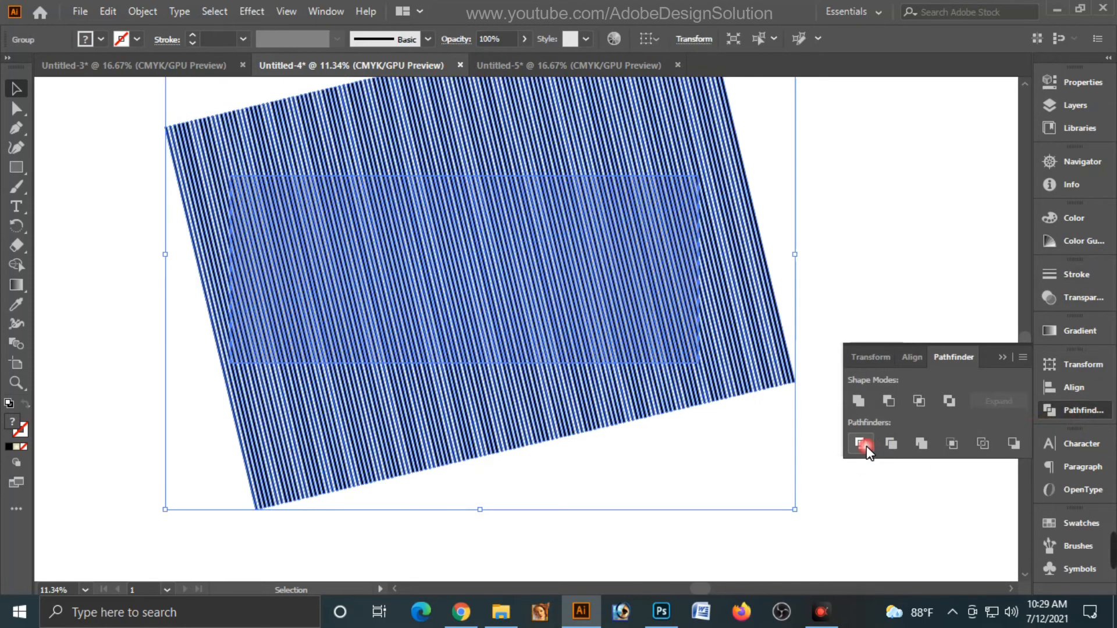
right_click(452, 236)
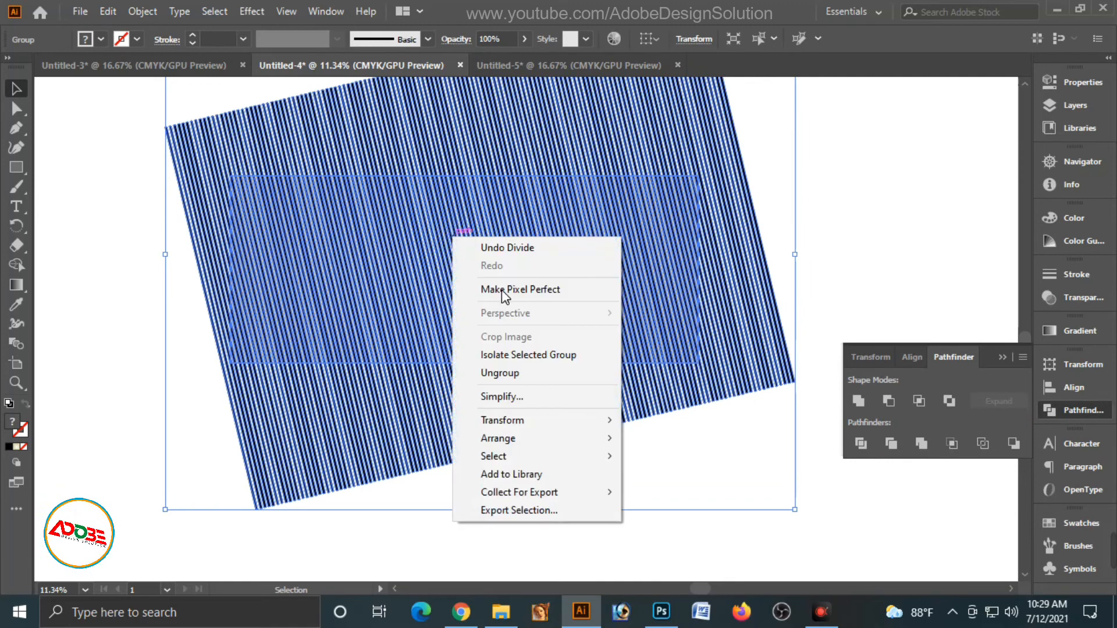
click(504, 373)
Delete all stripe pieces lying outside the gradient rectangle's edges
click(172, 434)
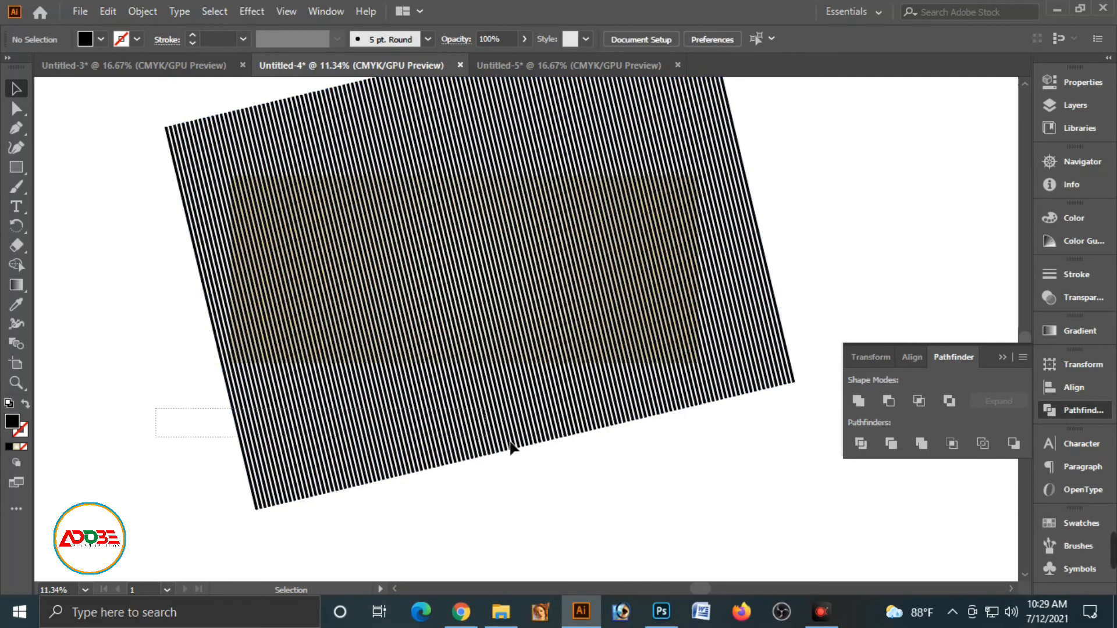
drag(775, 482, 787, 486)
key(Delete)
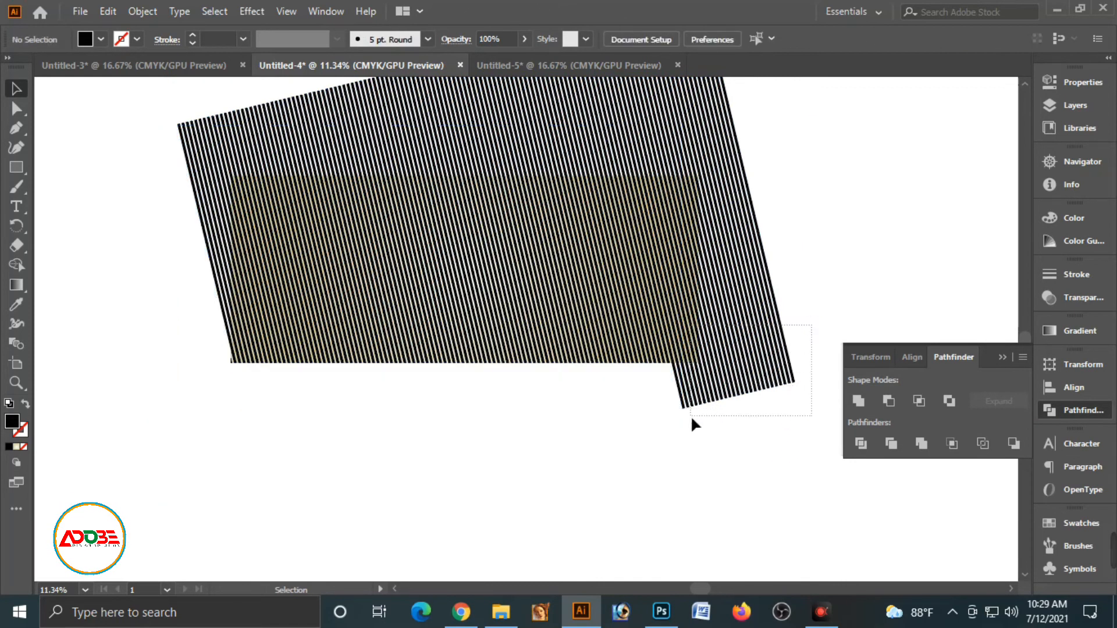
drag(690, 415, 690, 415)
key(Delete)
drag(747, 449, 689, 393)
key(Delete)
drag(125, 83, 883, 164)
key(Delete)
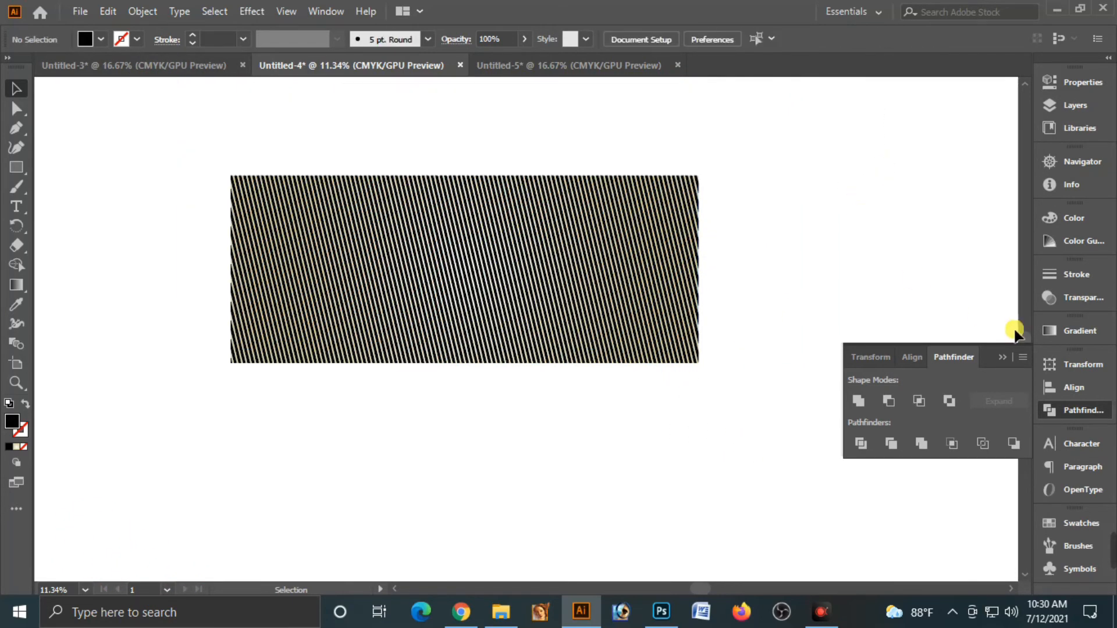
Select all stripes with the same black fill colour, move them clear above the gradient rectangle and fill them with white
click(893, 357)
click(160, 146)
drag(604, 180, 551, 264)
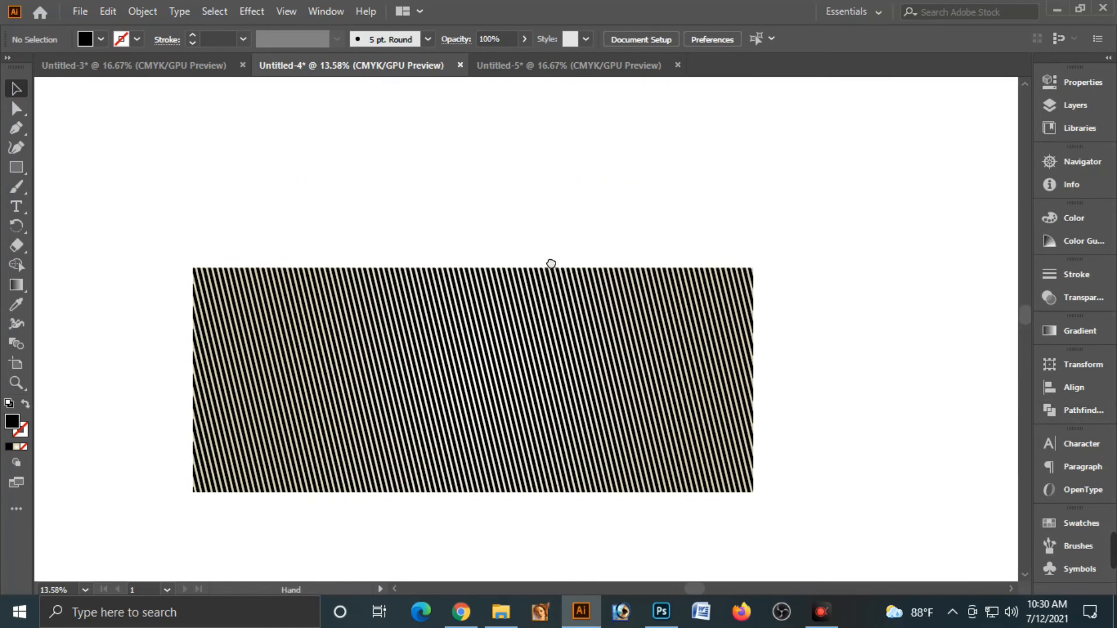
click(399, 302)
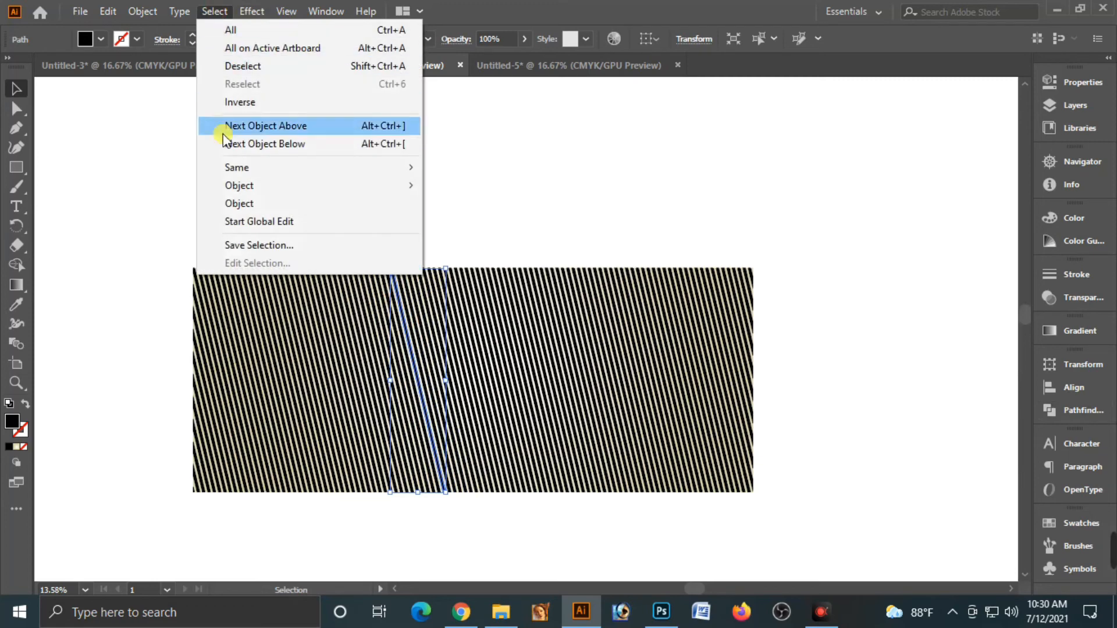
mouse_move(282, 179)
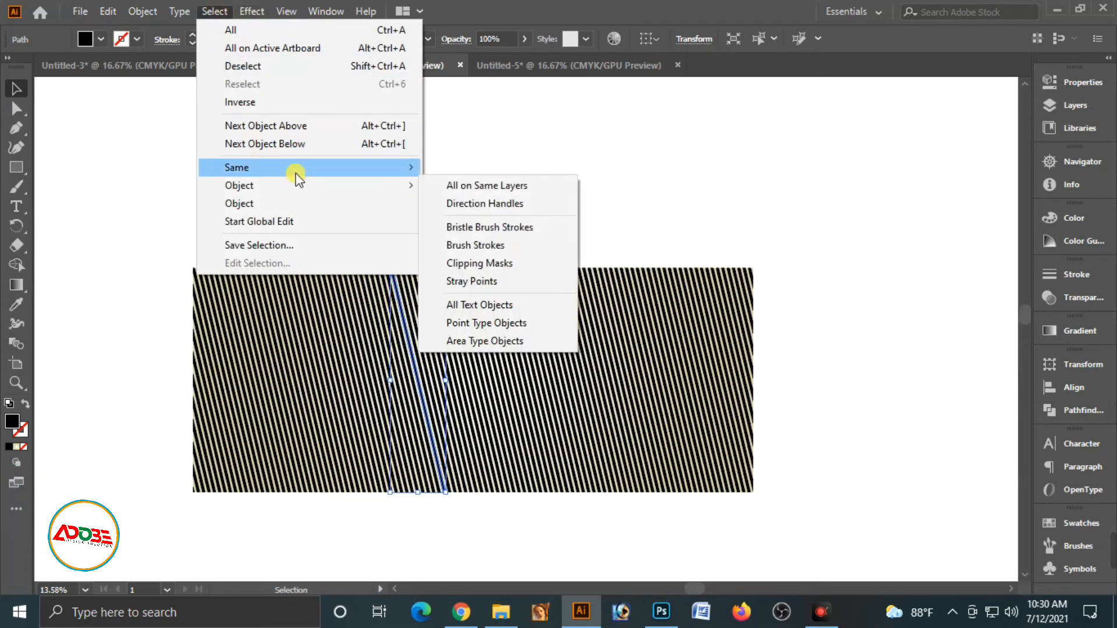
mouse_move(362, 168)
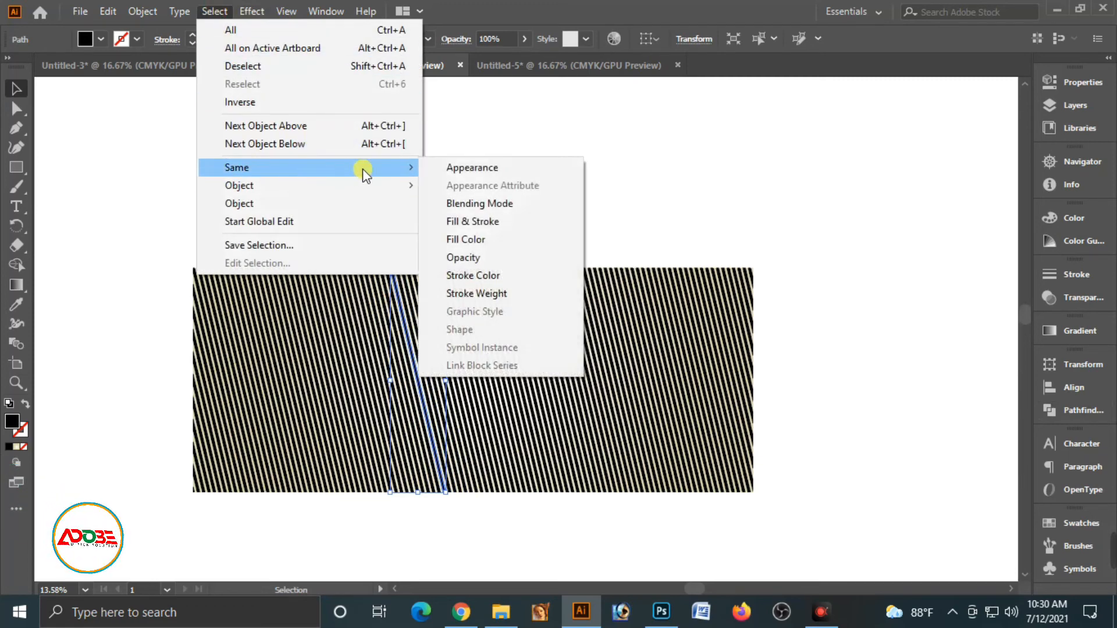
click(484, 239)
drag(469, 346, 563, 163)
drag(523, 214, 454, 240)
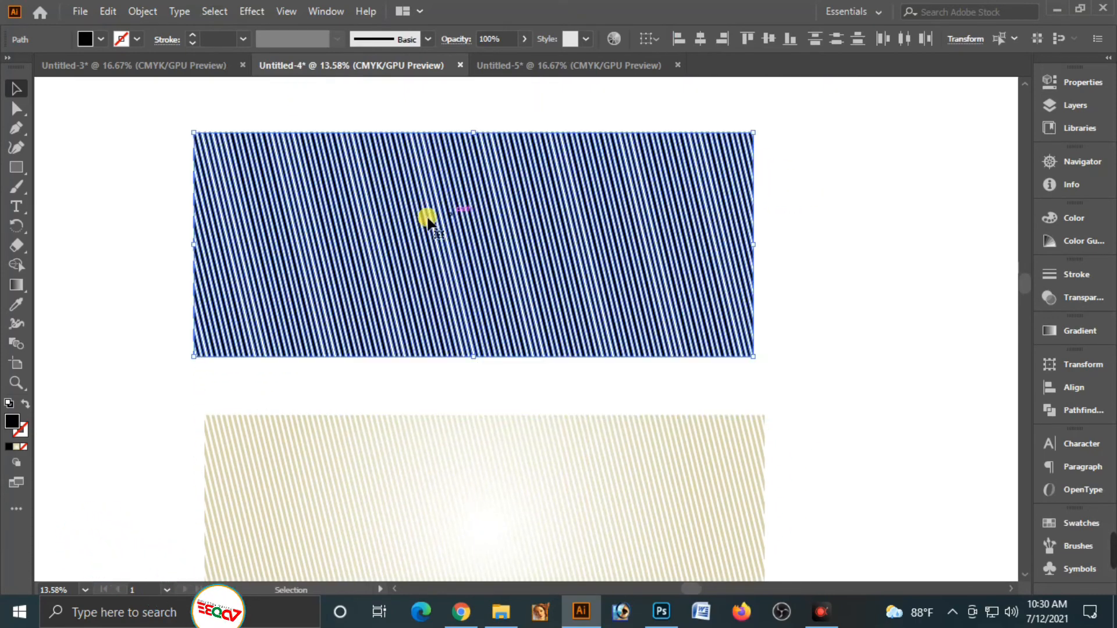
click(1068, 221)
drag(922, 299, 878, 242)
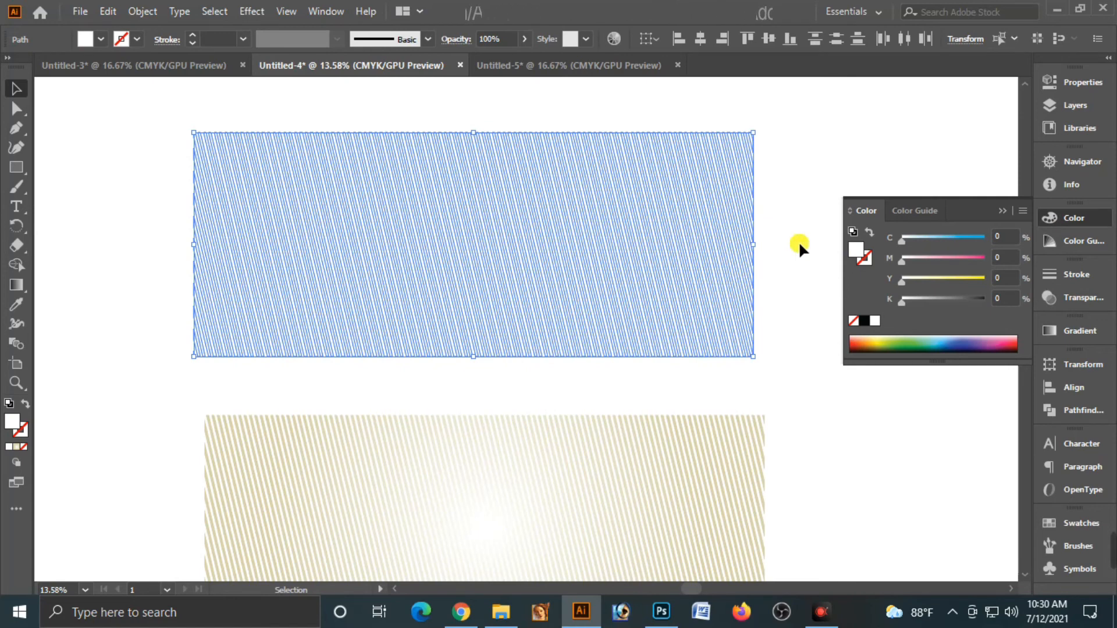
Select all the white stripes lying above the gradient rectangle, group them and copy the group
click(798, 239)
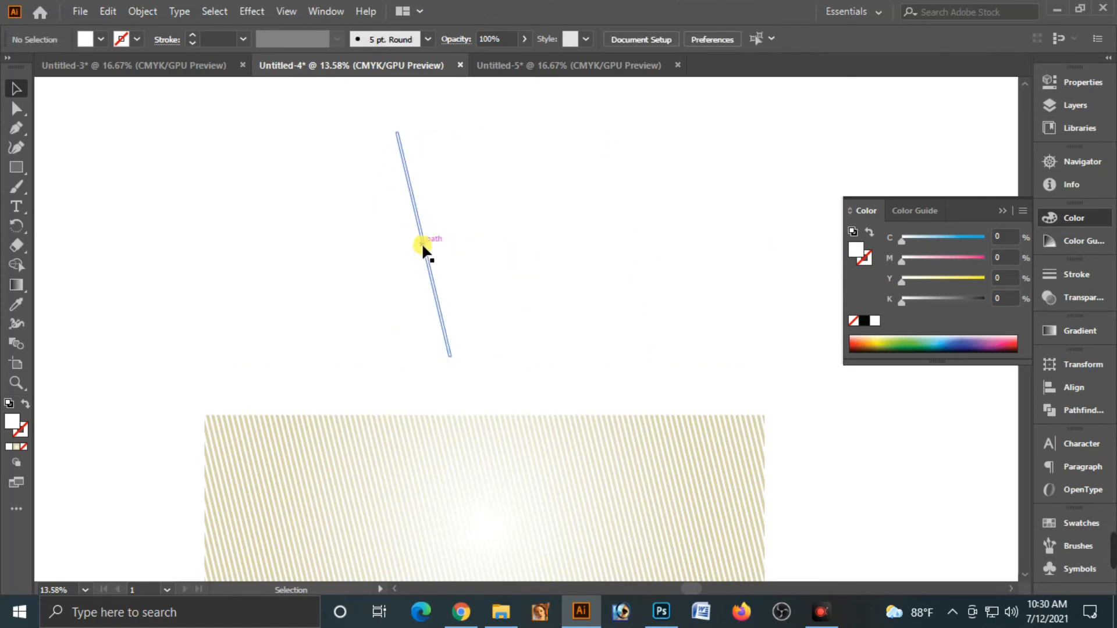
click(375, 270)
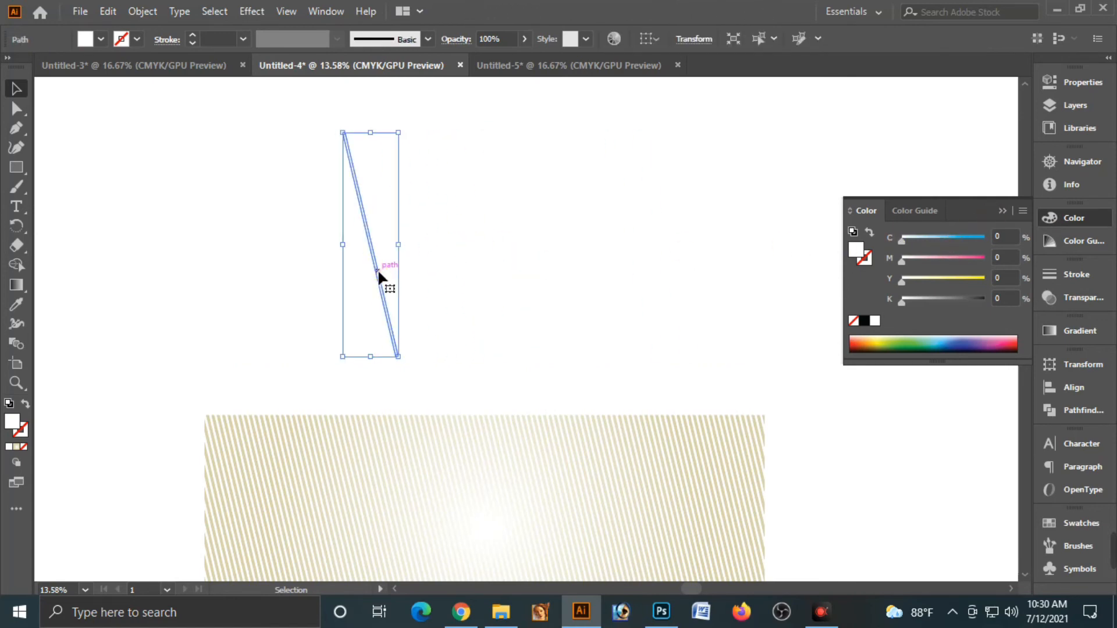
key(ctrl+h)
drag(86, 106, 800, 379)
key(a)
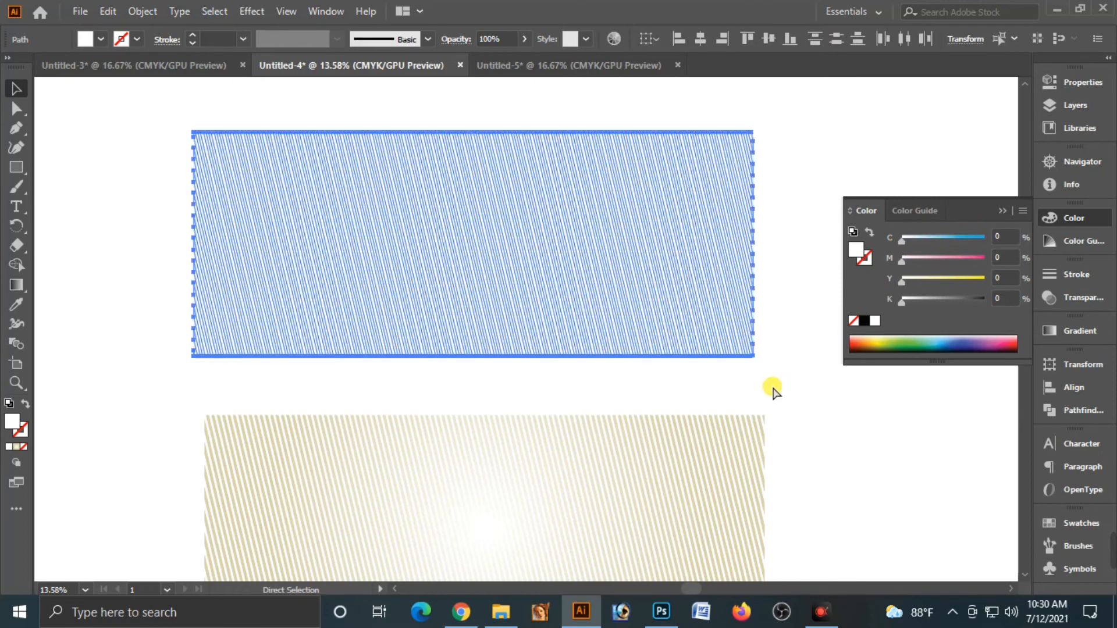
click(774, 391)
key(v)
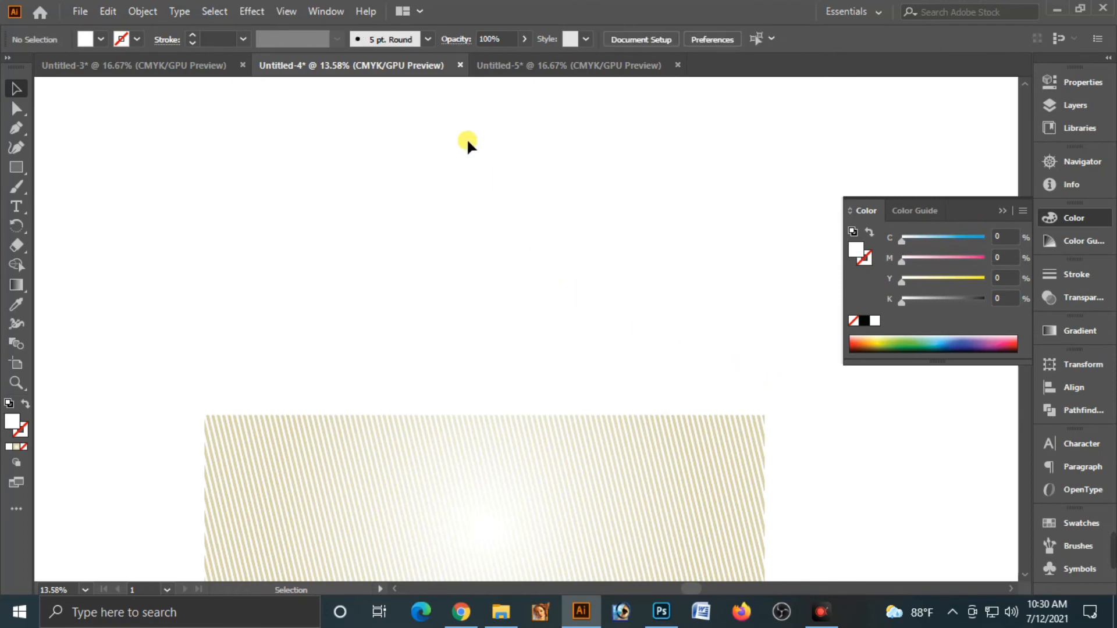
Switch to the Untitled-5 banner, paste the stripe group and shift it slightly away from the background's edges
click(529, 62)
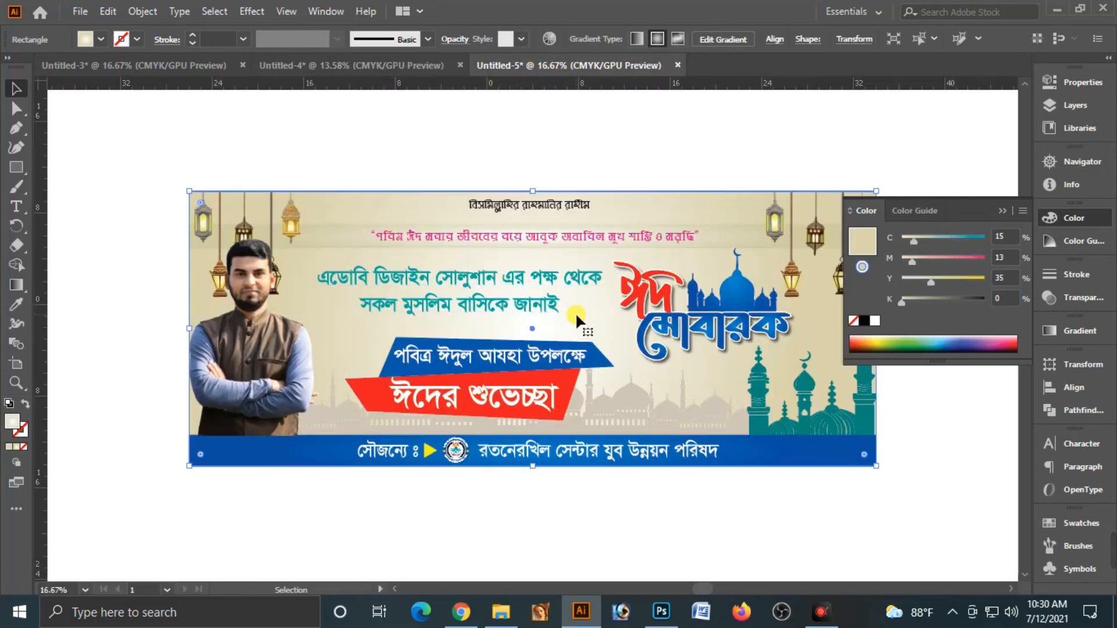
click(575, 312)
key(a)
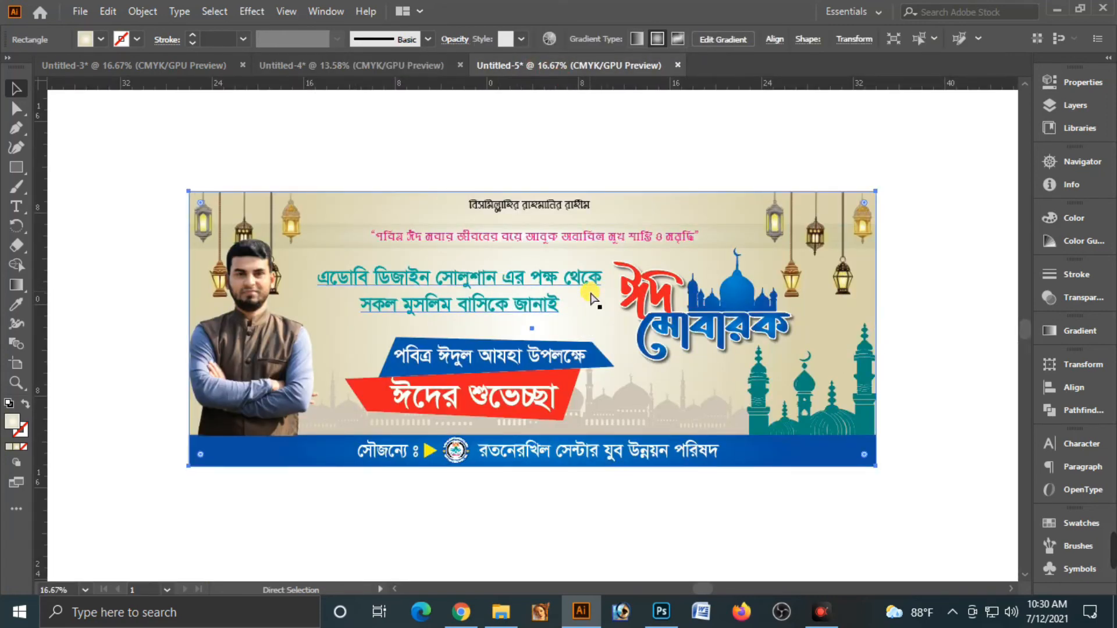
key(ctrl+v)
key(v)
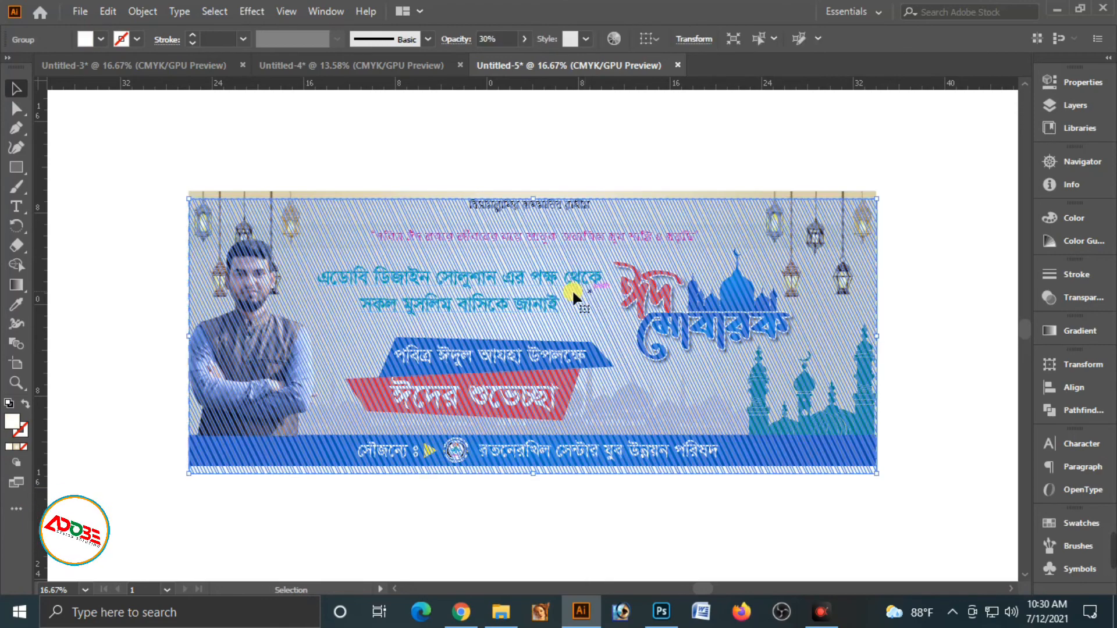
drag(326, 214, 388, 224)
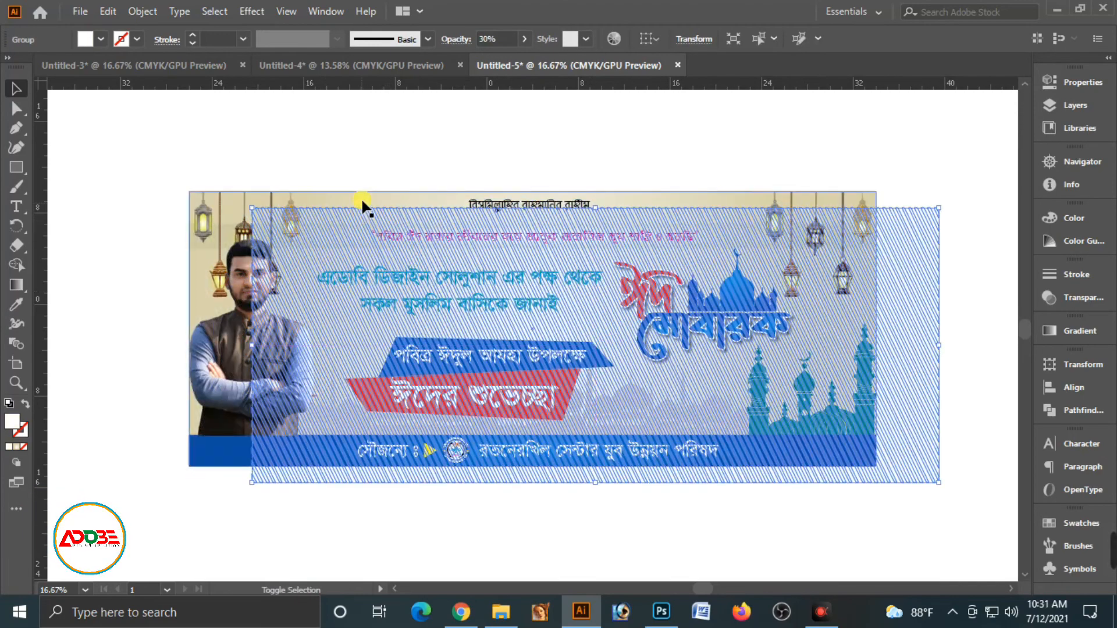
Align the stripe group with the gradient background rectangle along their left and top edges
shift+click(361, 193)
click(1065, 388)
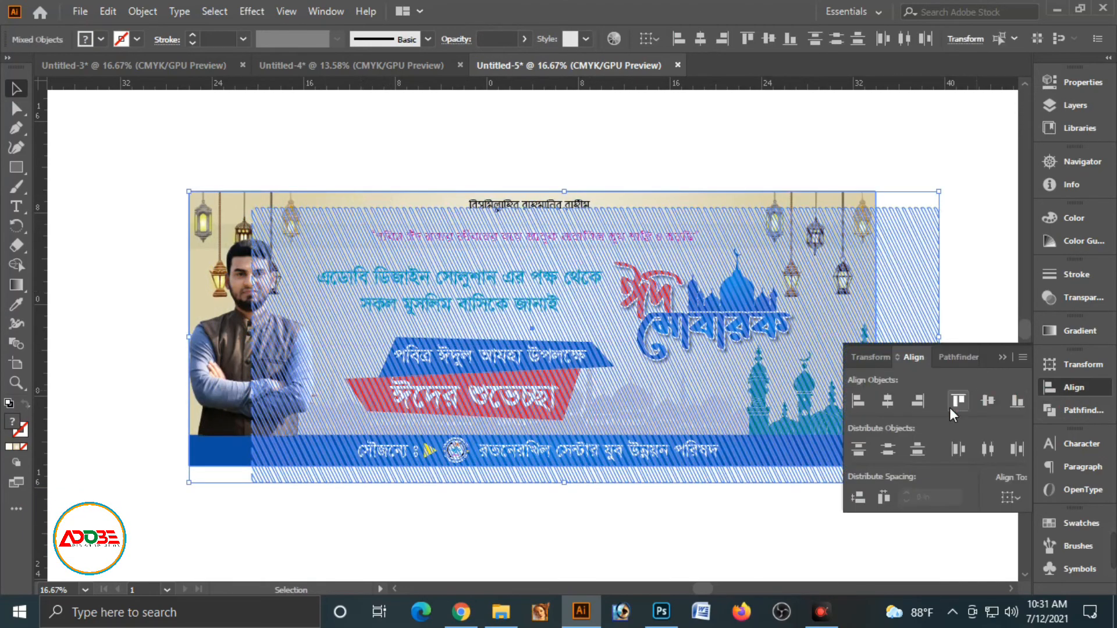
click(856, 402)
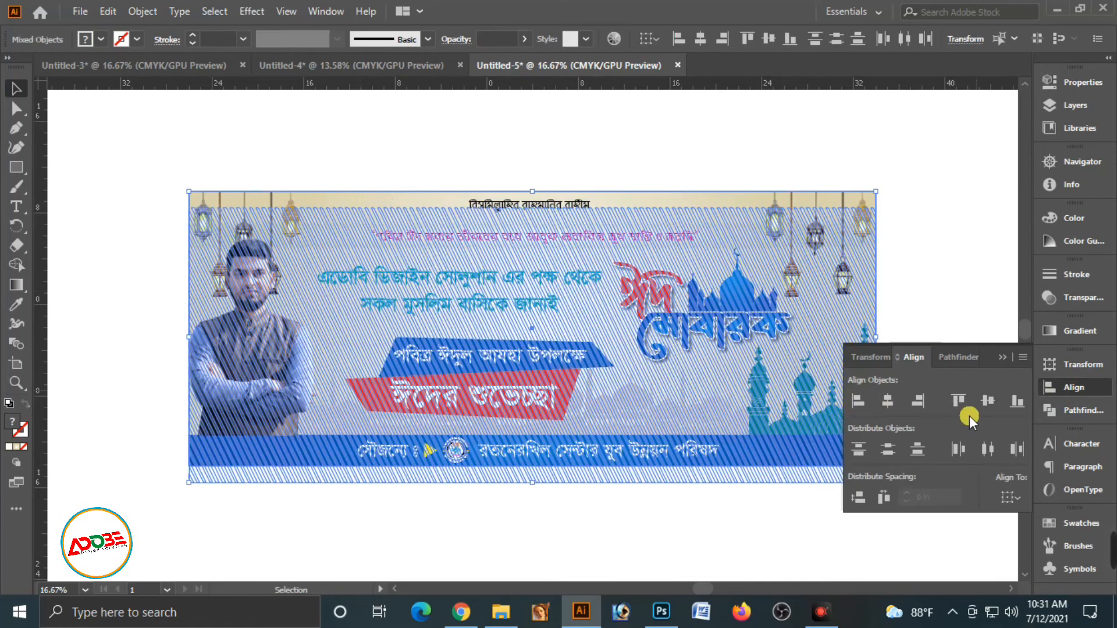
click(960, 402)
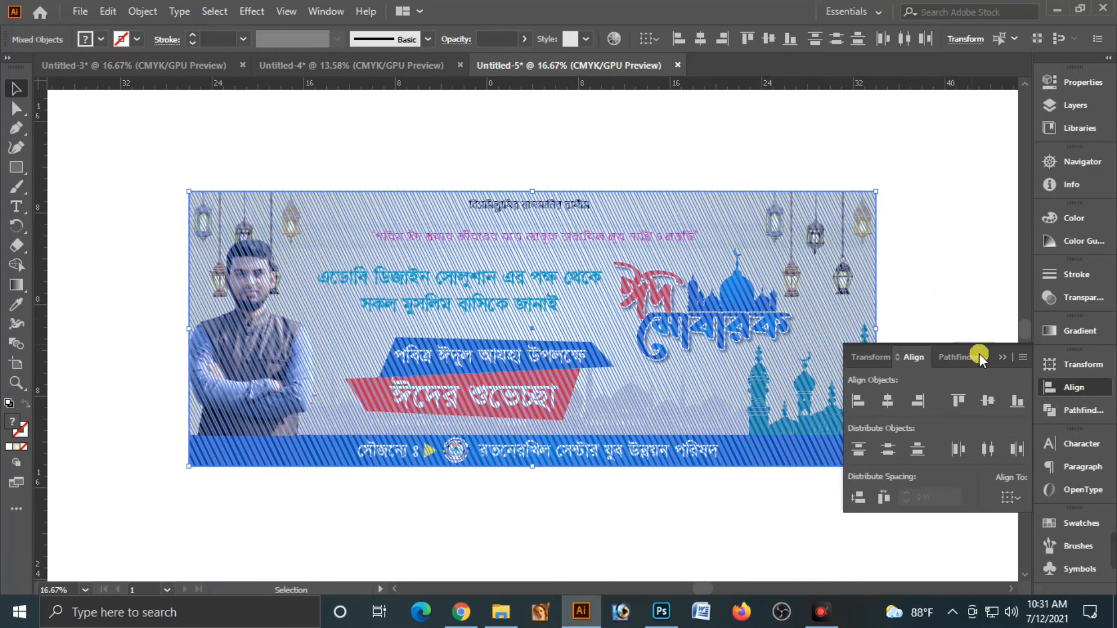
click(975, 337)
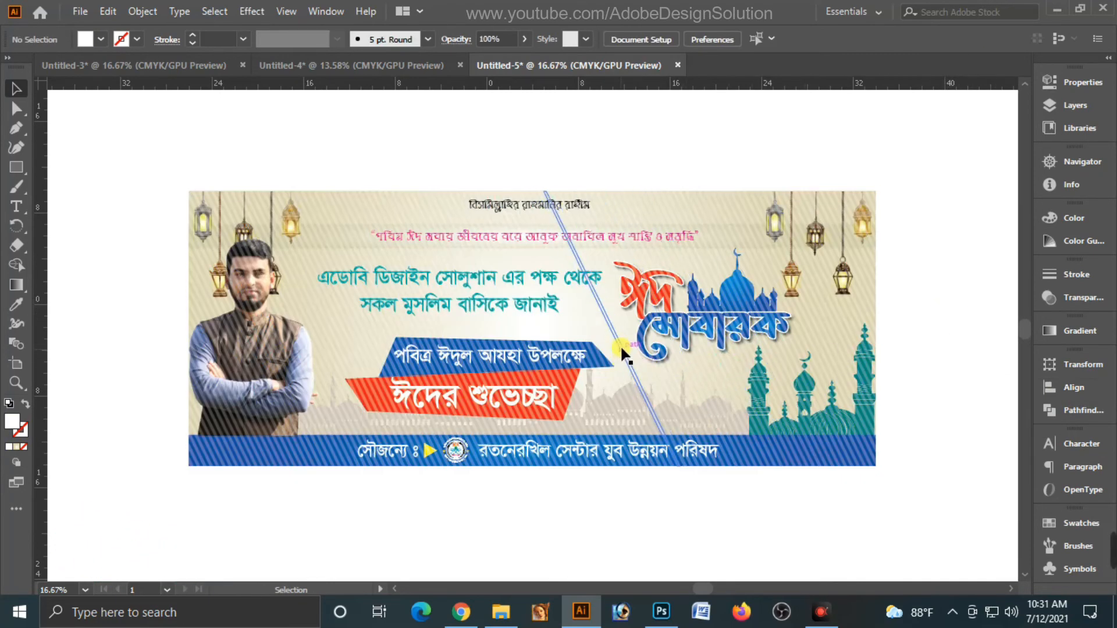
Send the stripe group behind the lamps, portrait, mosques and texts so that it overlays only the gradient background
click(619, 342)
ctrl+click(619, 339)
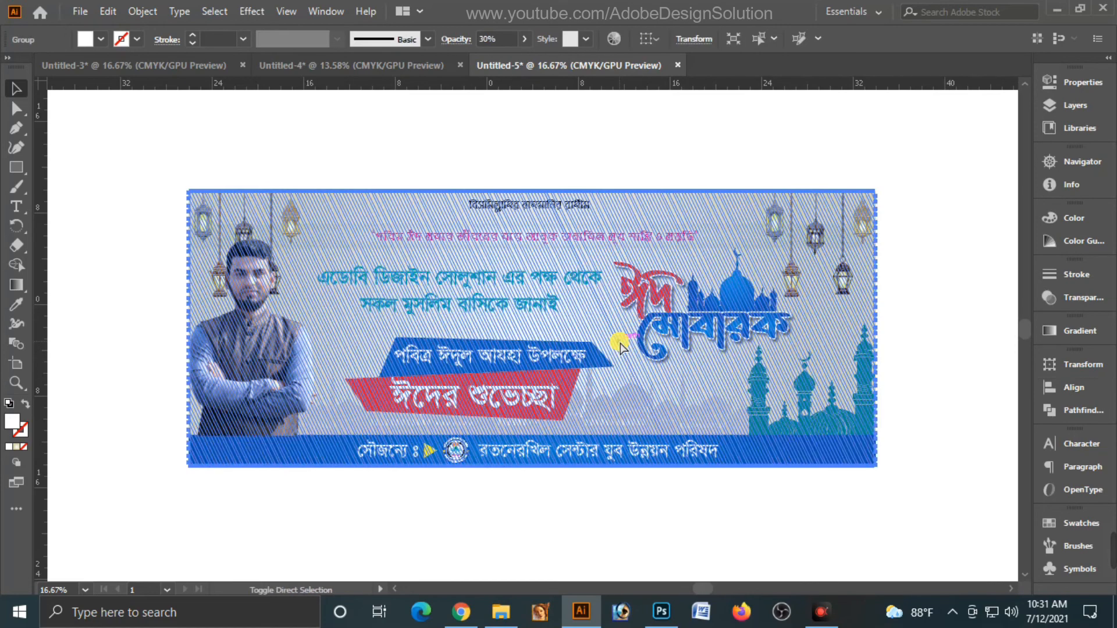
key(ctrl+shift+bracketleft)
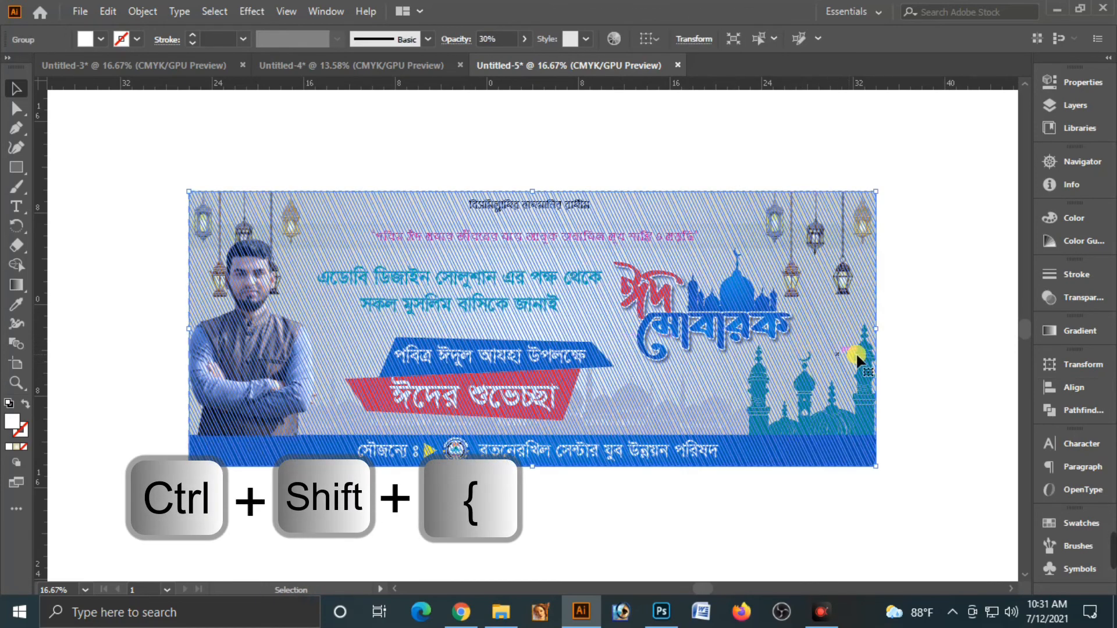
click(911, 330)
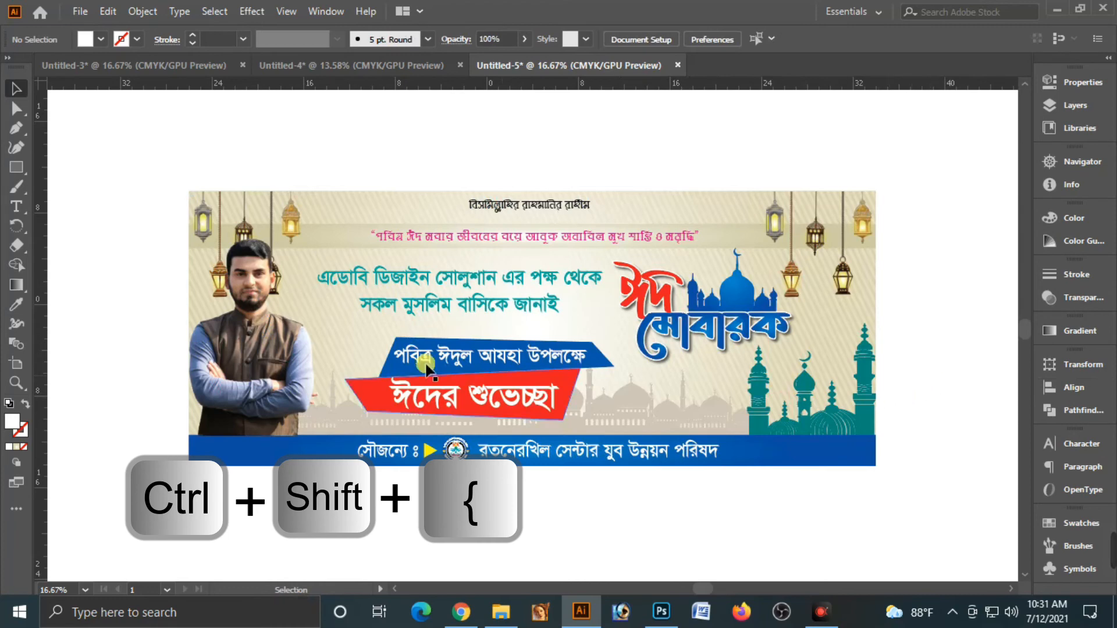
Set the stripe group's opacity to 30%
click(314, 315)
click(339, 212)
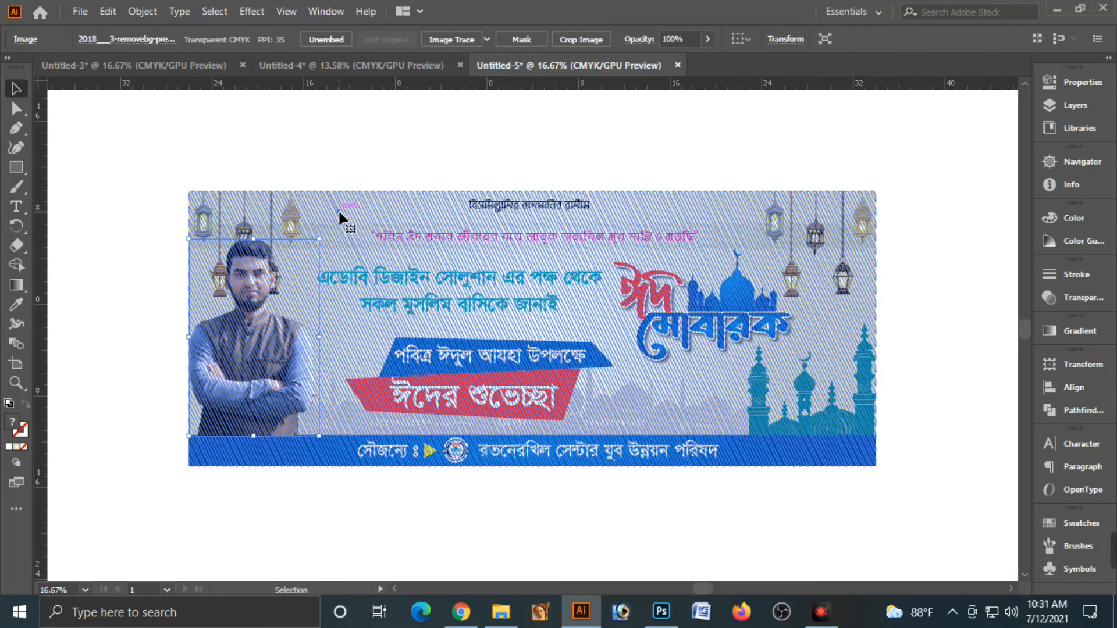
click(339, 211)
click(1065, 224)
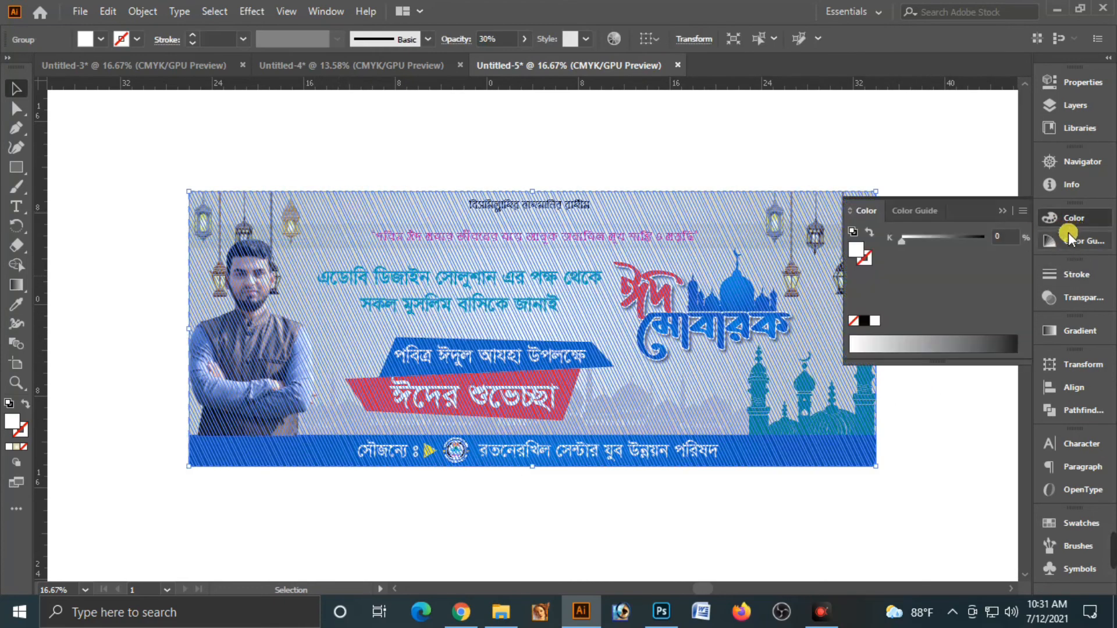
click(1069, 300)
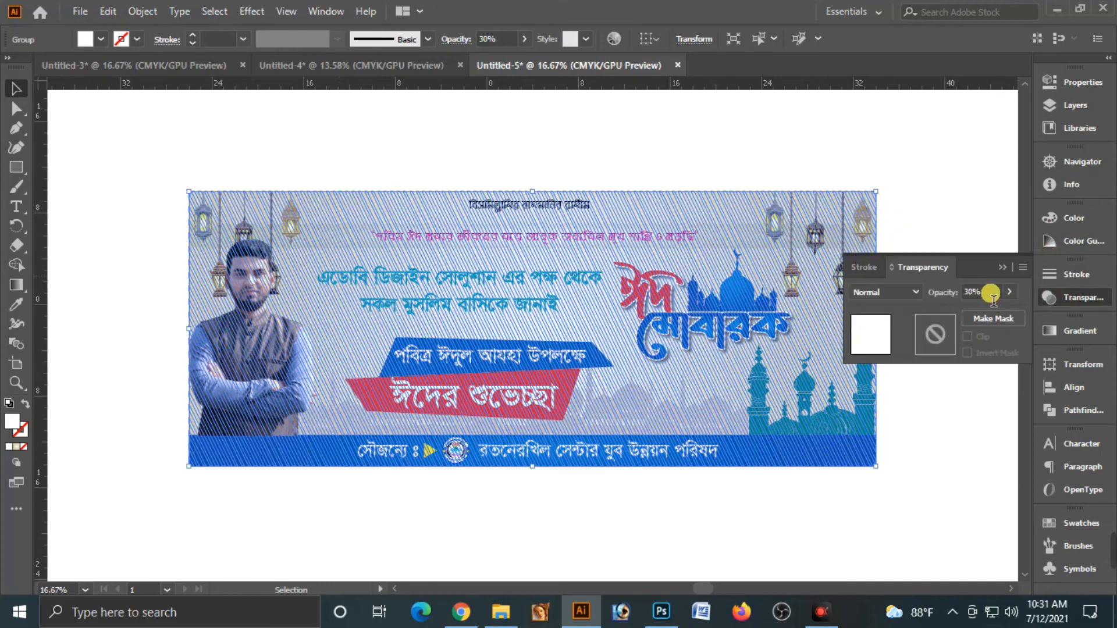
text(30)
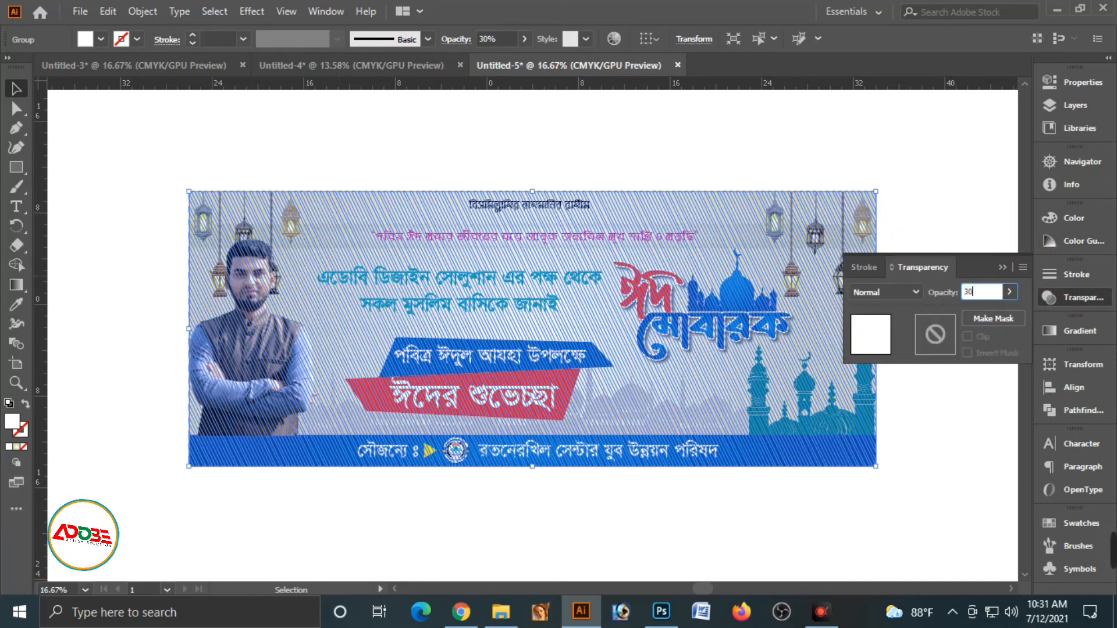
click(934, 233)
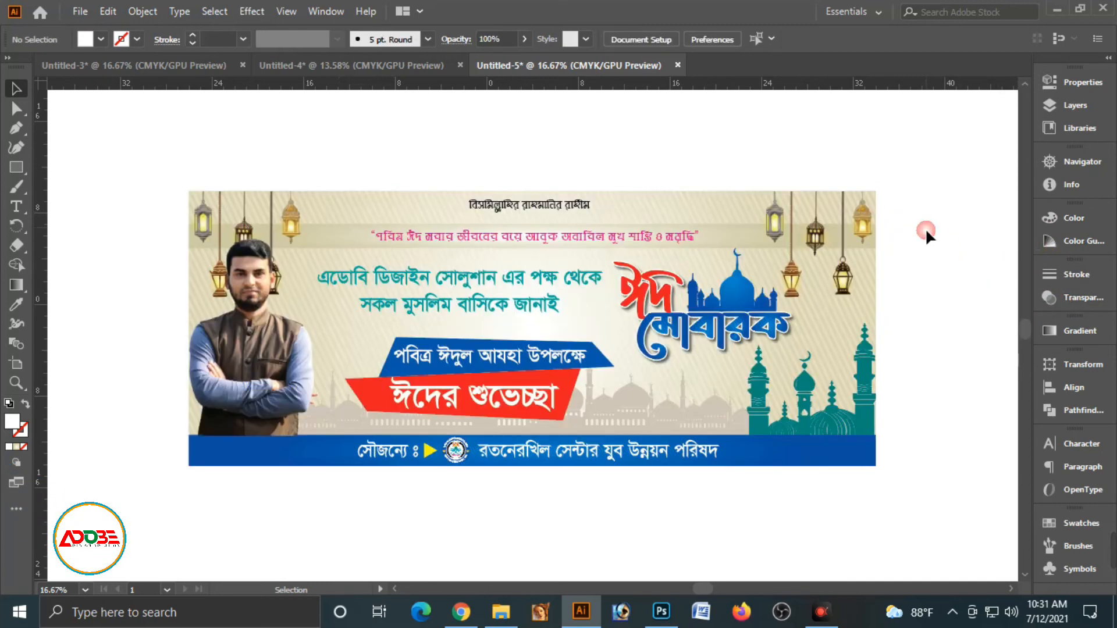
Place a copy of the white ঈদের শুভেচ্ছা text behind the original, offset slightly down and to the right
key(z)
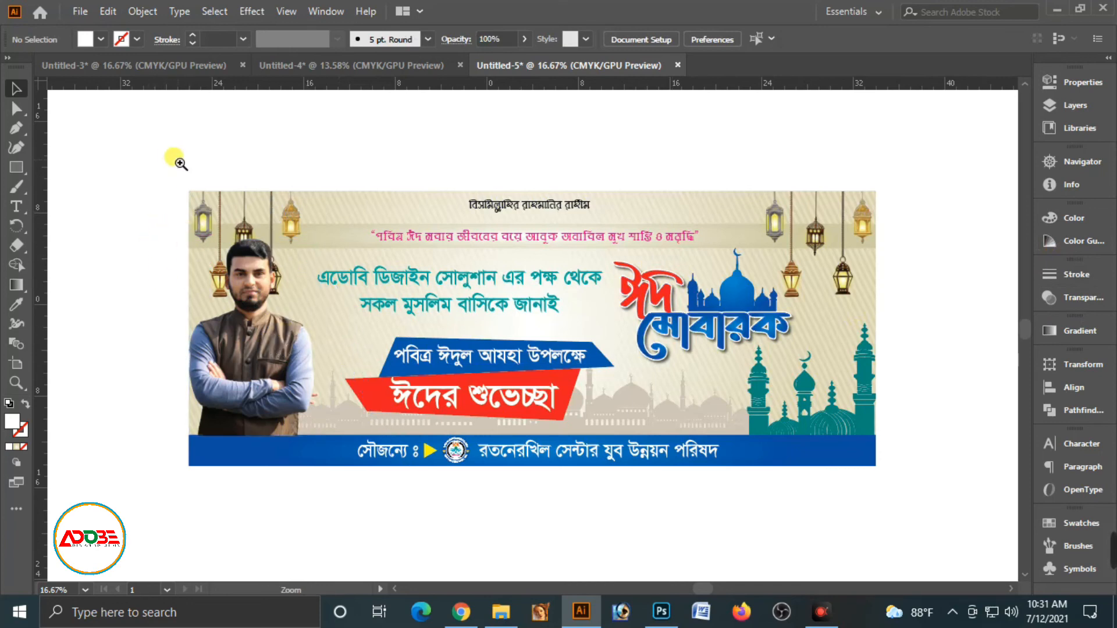
drag(171, 156, 217, 209)
drag(832, 404, 774, 379)
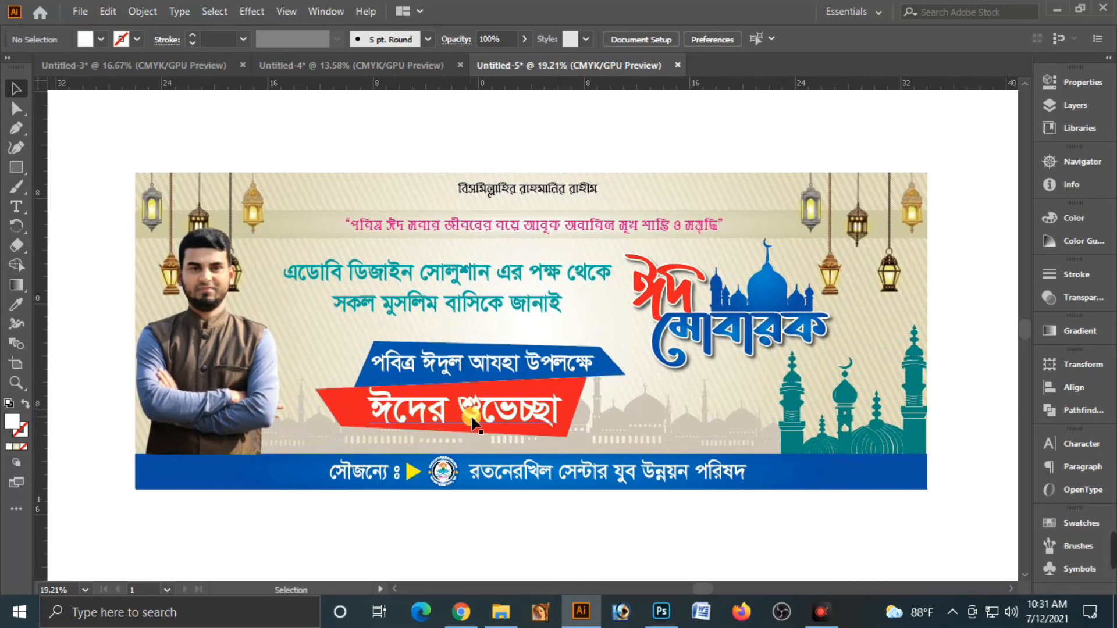
drag(402, 376, 534, 399)
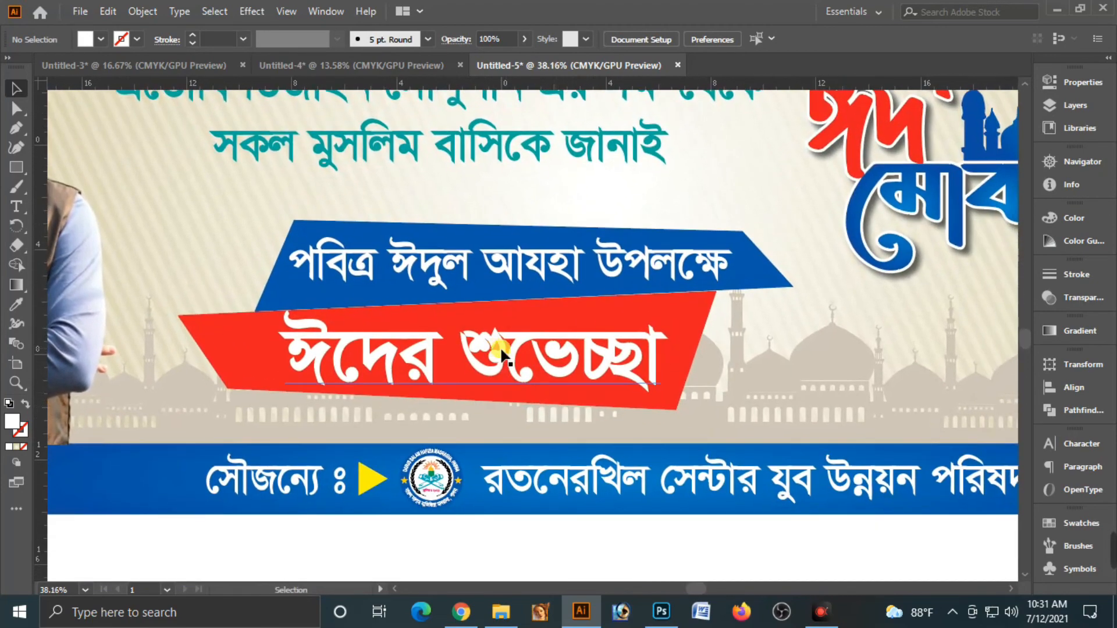
drag(501, 355, 508, 362)
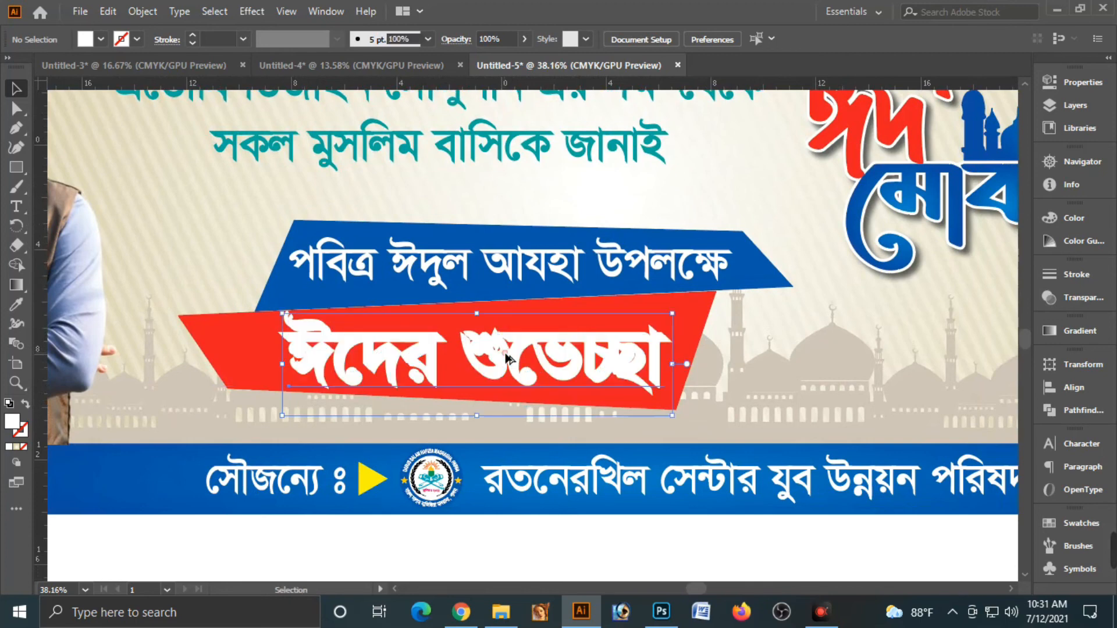
key(a)
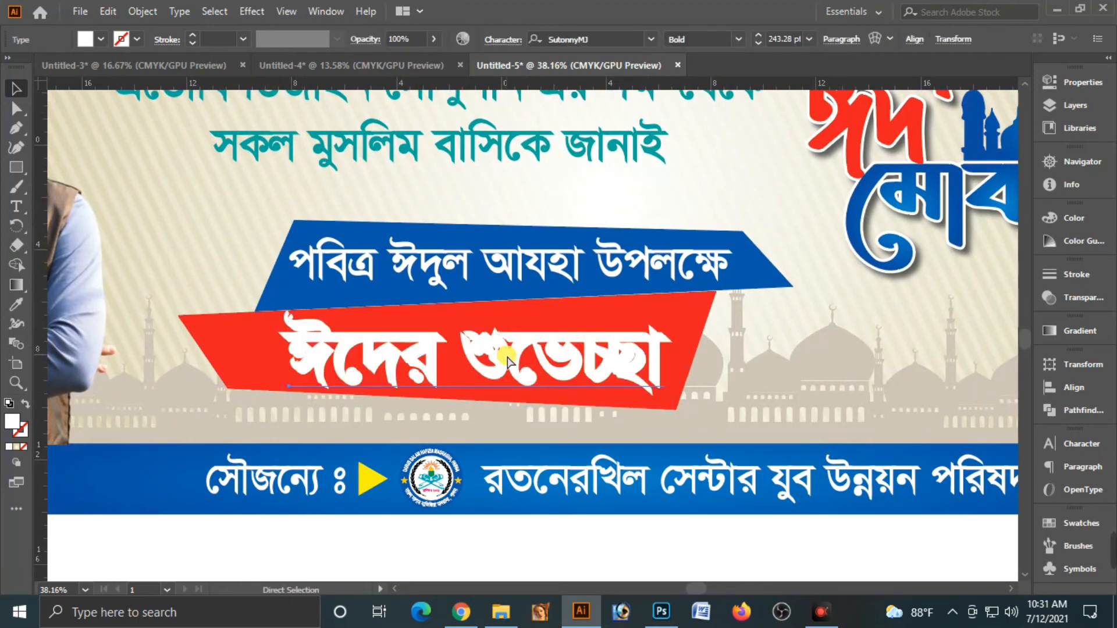
key(v)
Fill the offset ঈদের শুভেচ্ছা copy with dark red, using CMYK values C 0, M 100, Y 100 and K 40
click(1066, 227)
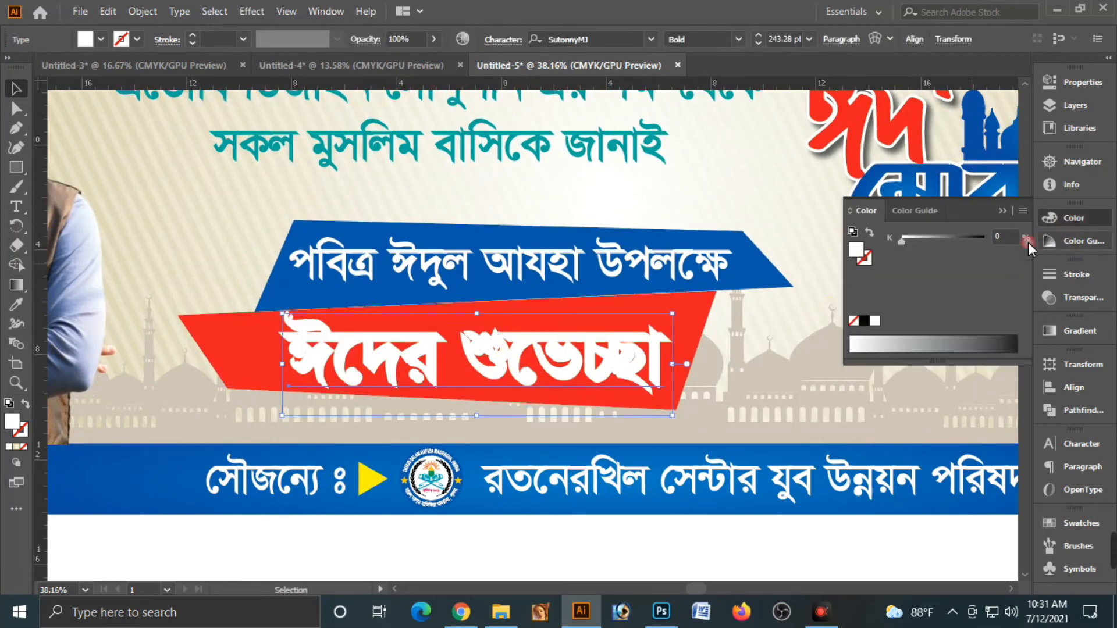
click(1066, 218)
click(1023, 210)
click(916, 295)
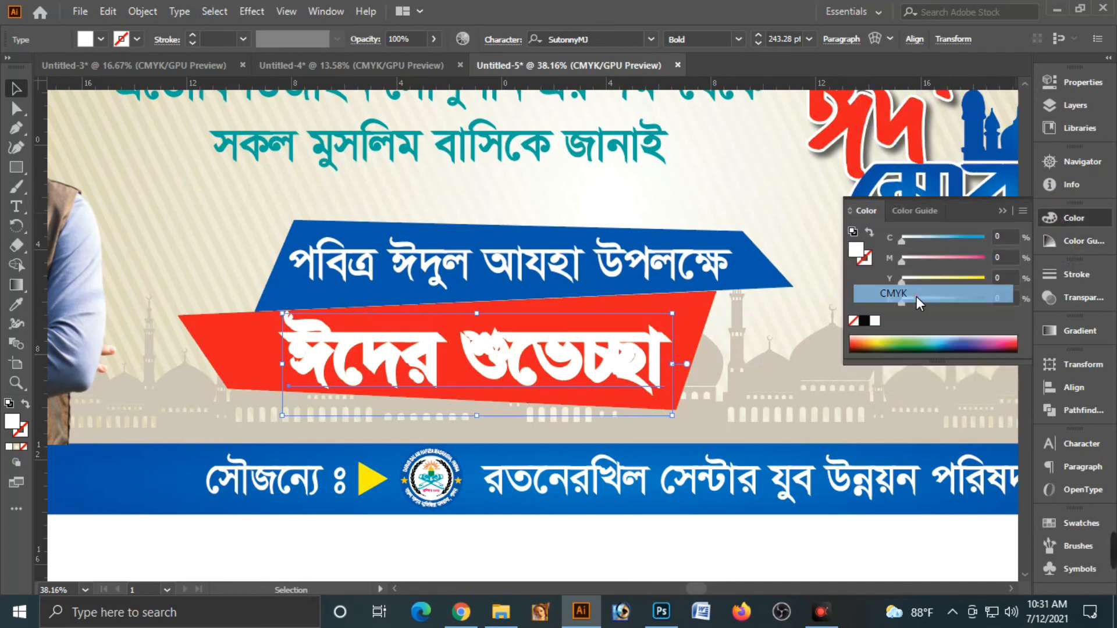
mouse_move(910, 299)
mouse_down()
mouse_move(989, 308)
mouse_move(898, 302)
mouse_up()
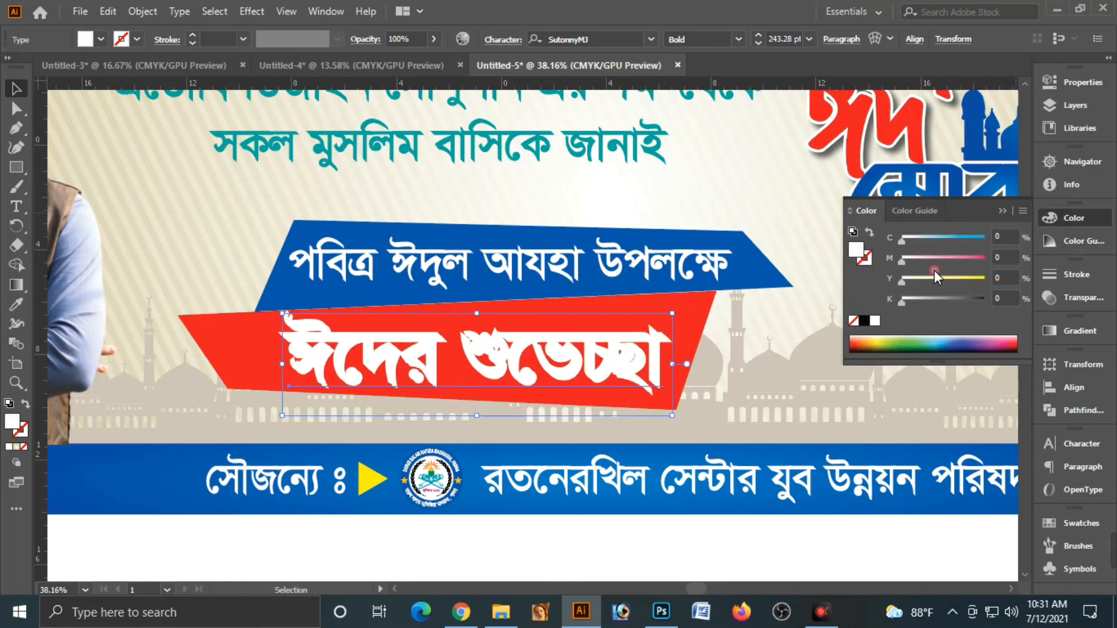
drag(935, 260, 1014, 287)
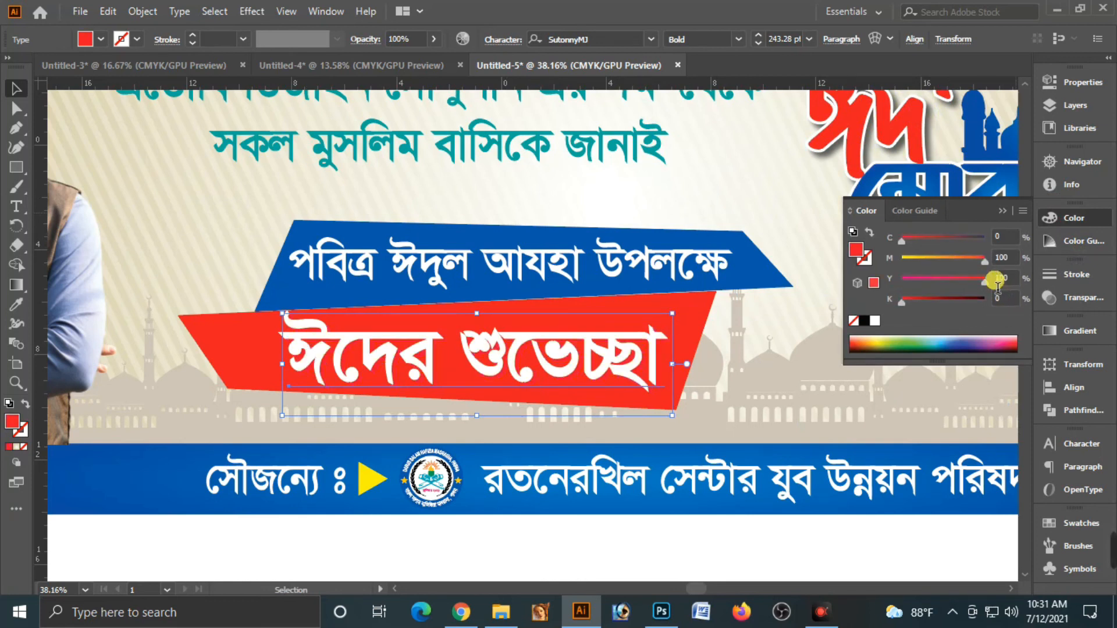
drag(917, 297, 933, 302)
click(1002, 300)
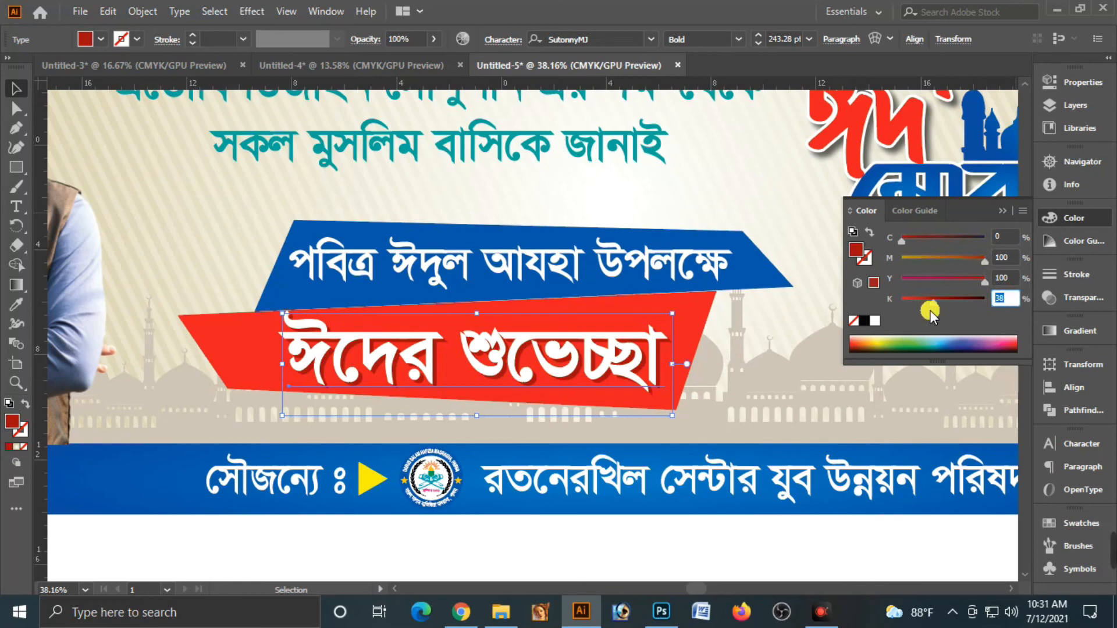
text(40)
key(Tab)
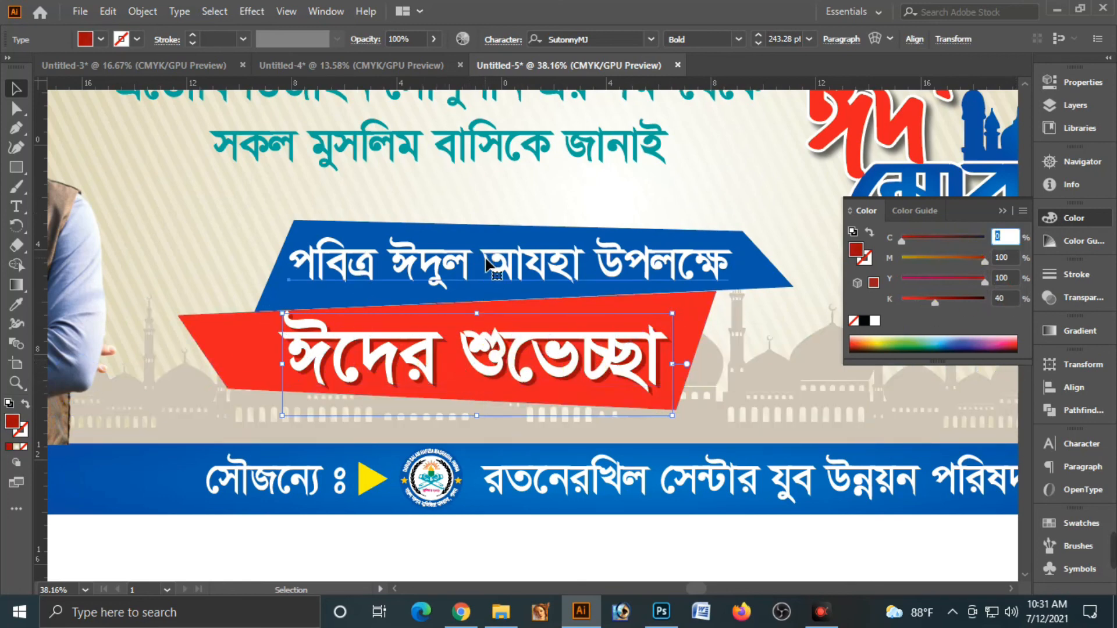
Examine the whole banner, checking the stripe texture, the greeting text's dark red shadow and the overall layout
click(512, 264)
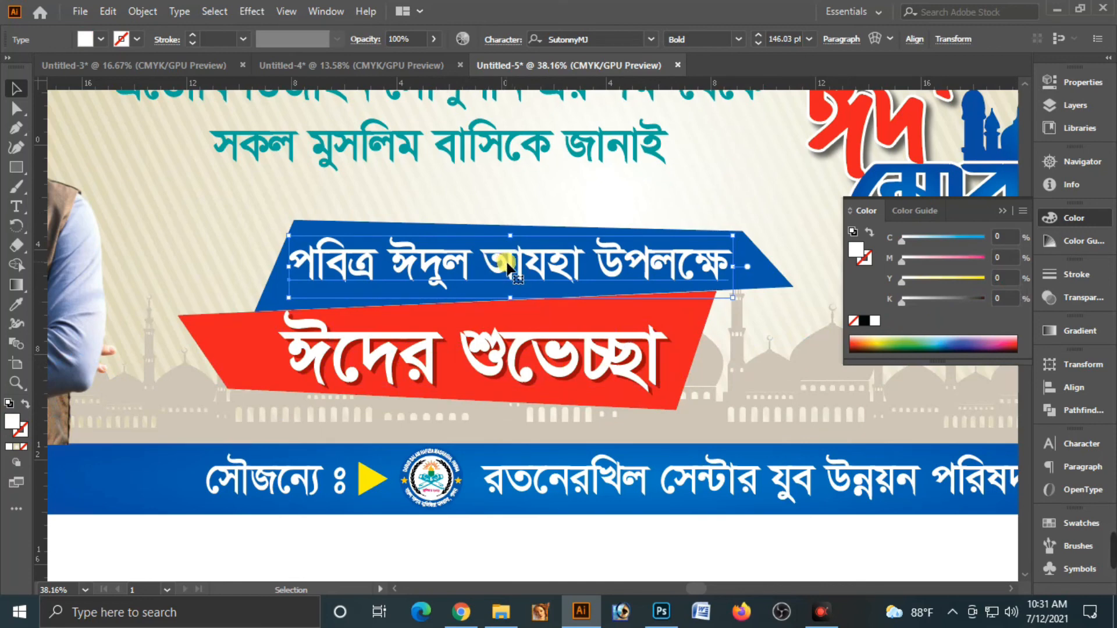
click(1002, 211)
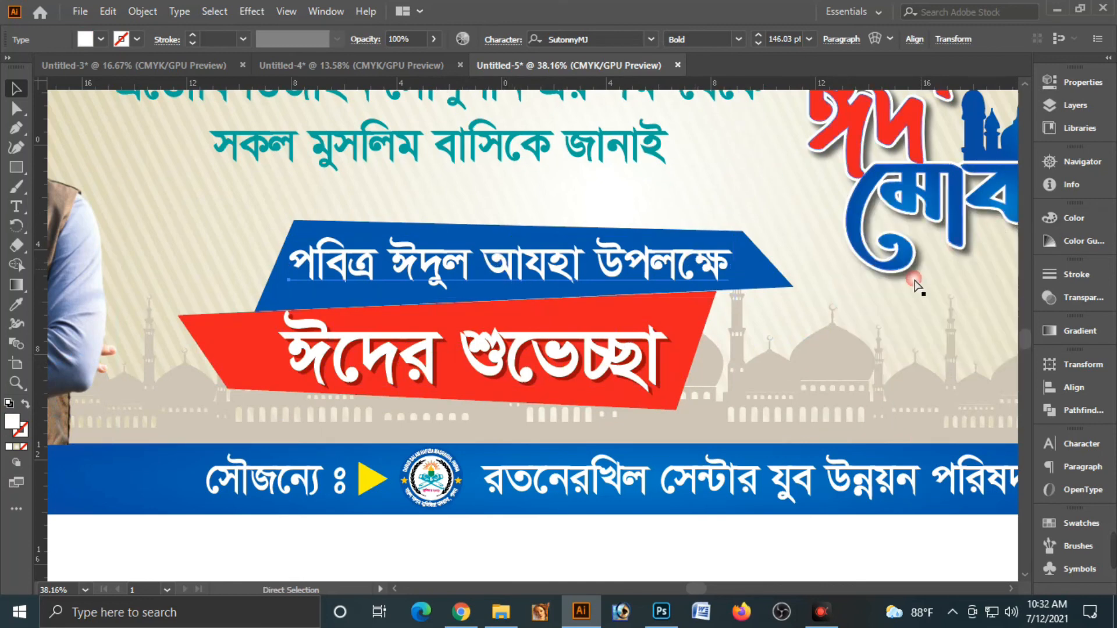
key(ctrl+minus)
key(ctrl+minus)
key(ctrl+minus)
click(543, 521)
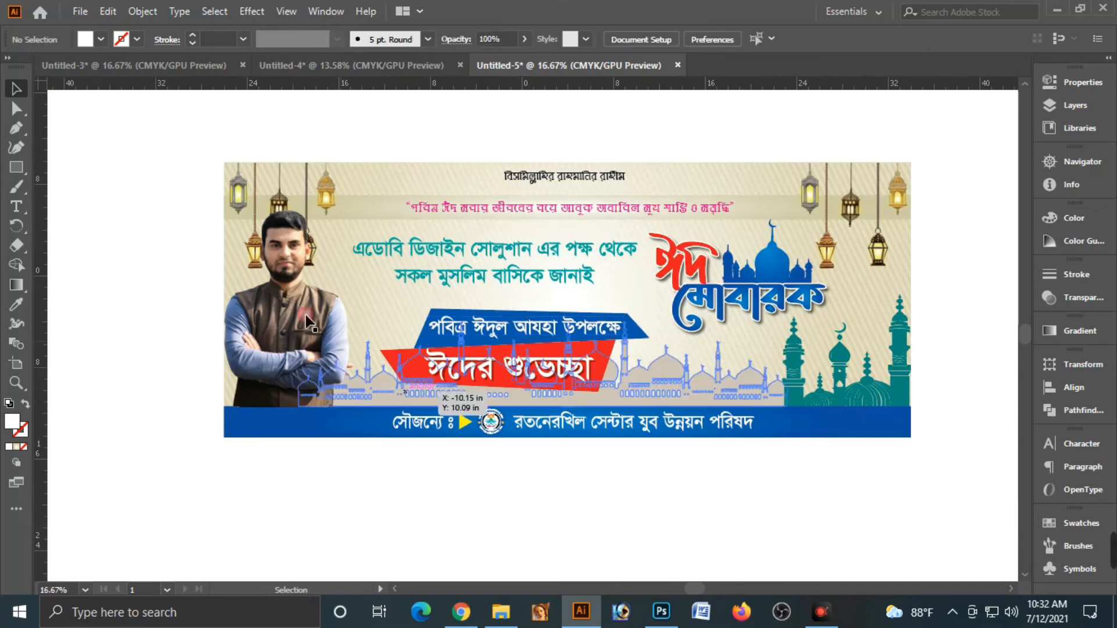
drag(924, 365, 864, 351)
drag(117, 126, 485, 265)
drag(876, 343, 806, 341)
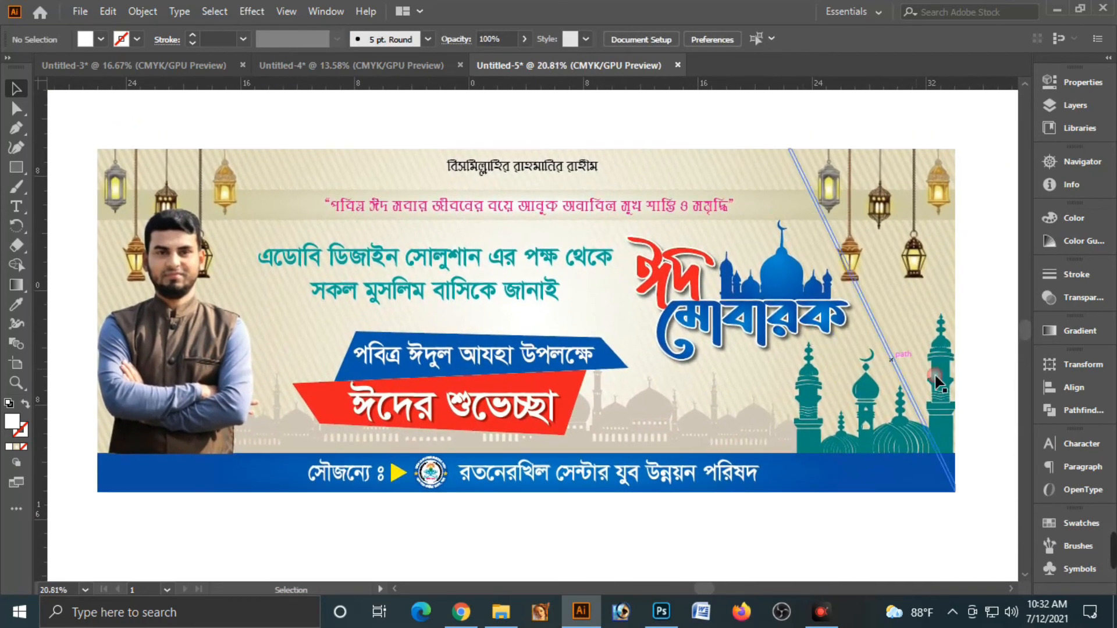
click(977, 361)
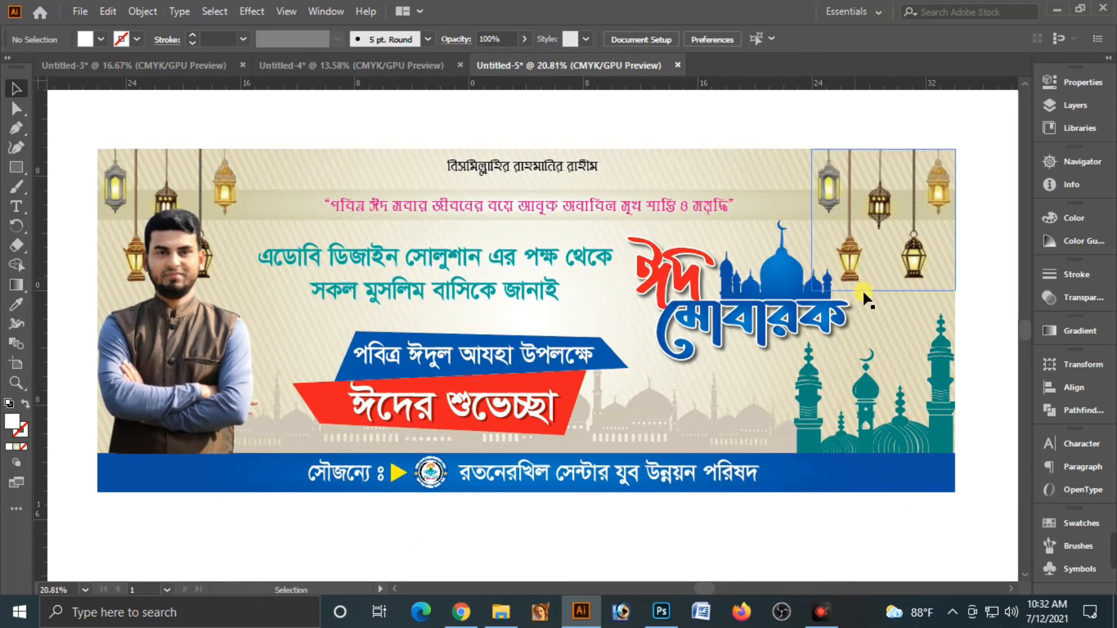